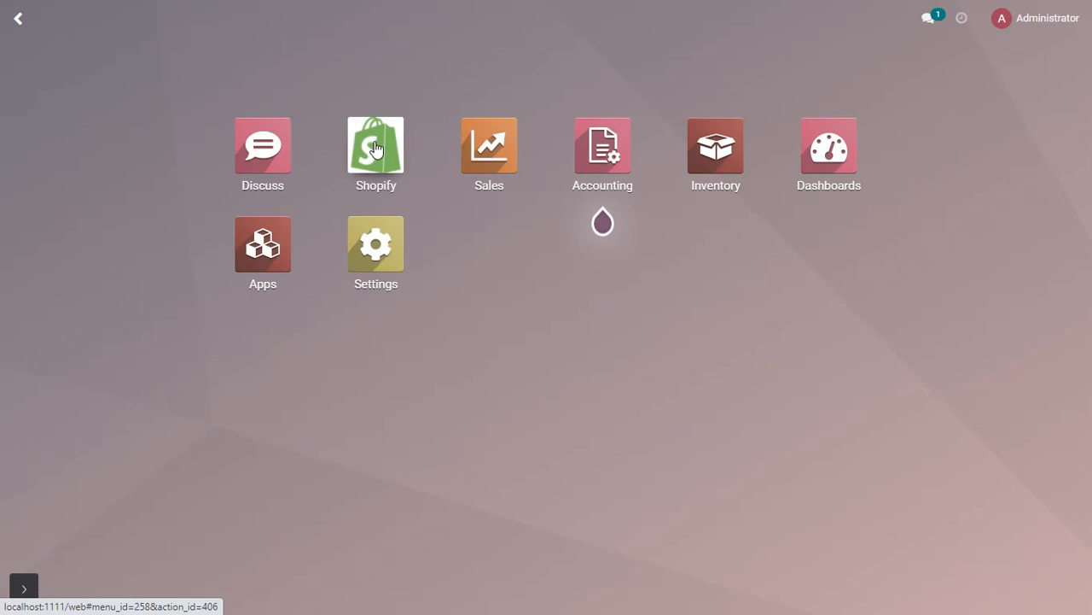
Create a new Shopify Commerce connector record in the Shopify module and name it Setu-shopify.
{"action": "left_click", "coordinate": [374, 147]}
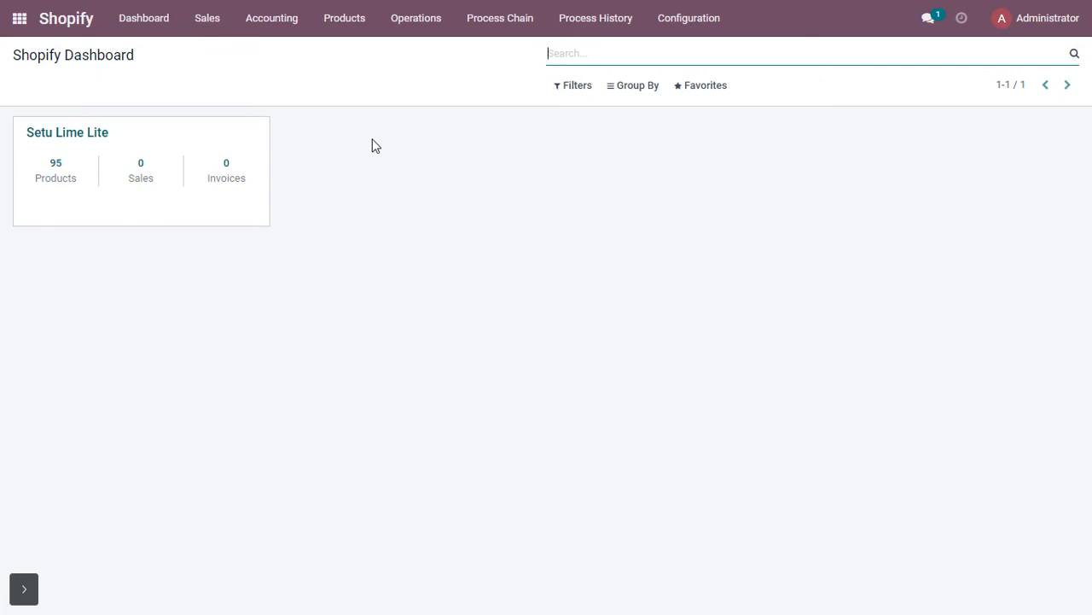
{"action": "left_click", "coordinate": [682, 26]}
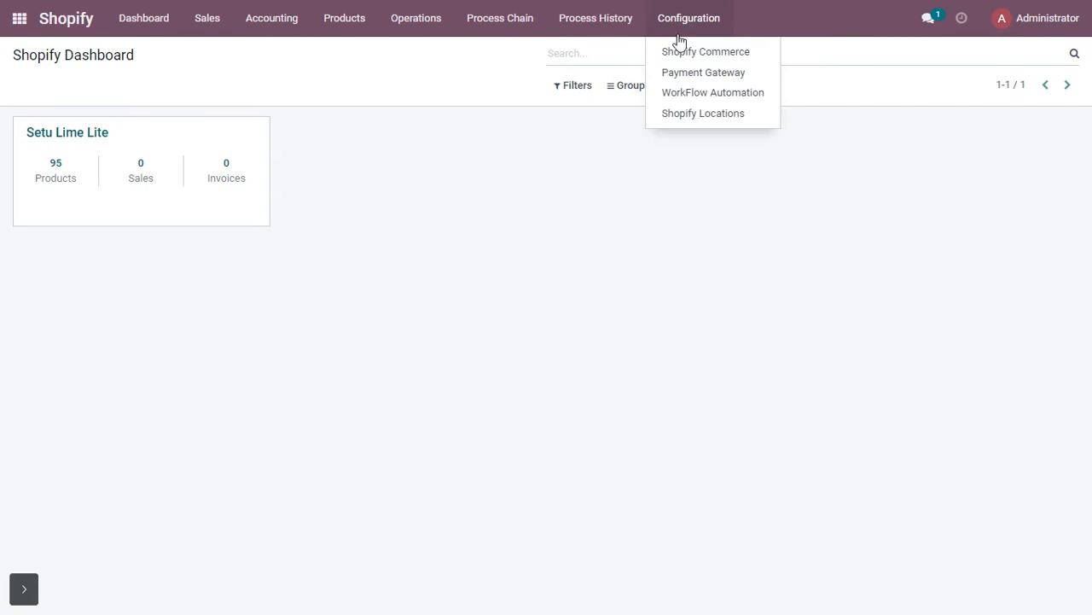
{"action": "left_click", "coordinate": [685, 52]}
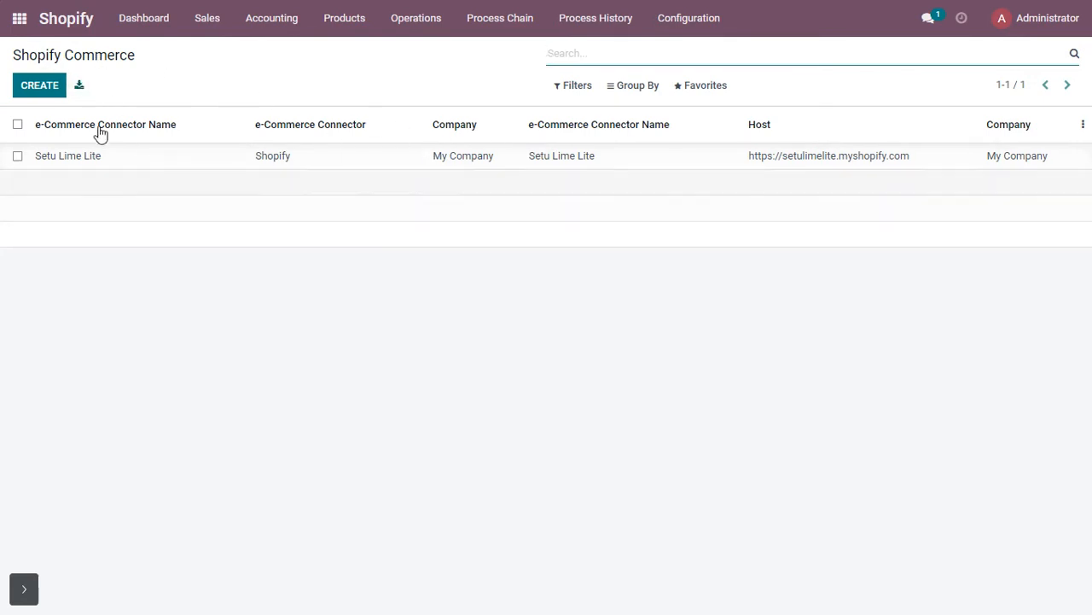
{"action": "left_click", "coordinate": [35, 87]}
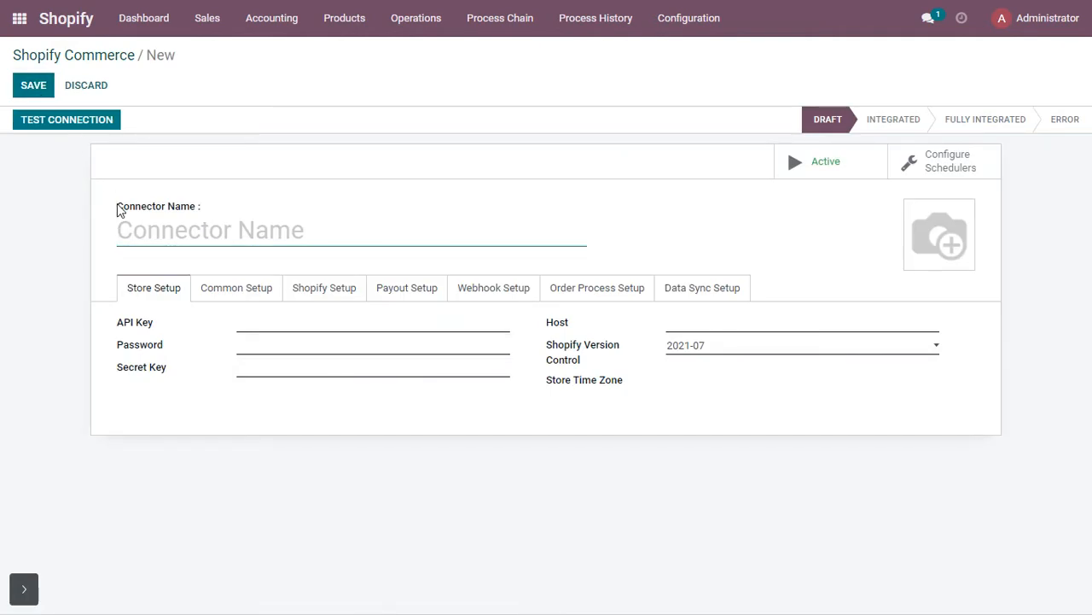
{"action": "type", "text": "Setu"}
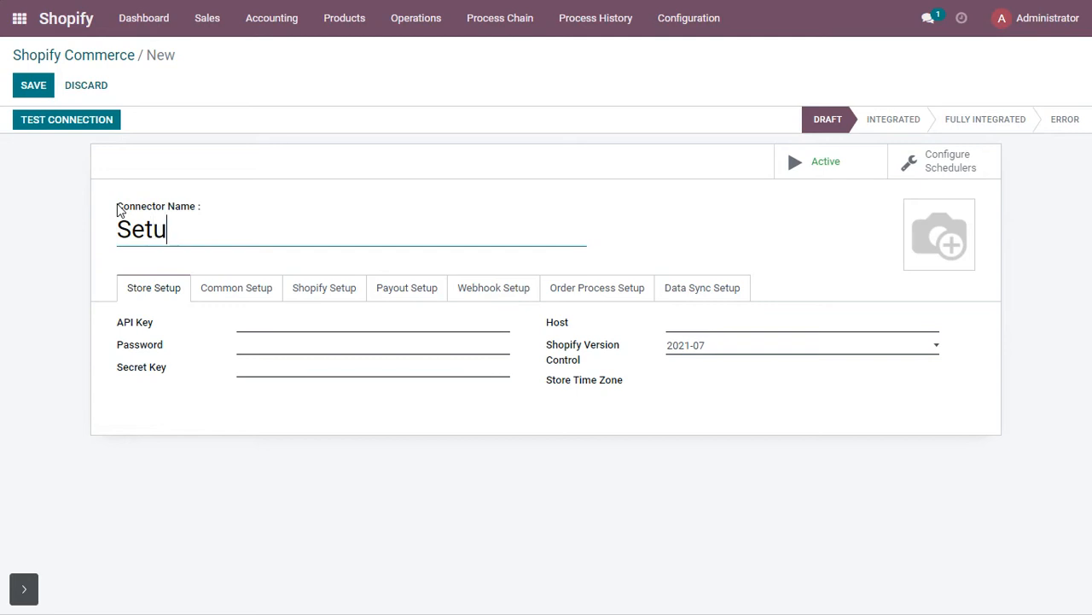
{"action": "type", "text": "-shopify"}
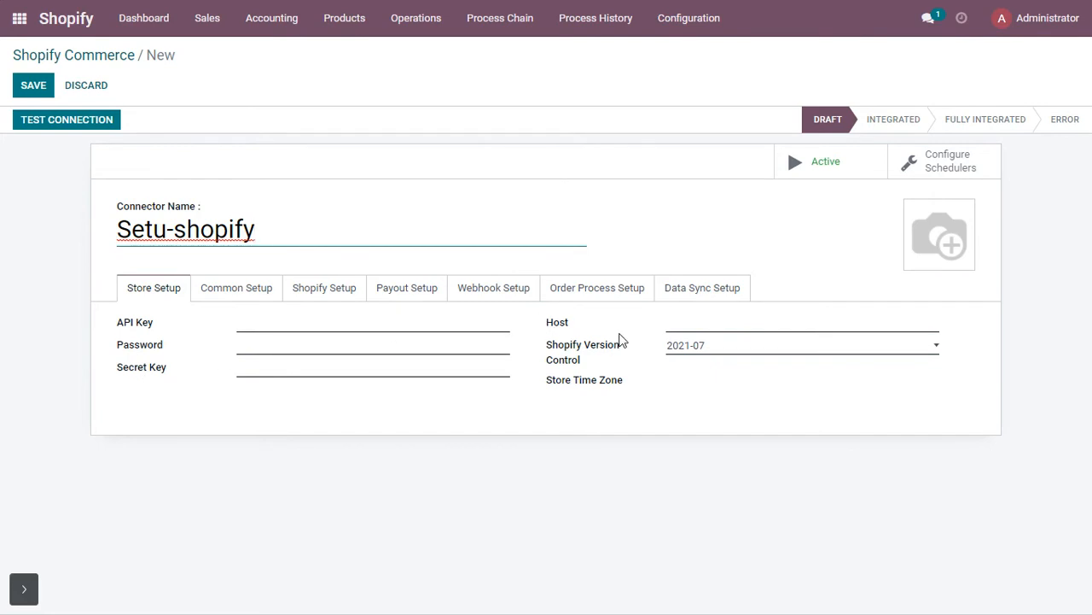
Switch to the Shopify store admin and start a new private app from the private apps management page.
{"action": "left_click", "coordinate": [379, 478]}
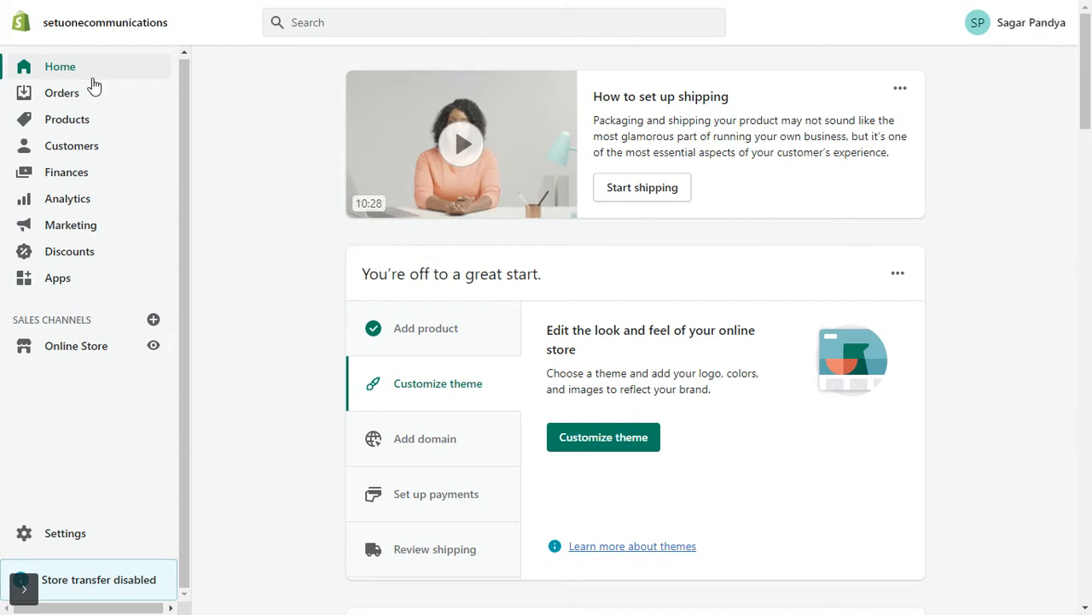
{"action": "left_click", "coordinate": [60, 286]}
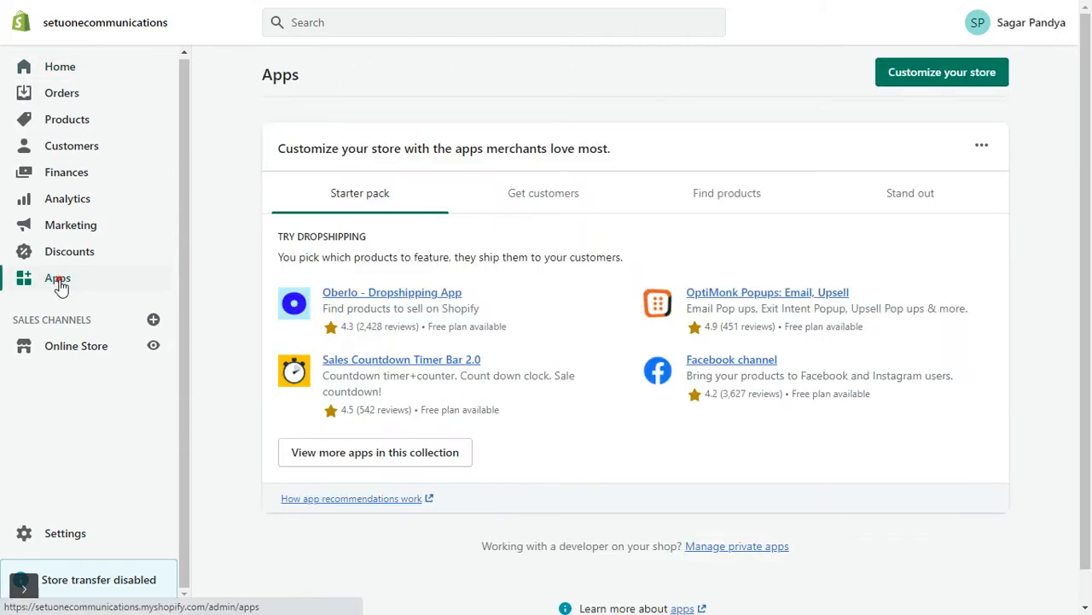
{"action": "scroll", "coordinate": [629, 495], "scroll_direction": "down", "scroll_amount": 1}
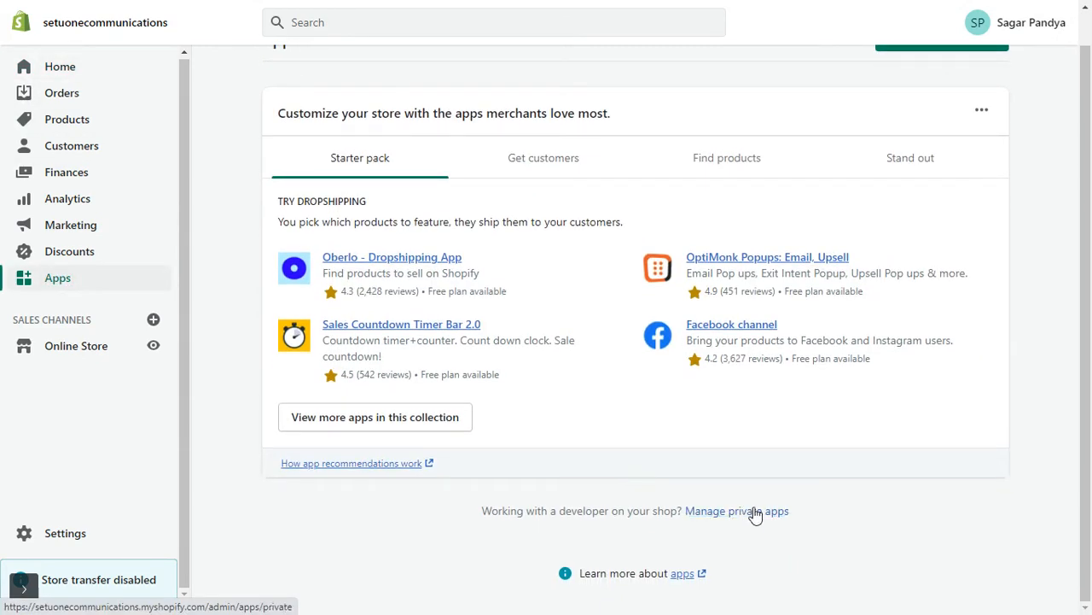
{"action": "left_click", "coordinate": [758, 513]}
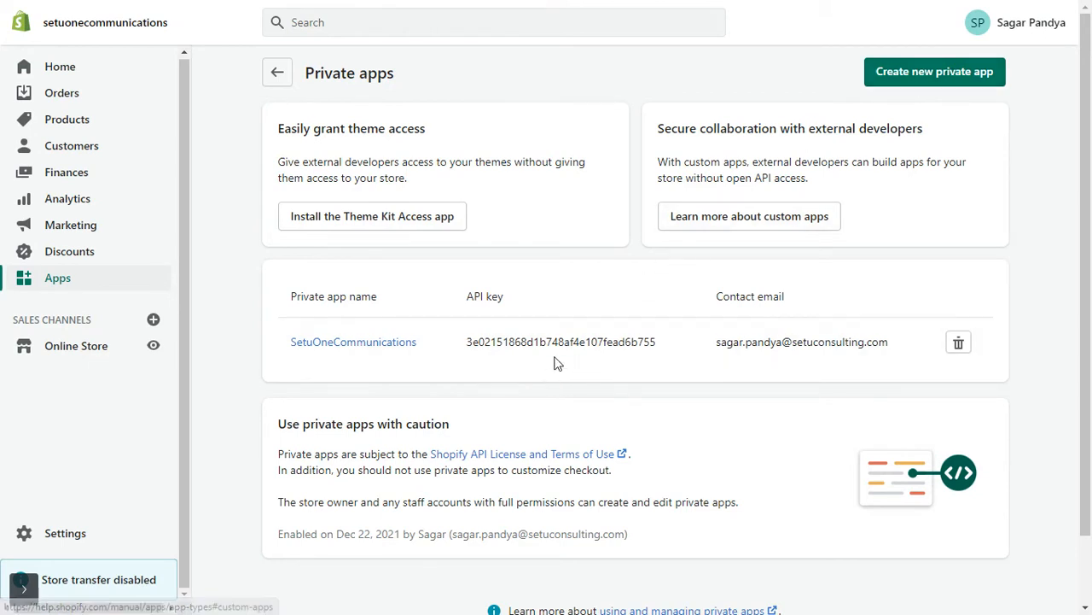
{"action": "left_click", "coordinate": [948, 73]}
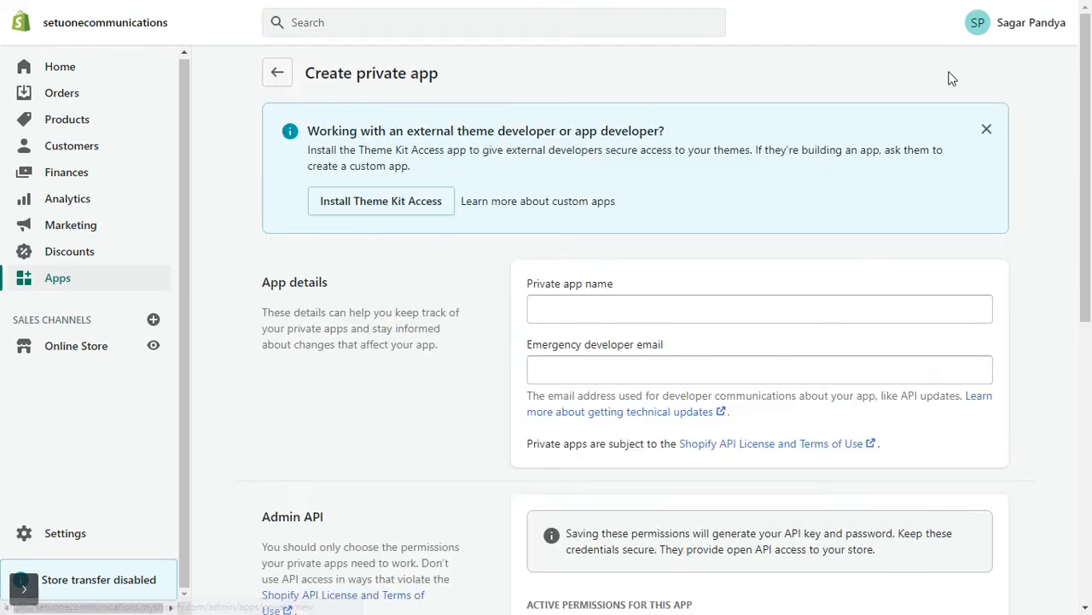
Name the private app Setu-Shopify and fill in the emergency developer email.
{"action": "left_click", "coordinate": [678, 300]}
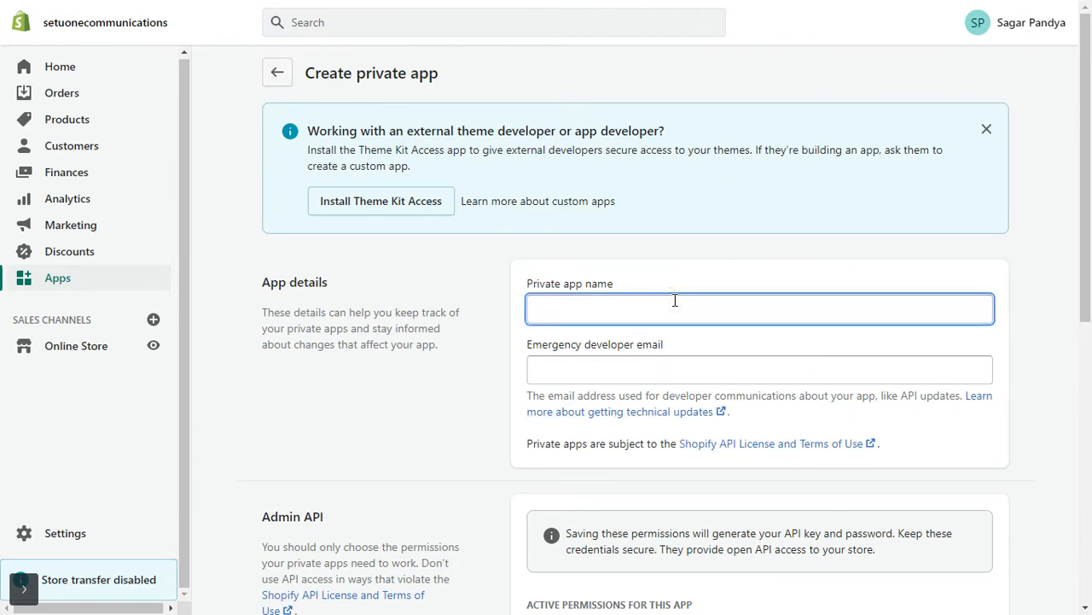
{"action": "type", "text": "Setu-Shopify"}
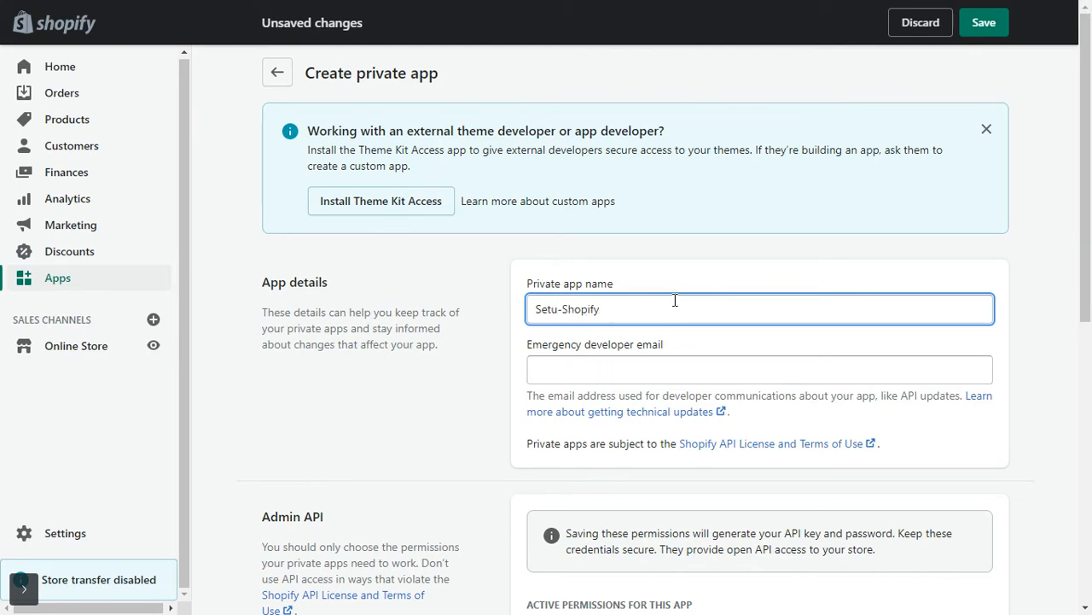
{"action": "left_click", "coordinate": [643, 371]}
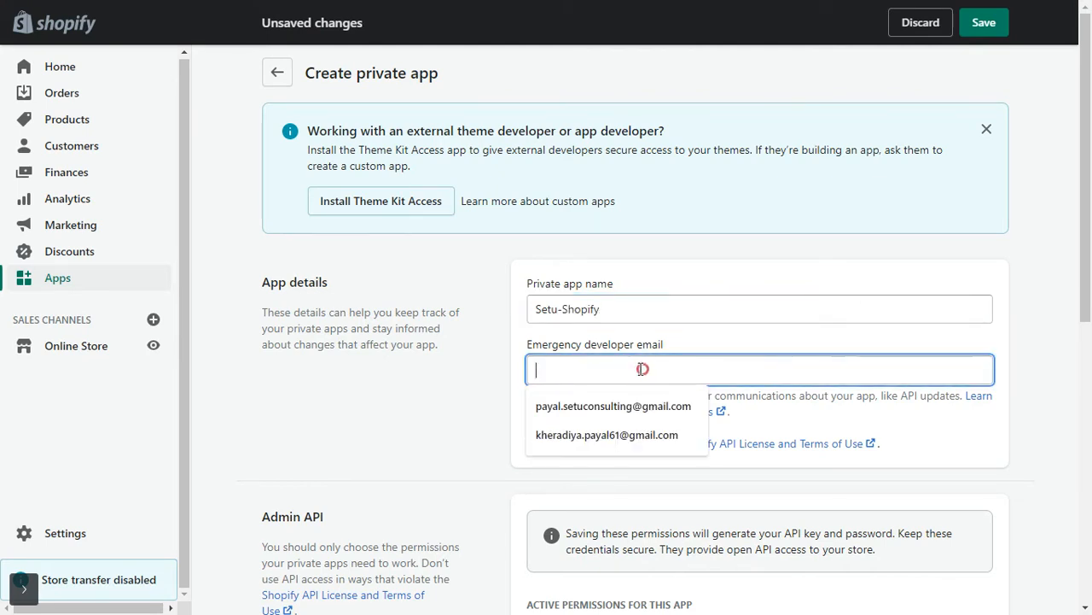
{"action": "left_click", "coordinate": [607, 408]}
Show the inactive Admin API permissions and set Analytics to Read access.
{"action": "scroll", "coordinate": [461, 435], "scroll_direction": "down", "scroll_amount": 3}
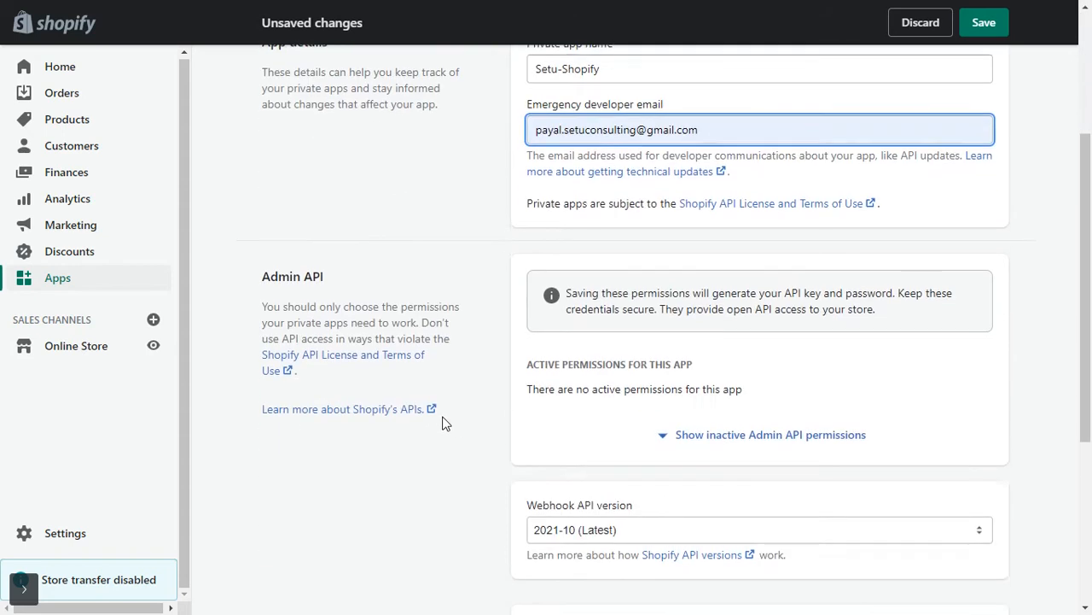
{"action": "scroll", "coordinate": [377, 391], "scroll_direction": "down", "scroll_amount": 1}
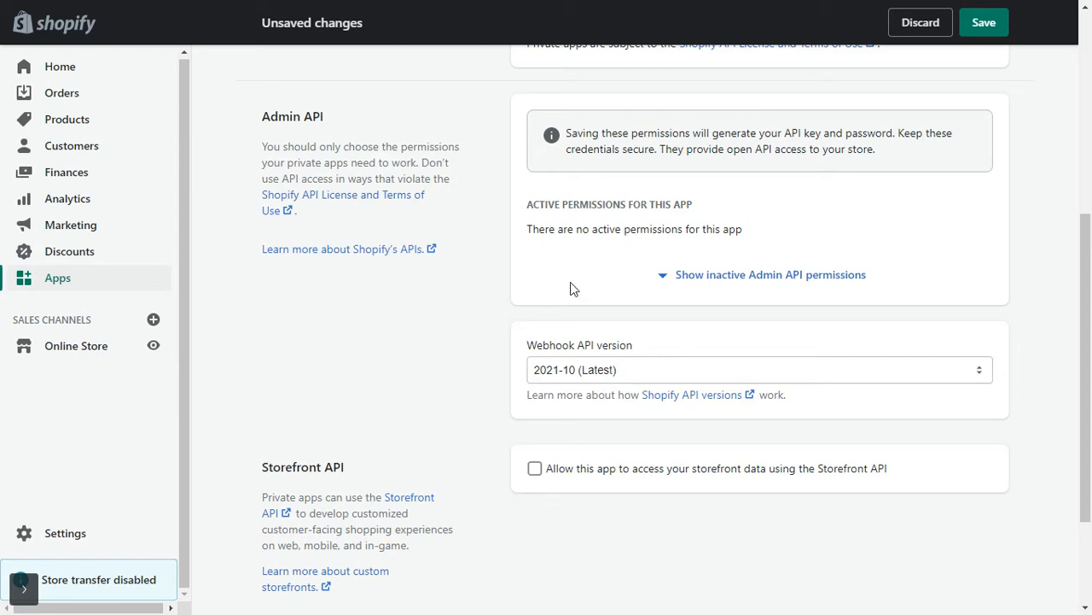
{"action": "left_click", "coordinate": [732, 283]}
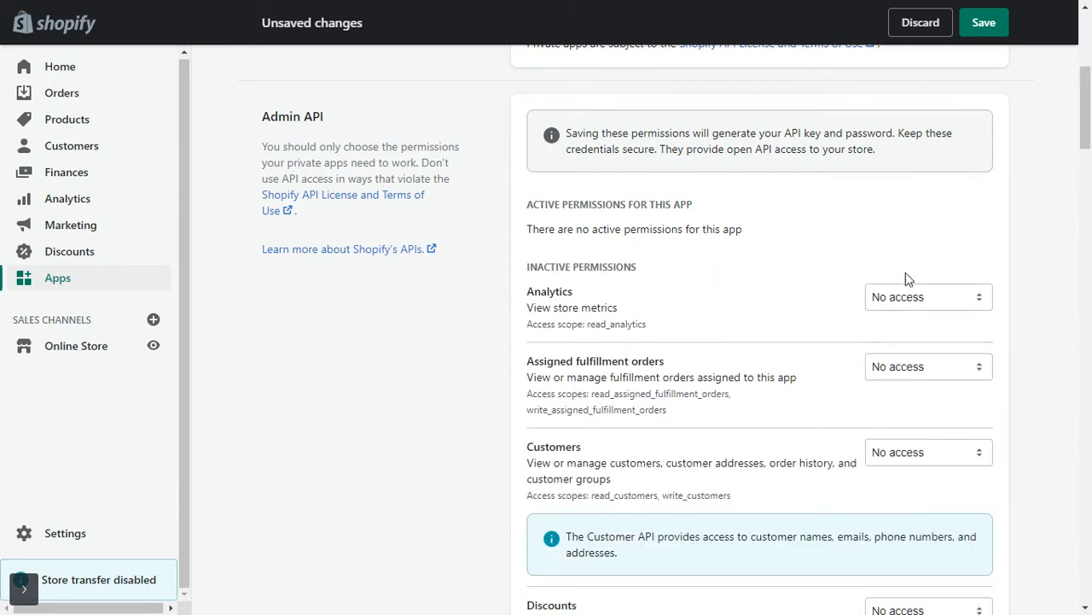
{"action": "left_click", "coordinate": [927, 296]}
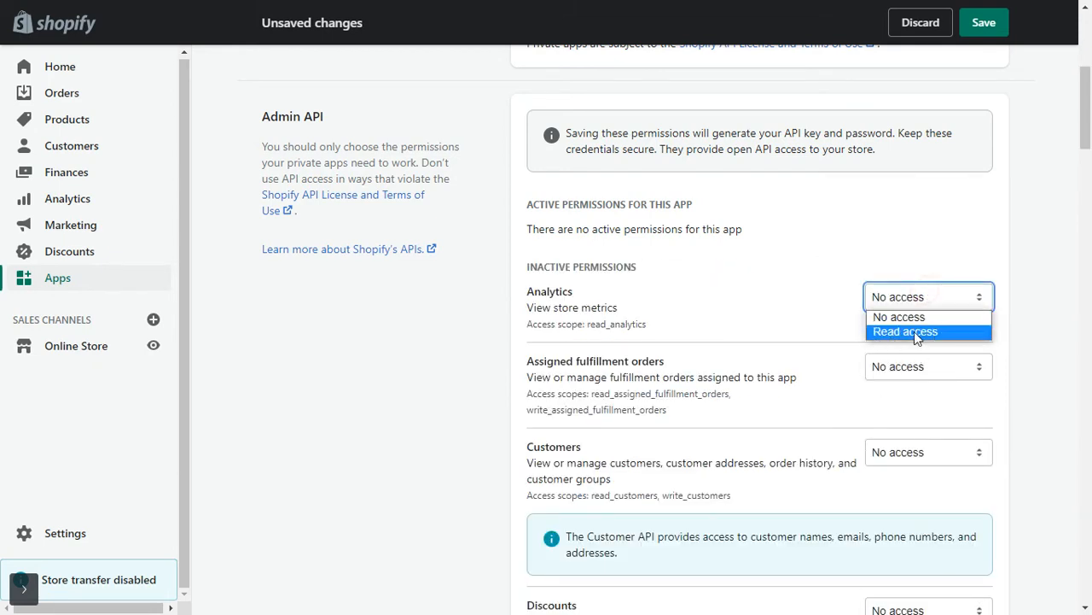
{"action": "left_click", "coordinate": [903, 331]}
Set the Assigned fulfillment orders and Customers permissions to Read and write.
{"action": "scroll", "coordinate": [802, 333], "scroll_direction": "down", "scroll_amount": 2}
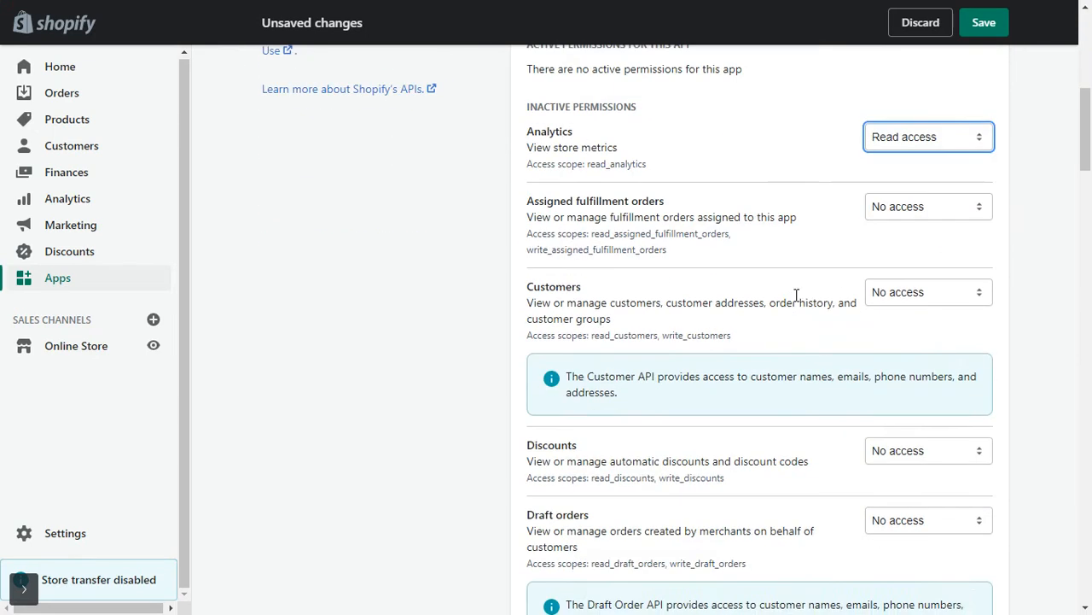
{"action": "left_click", "coordinate": [910, 211]}
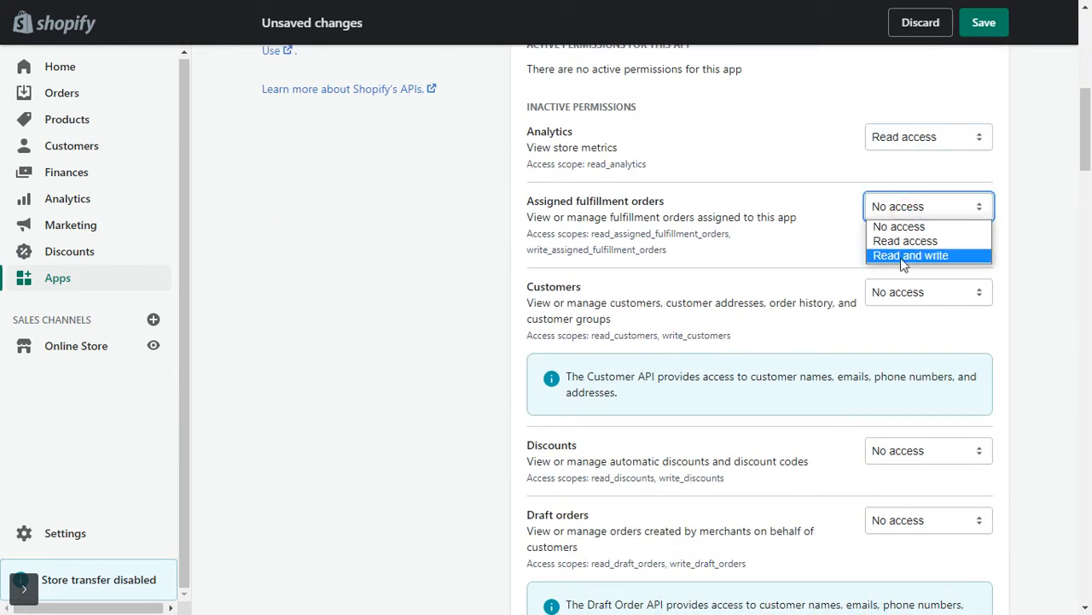
{"action": "left_click", "coordinate": [899, 256]}
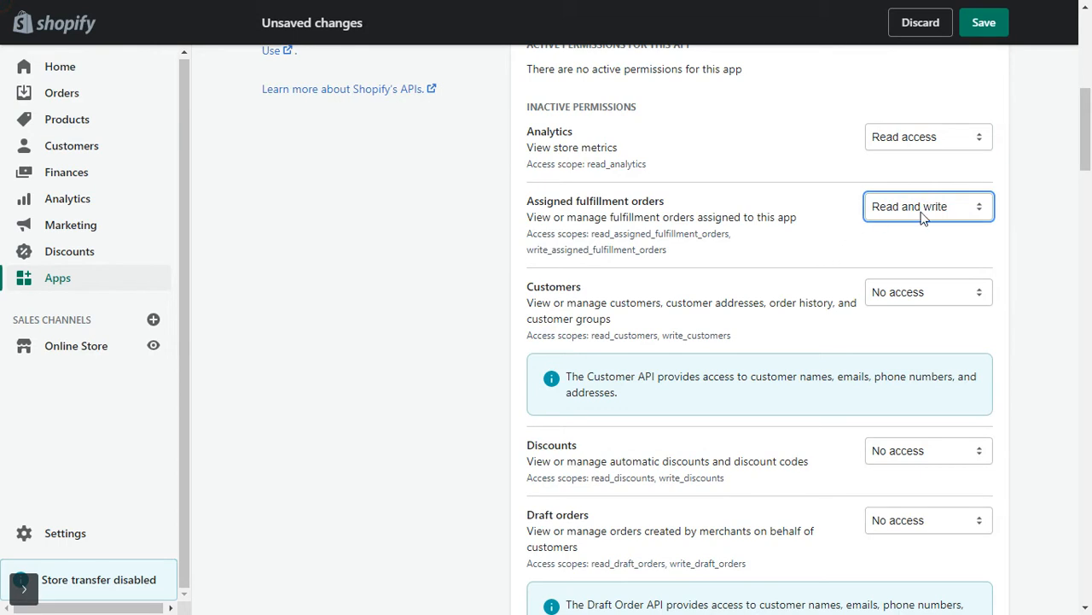
{"action": "left_click", "coordinate": [891, 295]}
{"action": "left_click", "coordinate": [889, 344]}
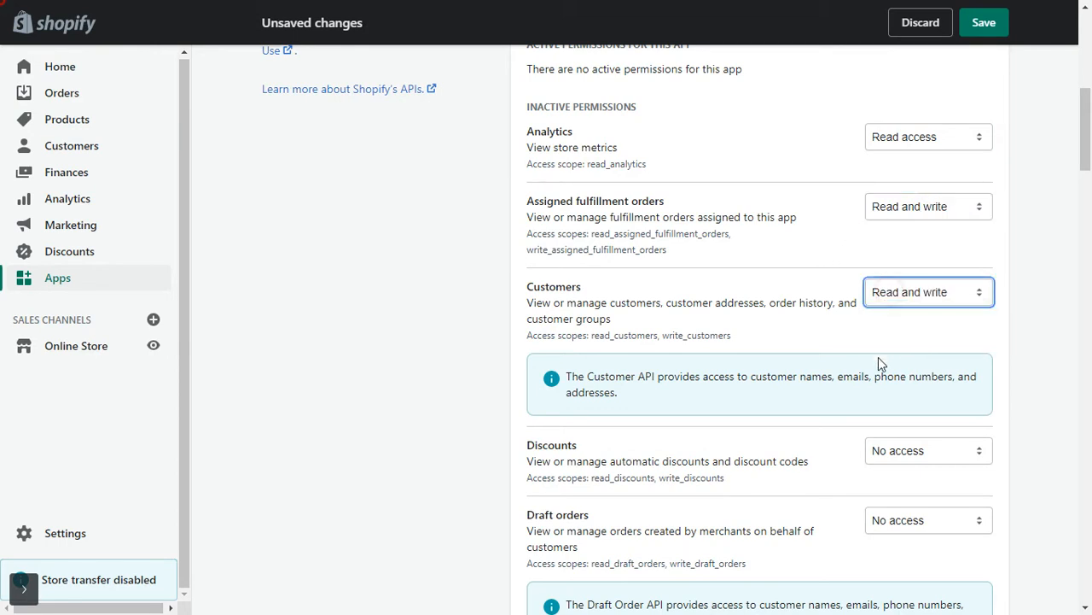
Grant Read and write access for Discounts, Draft orders, Files and Fulfillment services.
{"action": "scroll", "coordinate": [826, 429], "scroll_direction": "down", "scroll_amount": 3}
{"action": "left_click", "coordinate": [910, 213]}
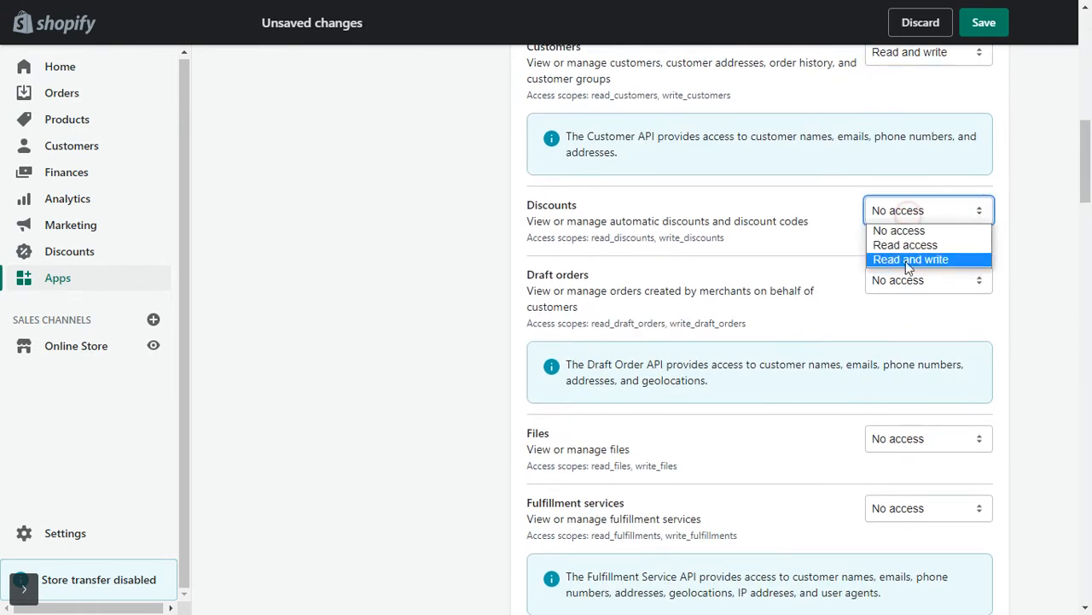
{"action": "left_click", "coordinate": [923, 260]}
{"action": "left_click", "coordinate": [905, 284]}
{"action": "left_click", "coordinate": [907, 329]}
{"action": "left_click", "coordinate": [913, 437]}
{"action": "left_click", "coordinate": [919, 487]}
{"action": "scroll", "coordinate": [919, 490], "scroll_direction": "down", "scroll_amount": 1}
{"action": "left_click", "coordinate": [915, 426]}
{"action": "left_click", "coordinate": [911, 476]}
Set GDPR data requests to Read access and Gift cards to Read and write.
{"action": "scroll", "coordinate": [910, 483], "scroll_direction": "down", "scroll_amount": 3}
{"action": "left_click", "coordinate": [899, 330]}
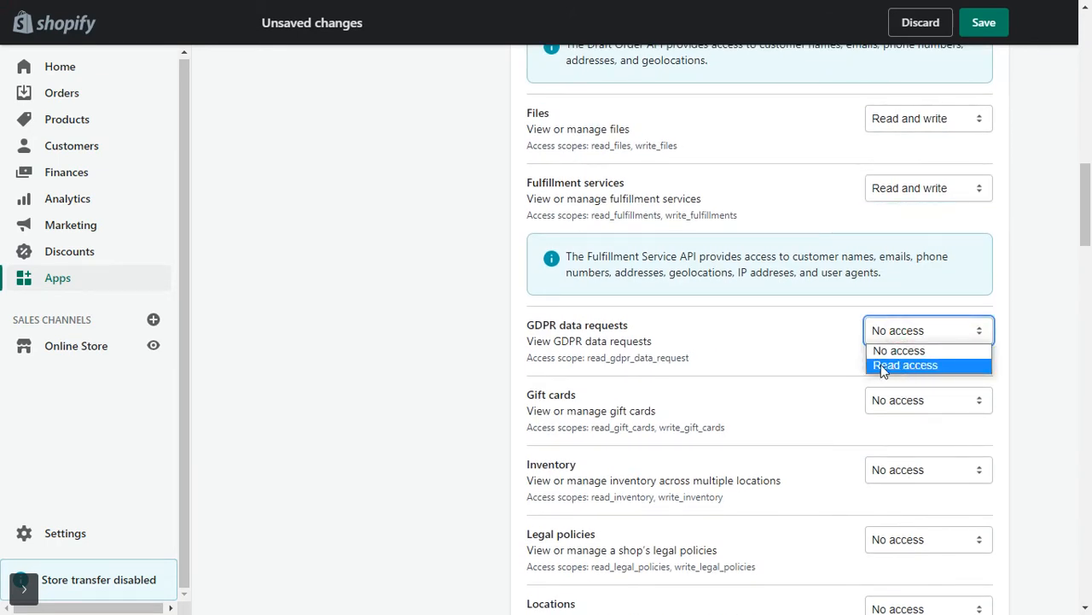
{"action": "left_click", "coordinate": [890, 365]}
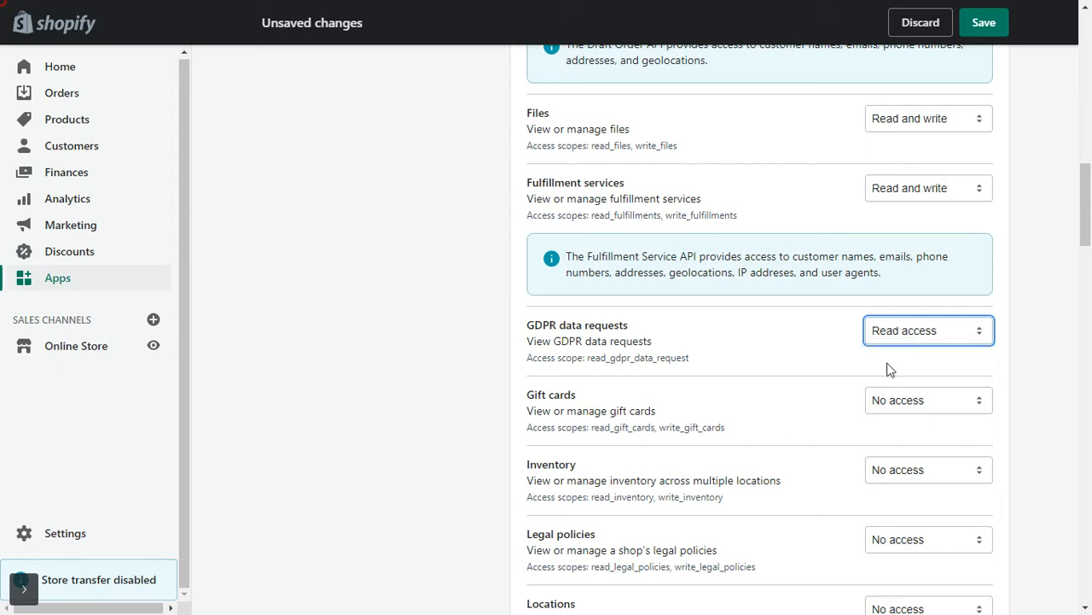
{"action": "left_click", "coordinate": [892, 399]}
{"action": "left_click", "coordinate": [905, 449]}
Set the Inventory and Legal policies permissions to Read and write.
{"action": "left_click", "coordinate": [902, 470]}
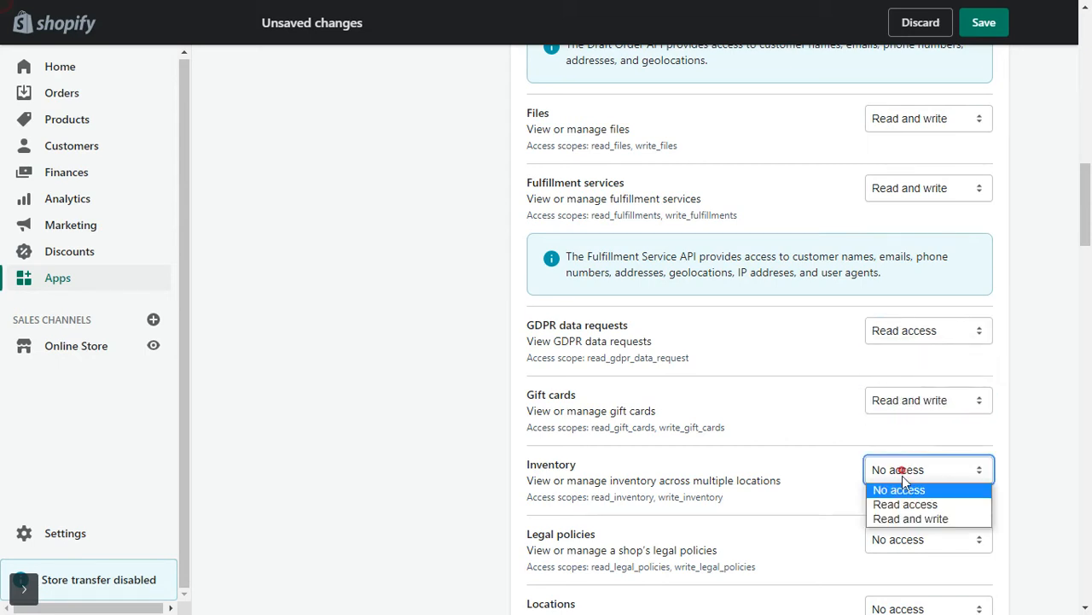
{"action": "left_click", "coordinate": [906, 517]}
{"action": "scroll", "coordinate": [908, 478], "scroll_direction": "down", "scroll_amount": 2}
{"action": "left_click", "coordinate": [904, 379]}
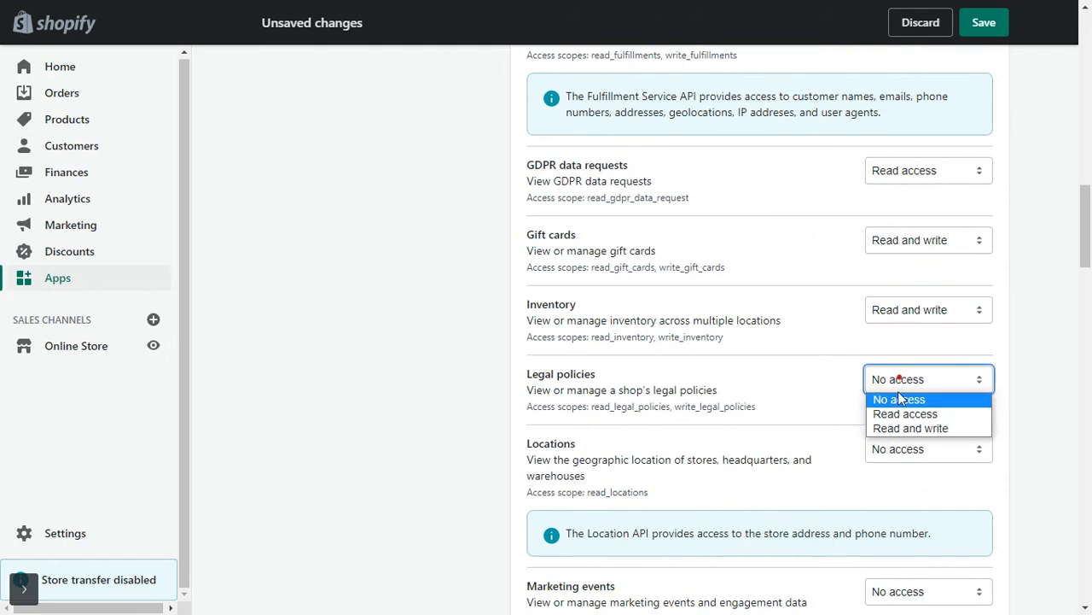
{"action": "left_click", "coordinate": [903, 428]}
Set Locations to Read access and Marketing events to Read and write.
{"action": "left_click", "coordinate": [900, 450]}
{"action": "left_click", "coordinate": [905, 484]}
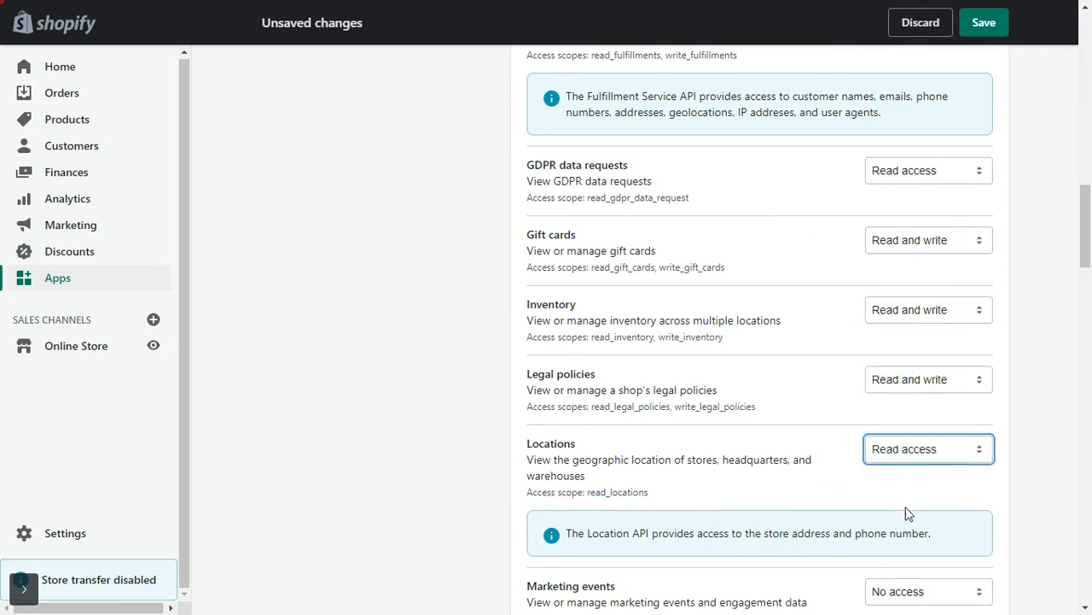
{"action": "scroll", "coordinate": [910, 491], "scroll_direction": "down", "scroll_amount": 3}
{"action": "left_click", "coordinate": [898, 350]}
{"action": "left_click", "coordinate": [904, 398]}
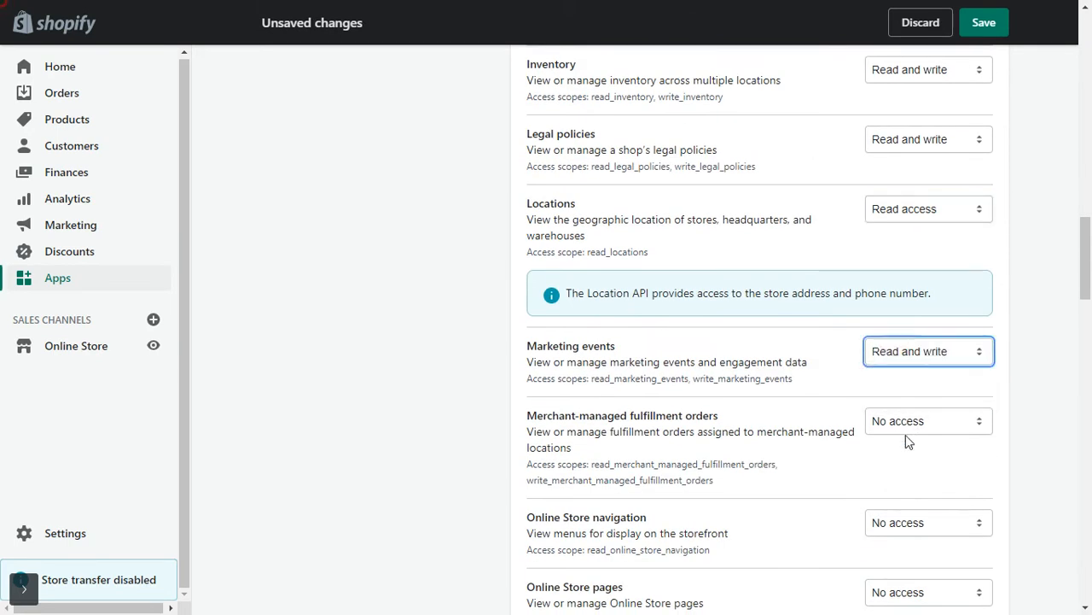
Set Merchant-managed fulfillment orders to Read and write and Online Store navigation to Read access.
{"action": "left_click", "coordinate": [906, 422]}
{"action": "left_click", "coordinate": [911, 470]}
{"action": "left_click", "coordinate": [905, 523]}
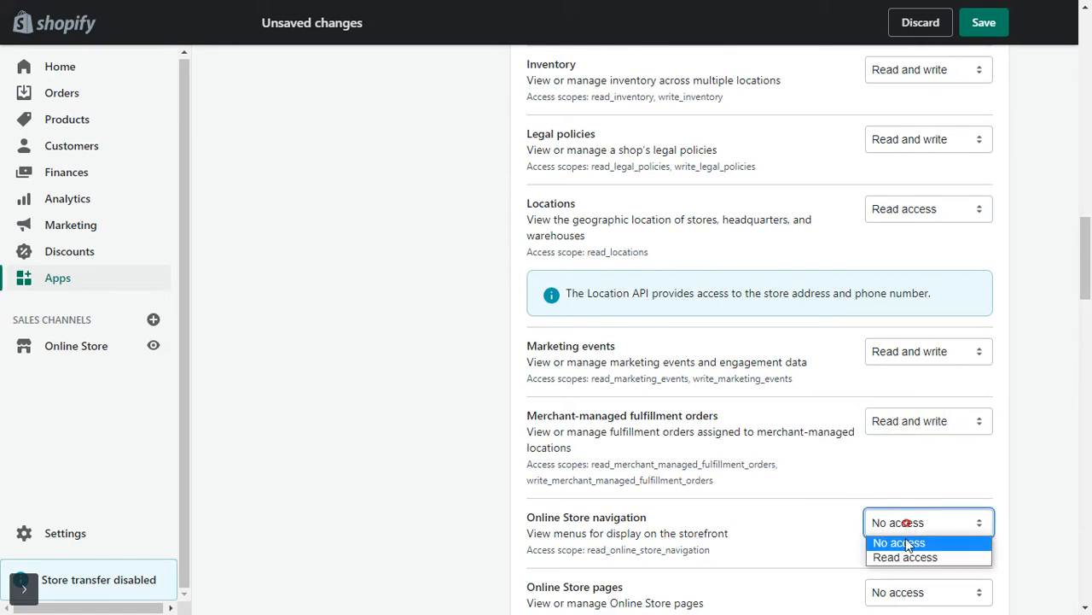
{"action": "left_click", "coordinate": [906, 556]}
Set the Online Store pages and Order editing permissions to Read and write.
{"action": "scroll", "coordinate": [907, 563], "scroll_direction": "down", "scroll_amount": 2}
{"action": "left_click", "coordinate": [907, 434]}
{"action": "left_click", "coordinate": [907, 480]}
{"action": "left_click", "coordinate": [906, 502]}
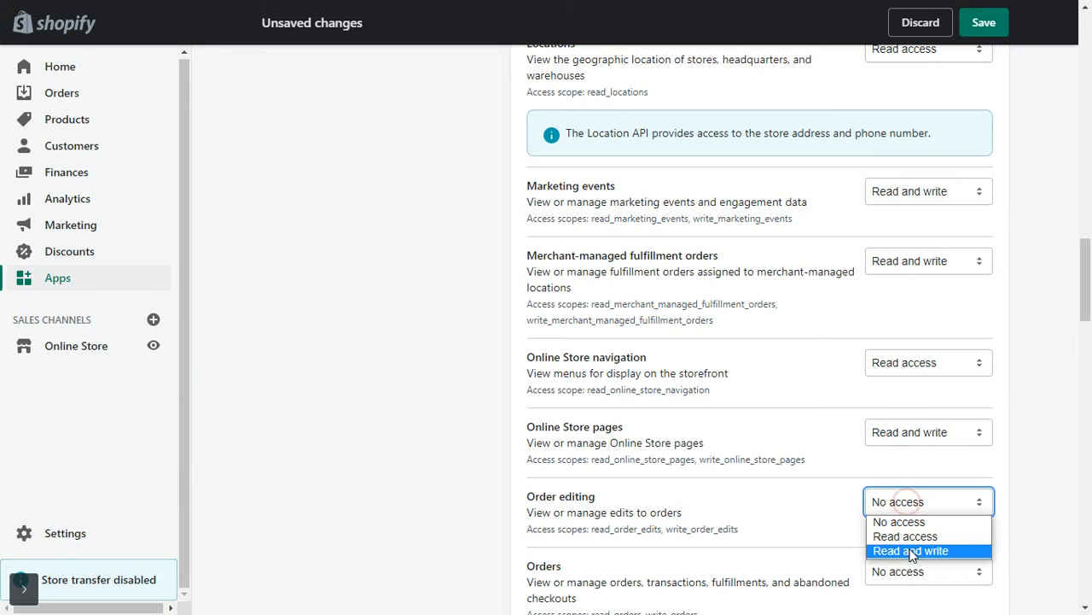
{"action": "left_click", "coordinate": [911, 550]}
Grant Read and write access for Orders, Payment terms and Price rules.
{"action": "scroll", "coordinate": [912, 555], "scroll_direction": "down", "scroll_amount": 4}
{"action": "left_click", "coordinate": [896, 250]}
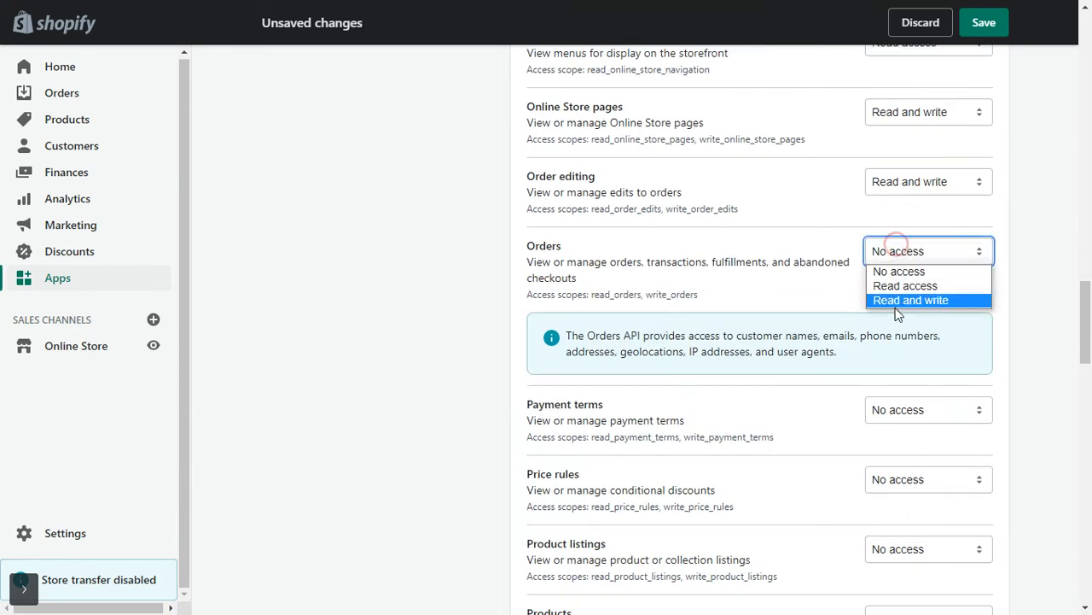
{"action": "left_click", "coordinate": [898, 304]}
{"action": "left_click", "coordinate": [904, 408]}
{"action": "left_click", "coordinate": [903, 461]}
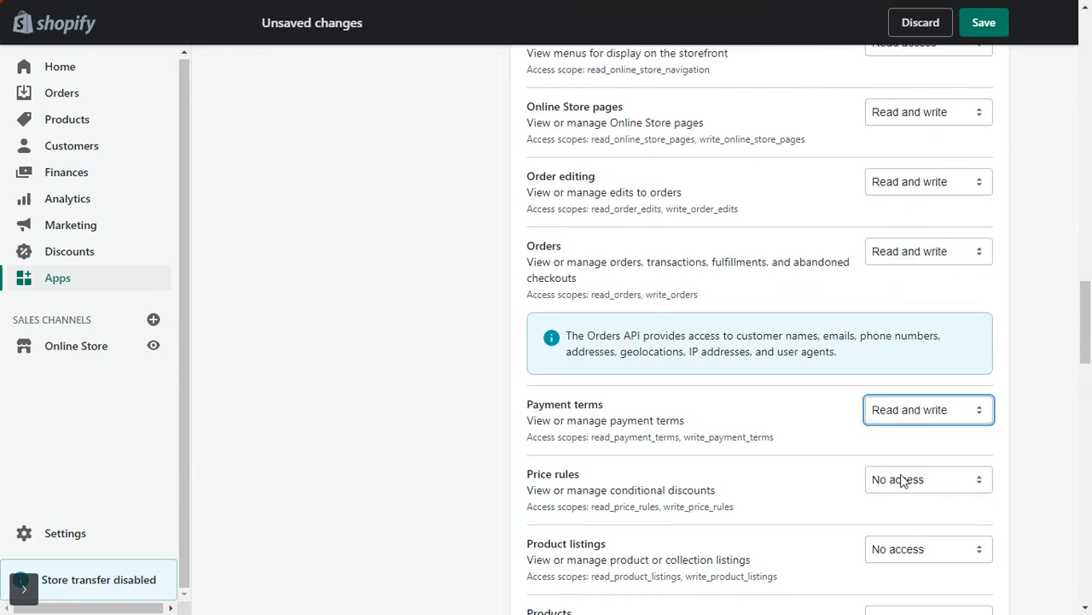
{"action": "left_click", "coordinate": [902, 479]}
{"action": "left_click", "coordinate": [903, 527]}
Set the Product listings and Products permissions to Read and write.
{"action": "scroll", "coordinate": [902, 530], "scroll_direction": "down", "scroll_amount": 2}
{"action": "left_click", "coordinate": [887, 393]}
{"action": "left_click", "coordinate": [896, 439]}
{"action": "left_click", "coordinate": [897, 459]}
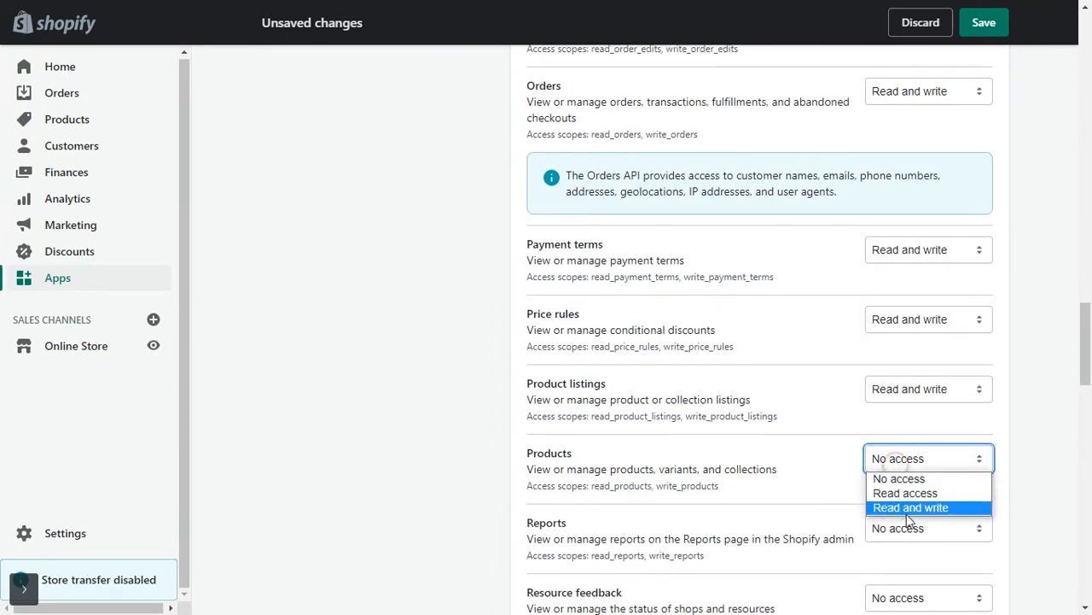
{"action": "left_click", "coordinate": [908, 511]}
Grant Read and write access for Reports, Resource feedback and Script tags.
{"action": "scroll", "coordinate": [909, 530], "scroll_direction": "down", "scroll_amount": 3}
{"action": "left_click", "coordinate": [898, 295]}
{"action": "left_click", "coordinate": [893, 335]}
{"action": "left_click", "coordinate": [893, 360]}
{"action": "left_click", "coordinate": [897, 407]}
{"action": "left_click", "coordinate": [907, 427]}
{"action": "left_click", "coordinate": [908, 476]}
Set the Shipping and Shop locale permissions to Read and write.
{"action": "scroll", "coordinate": [916, 449], "scroll_direction": "down", "scroll_amount": 3}
{"action": "left_click", "coordinate": [917, 273]}
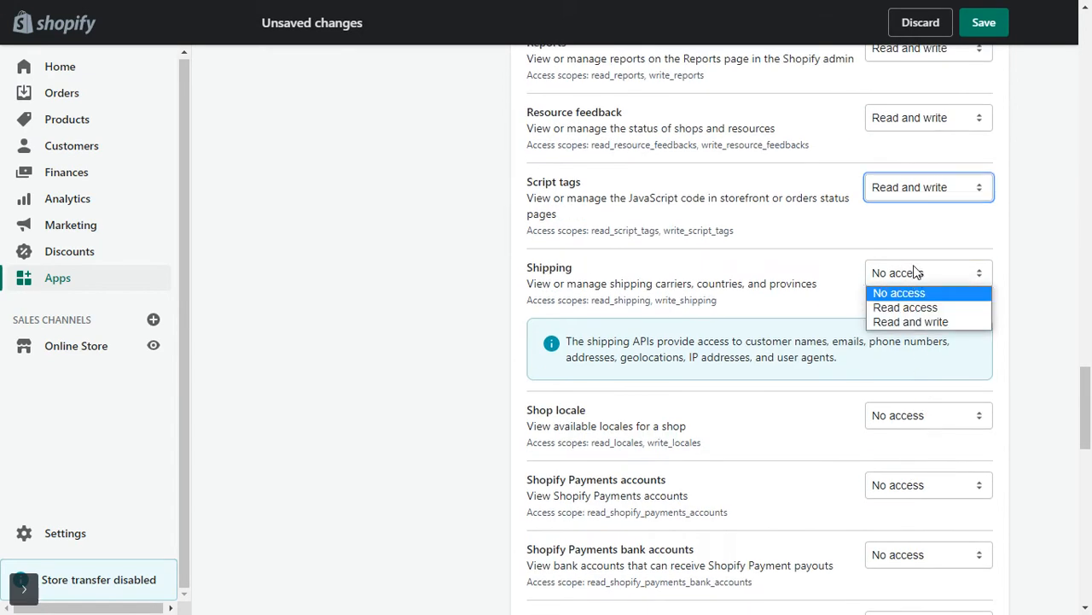
{"action": "left_click", "coordinate": [919, 325]}
{"action": "left_click", "coordinate": [917, 413]}
{"action": "left_click", "coordinate": [910, 463]}
Grant Read access for Shopify Payments accounts, bank accounts and disputes.
{"action": "scroll", "coordinate": [927, 509], "scroll_direction": "down", "scroll_amount": 3}
{"action": "left_click", "coordinate": [920, 244]}
{"action": "left_click", "coordinate": [920, 244]}
{"action": "left_click", "coordinate": [921, 315]}
{"action": "left_click", "coordinate": [907, 349]}
{"action": "left_click", "coordinate": [910, 245]}
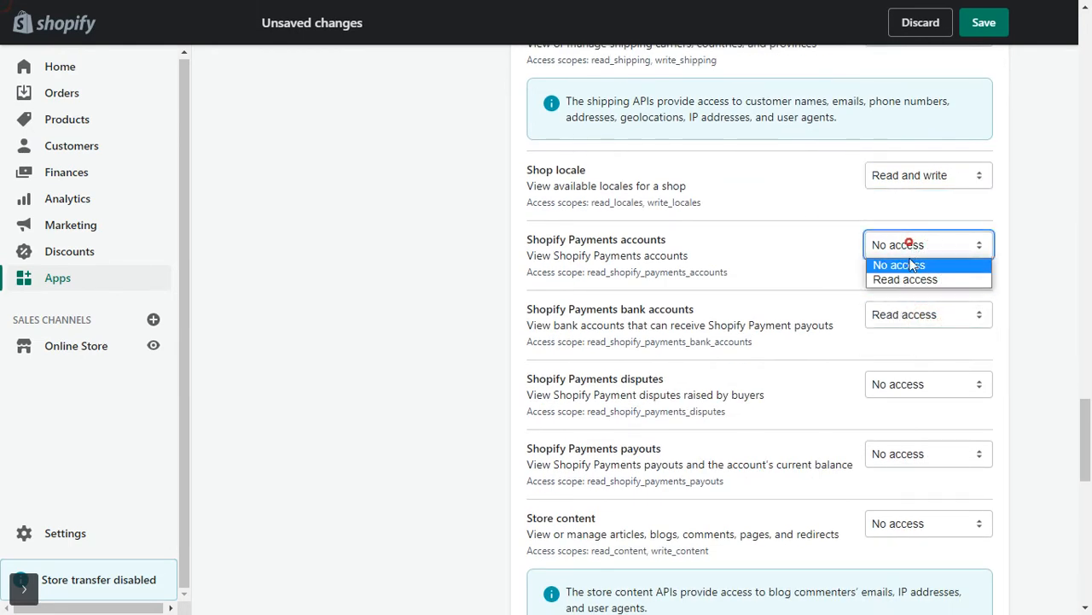
{"action": "left_click", "coordinate": [911, 274]}
{"action": "left_click", "coordinate": [919, 379]}
{"action": "left_click", "coordinate": [932, 418]}
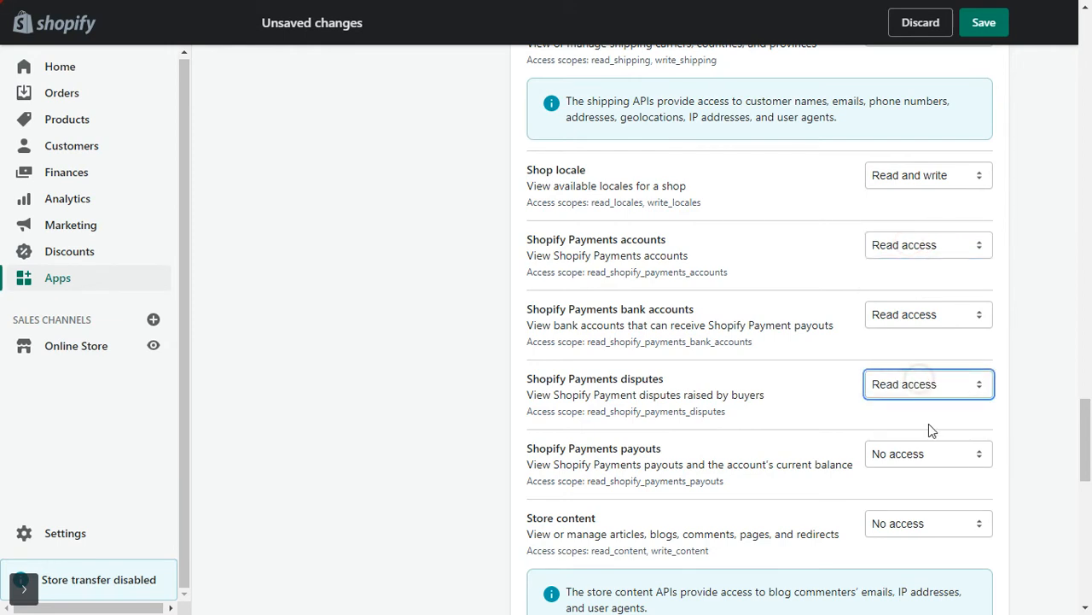
Set Shopify Payments payouts to Read access and Store content to Read and write.
{"action": "scroll", "coordinate": [939, 409], "scroll_direction": "down", "scroll_amount": 3}
{"action": "left_click", "coordinate": [923, 213]}
{"action": "left_click", "coordinate": [912, 248]}
{"action": "left_click", "coordinate": [923, 283]}
{"action": "left_click", "coordinate": [920, 333]}
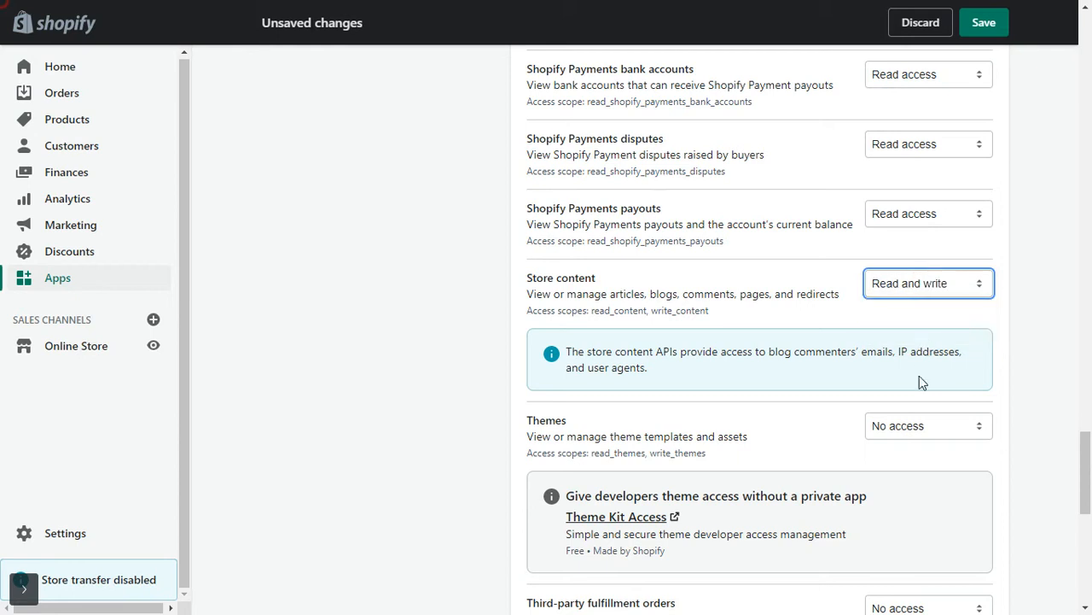
Grant Read and write access for Themes, Third-party fulfillment orders and Translations.
{"action": "left_click", "coordinate": [914, 426]}
{"action": "left_click", "coordinate": [913, 475]}
{"action": "scroll", "coordinate": [931, 477], "scroll_direction": "down", "scroll_amount": 4}
{"action": "left_click", "coordinate": [919, 289]}
{"action": "left_click", "coordinate": [917, 337]}
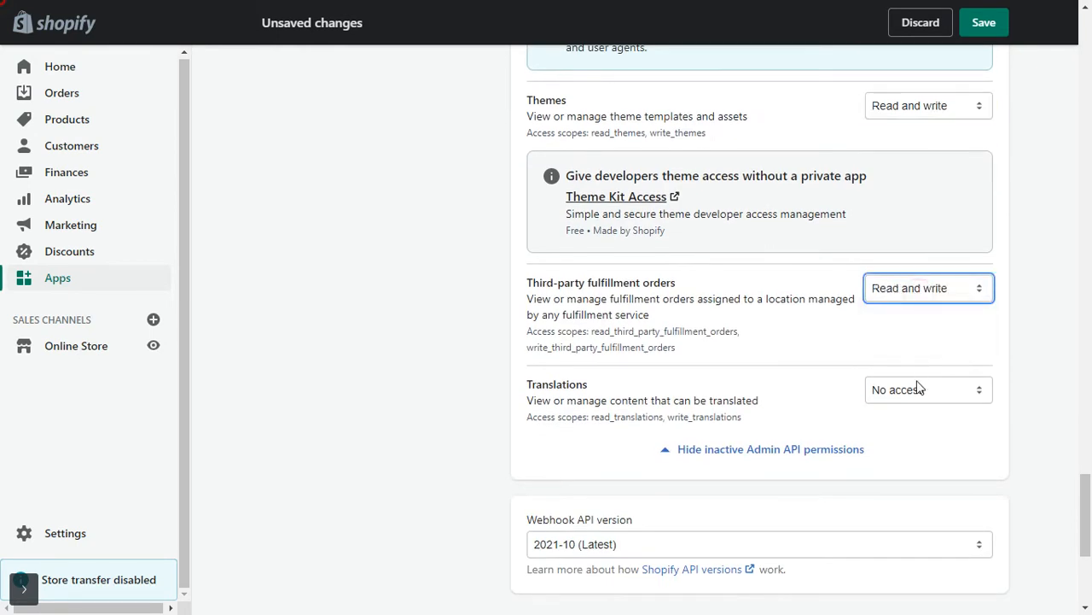
{"action": "left_click", "coordinate": [917, 386]}
{"action": "left_click", "coordinate": [911, 439]}
Choose 2021-10 (Latest) as the Webhook API version.
{"action": "scroll", "coordinate": [848, 458], "scroll_direction": "down", "scroll_amount": 2}
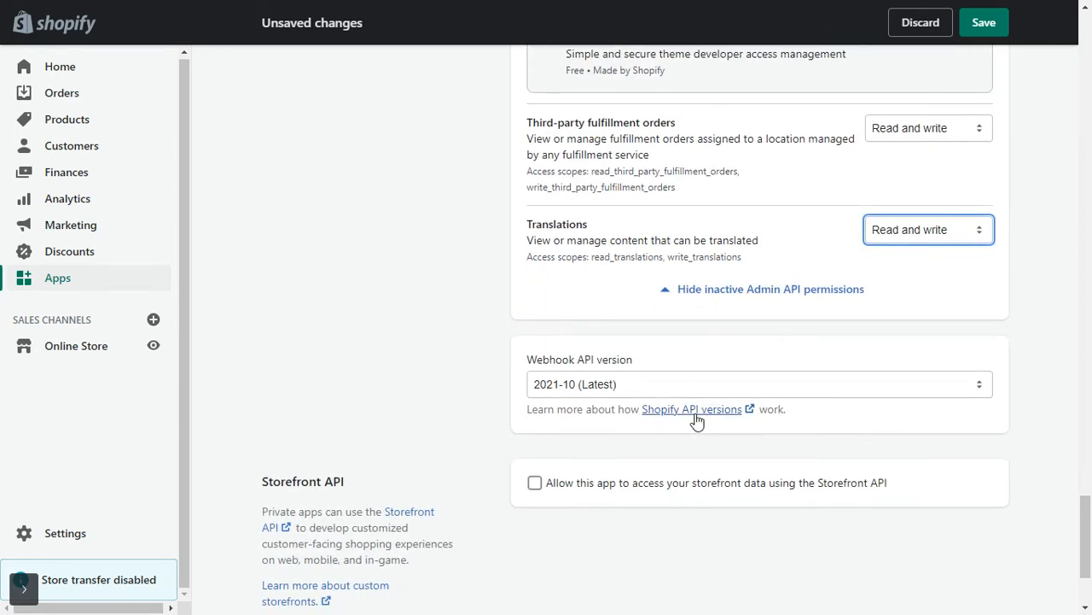
{"action": "left_click", "coordinate": [601, 395]}
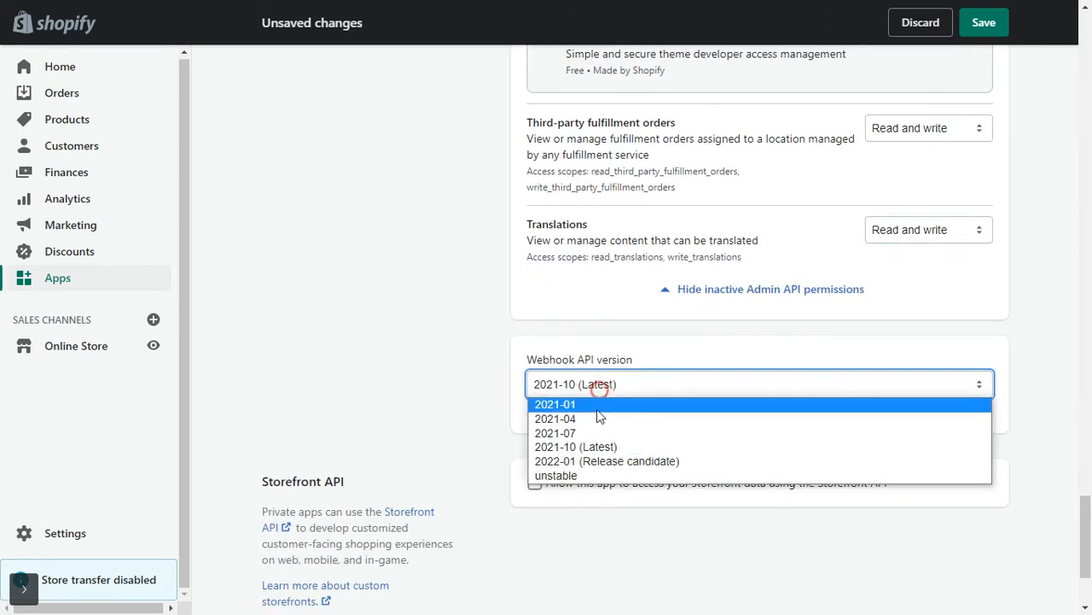
{"action": "left_click", "coordinate": [589, 447]}
Allow Storefront API access and permit reading product tags, product inventory, and in-store pickup availability and locations.
{"action": "scroll", "coordinate": [584, 460], "scroll_direction": "down", "scroll_amount": 2}
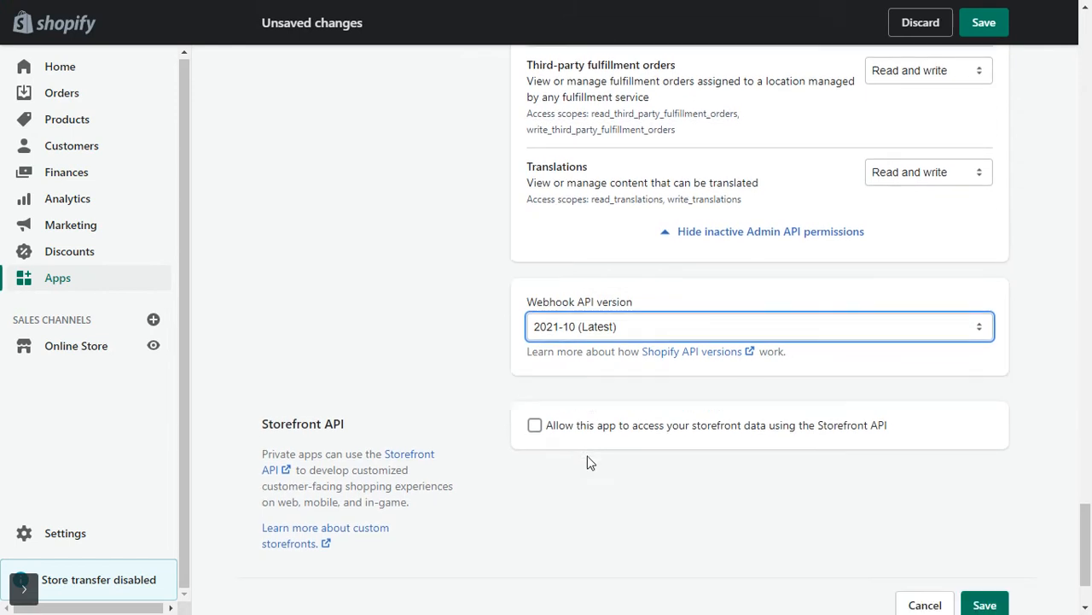
{"action": "left_click", "coordinate": [535, 312]}
{"action": "scroll", "coordinate": [717, 422], "scroll_direction": "down", "scroll_amount": 3}
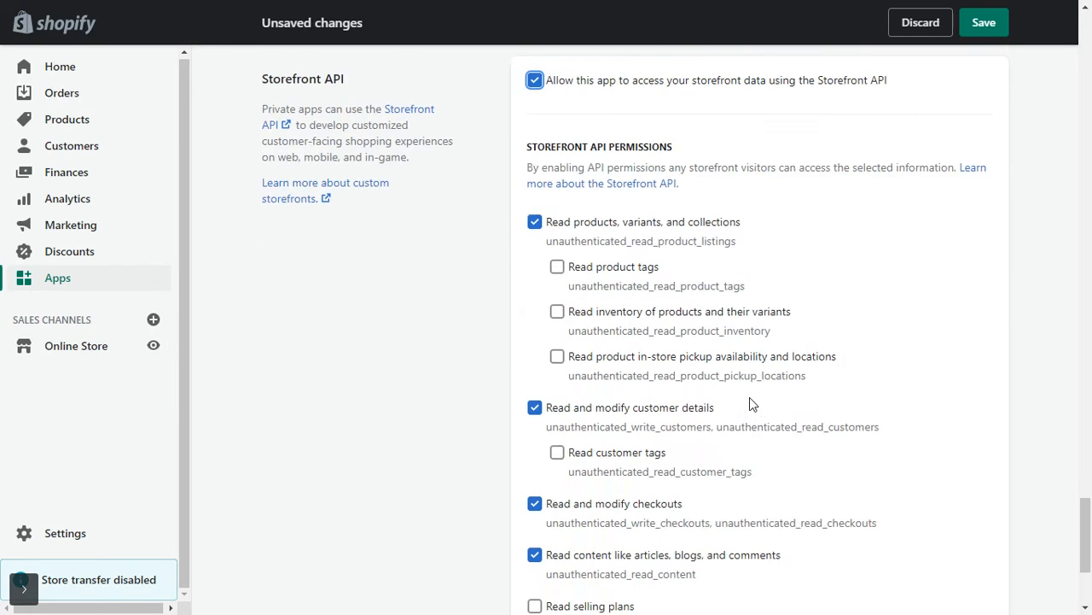
{"action": "left_click", "coordinate": [558, 258]}
{"action": "left_click", "coordinate": [557, 303]}
{"action": "left_click", "coordinate": [557, 347]}
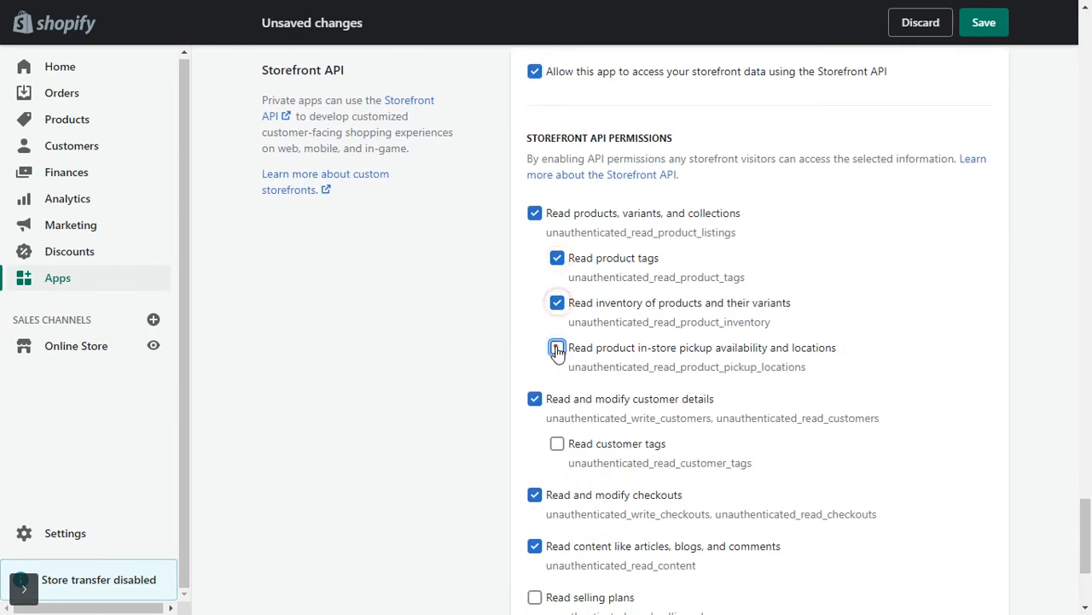
Permit reading customer tags and selling plans, and save the settings to create the private app.
{"action": "scroll", "coordinate": [556, 341], "scroll_direction": "down", "scroll_amount": 2}
{"action": "left_click", "coordinate": [557, 283]}
{"action": "left_click", "coordinate": [534, 437]}
{"action": "left_click", "coordinate": [986, 556]}
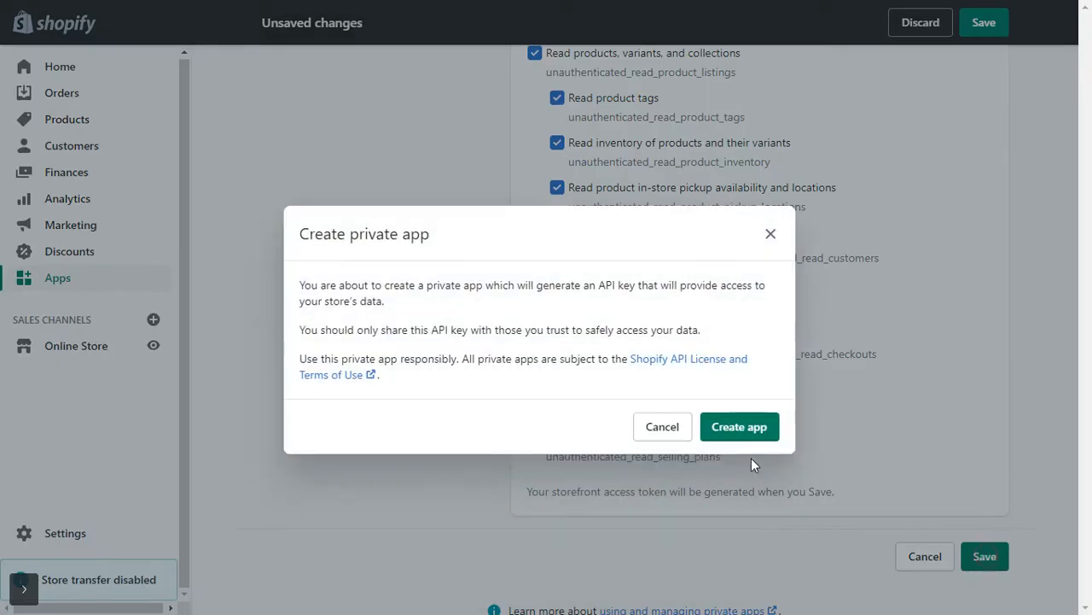
{"action": "left_click", "coordinate": [739, 432]}
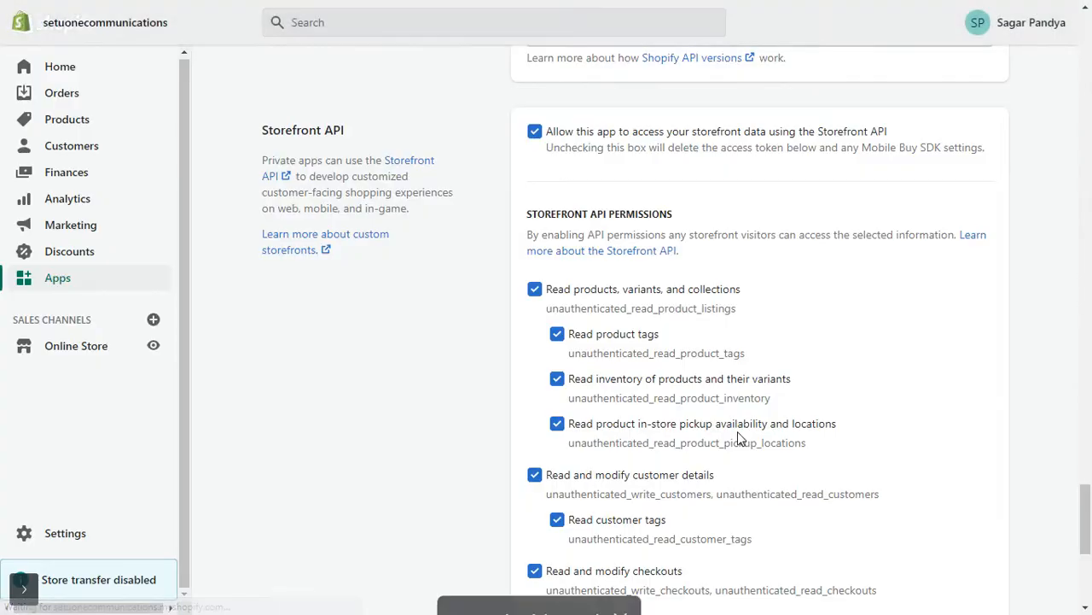
Copy the private app's API key and paste it into the API Key field of the Setu-shopify connector in Odoo.
{"action": "scroll", "coordinate": [651, 384], "scroll_direction": "down", "scroll_amount": 4}
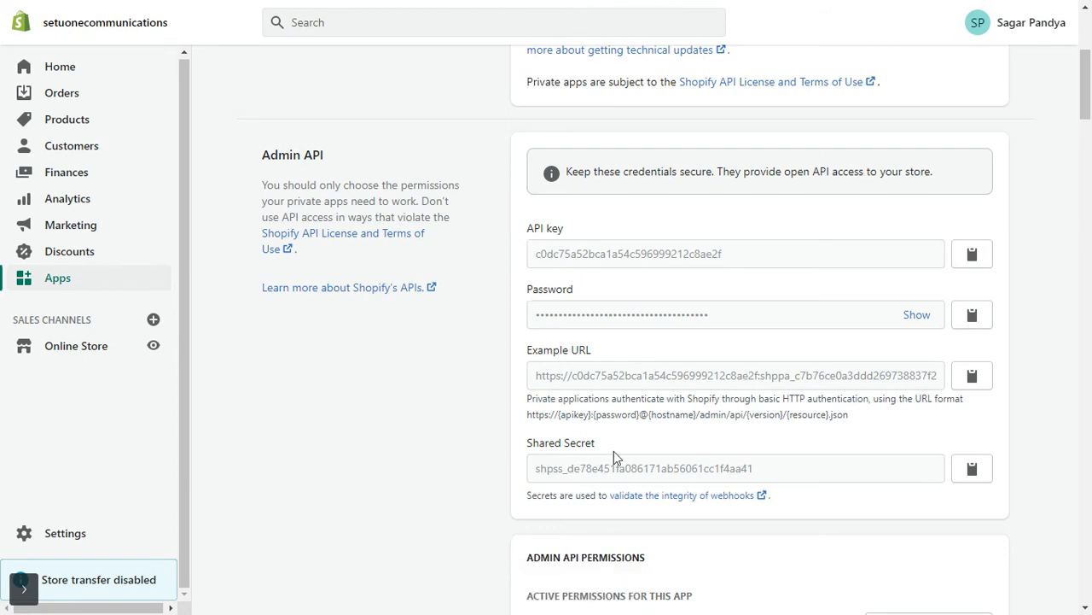
{"action": "left_click", "coordinate": [974, 258]}
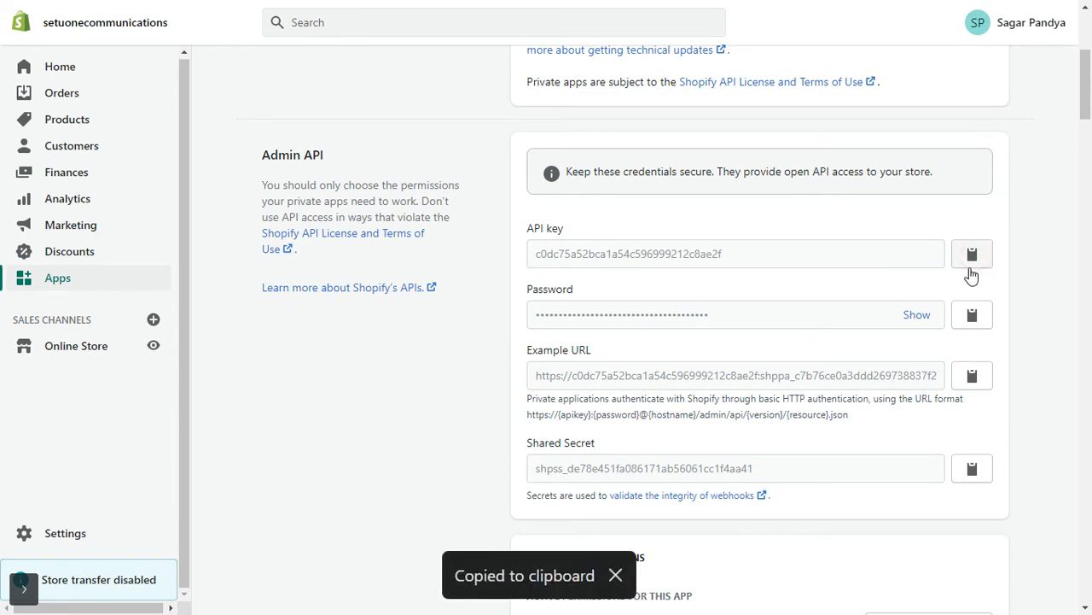
{"action": "key", "text": "ctrl+Tab"}
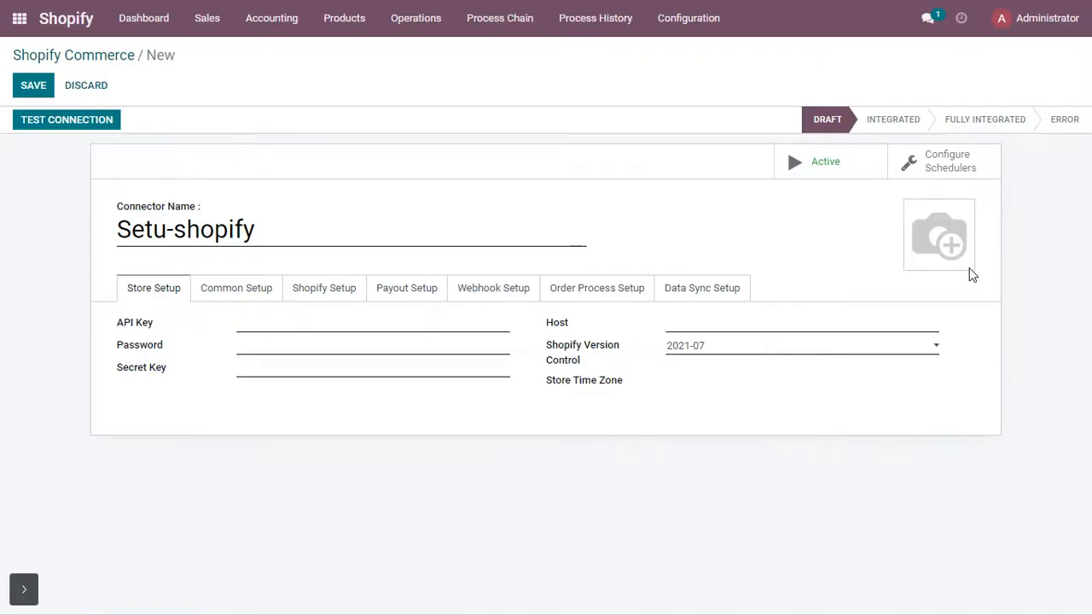
{"action": "left_click", "coordinate": [445, 322]}
{"action": "key", "text": "ctrl+v"}
{"action": "left_click", "coordinate": [468, 474]}
Copy the app password from Shopify and paste it into the Odoo connector's Password field.
{"action": "key", "text": "alt+Tab"}
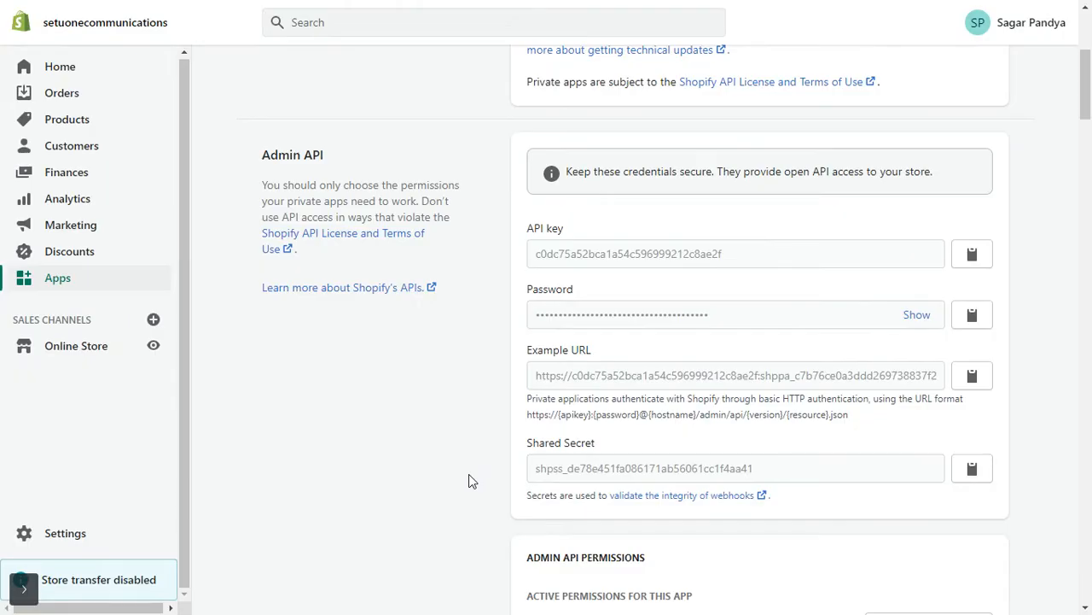
{"action": "left_click", "coordinate": [971, 315]}
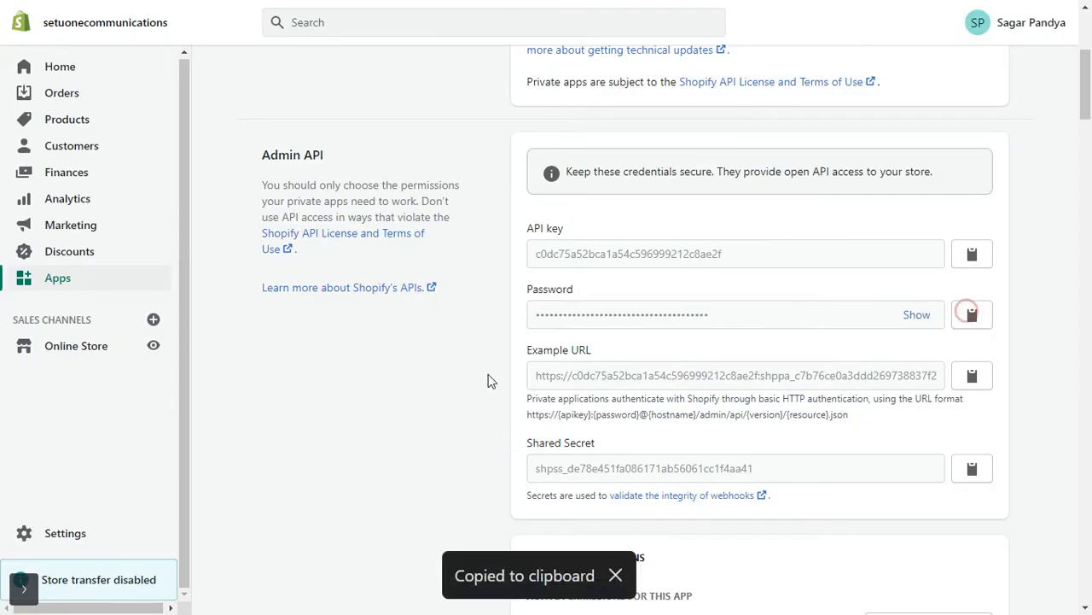
{"action": "key", "text": "alt+Tab"}
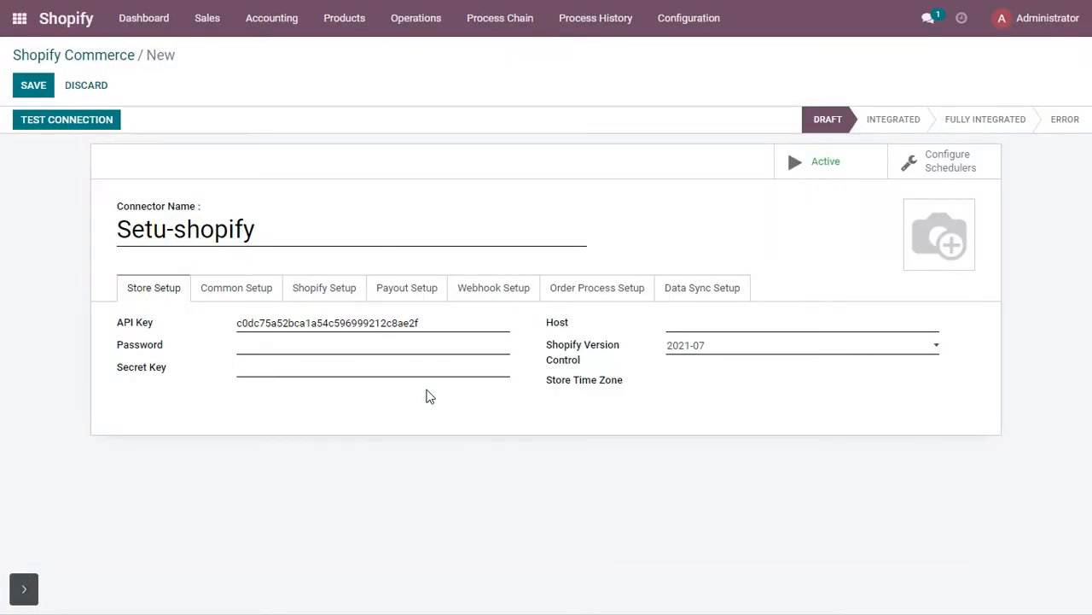
{"action": "left_click", "coordinate": [298, 346]}
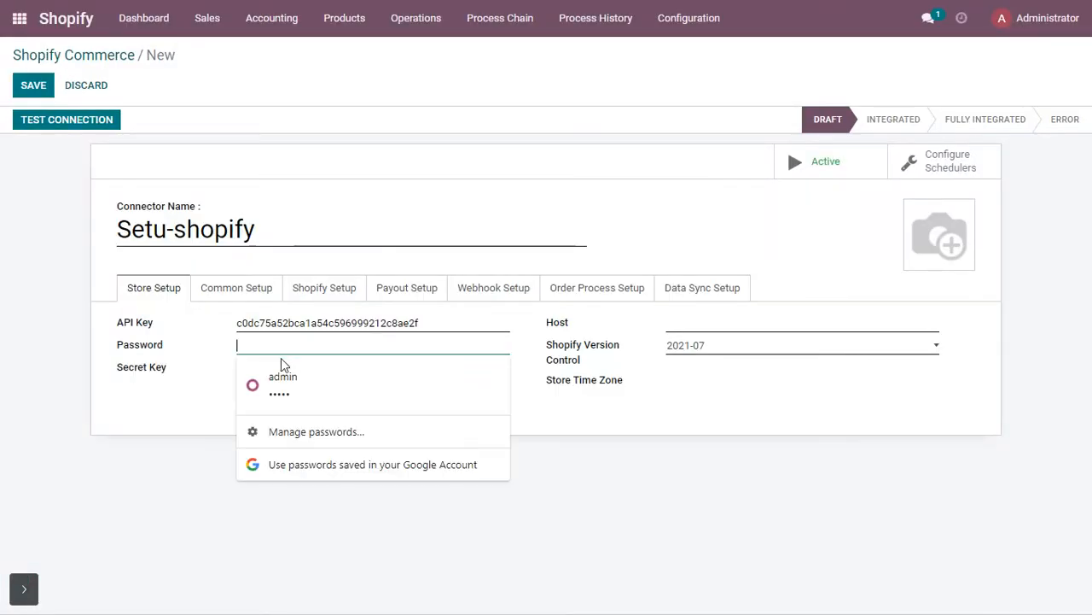
{"action": "key", "text": "ctrl+v"}
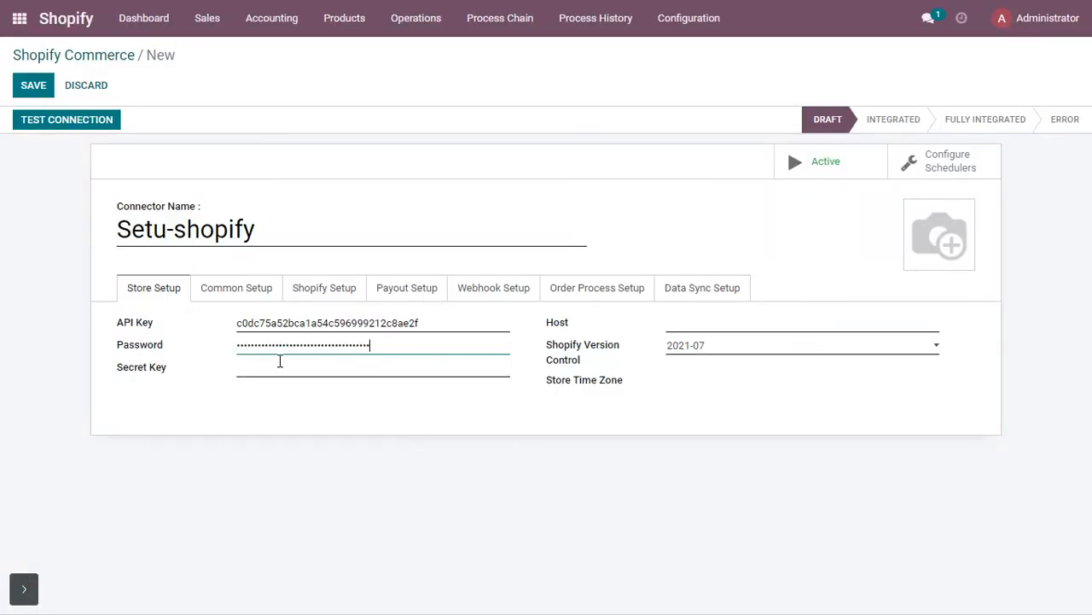
Copy the shared secret from Shopify and paste it into the Odoo connector's Secret Key field.
{"action": "left_click", "coordinate": [280, 361]}
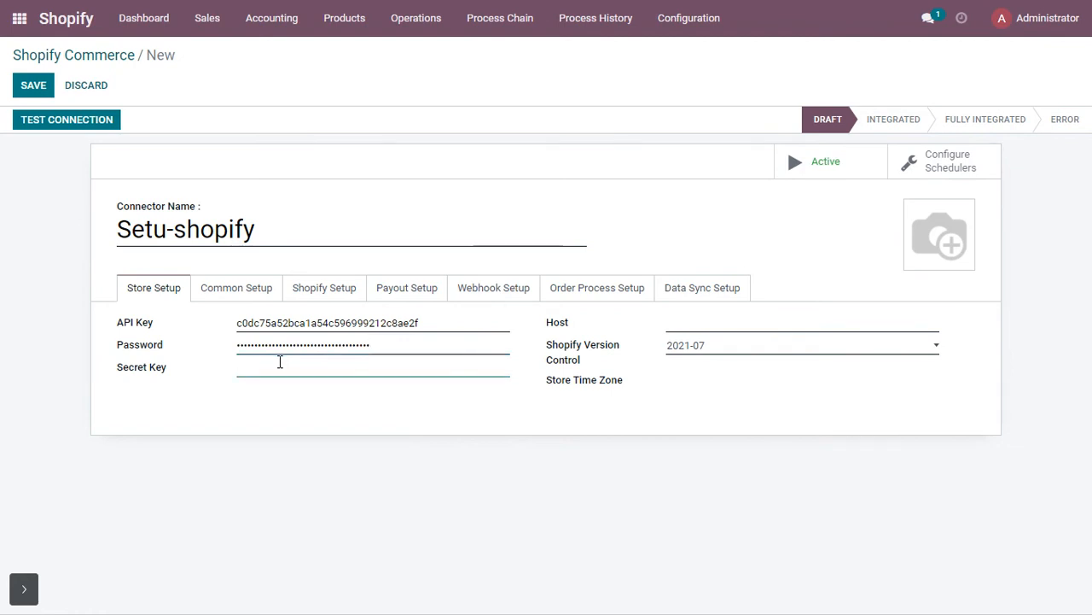
{"action": "key", "text": "alt+Tab"}
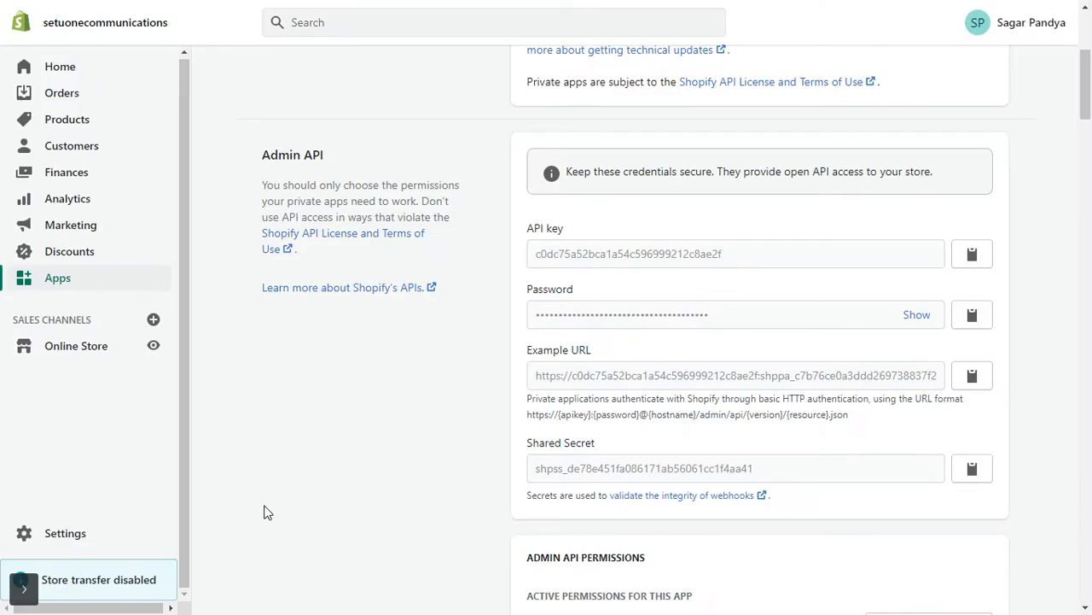
{"action": "left_click", "coordinate": [971, 468]}
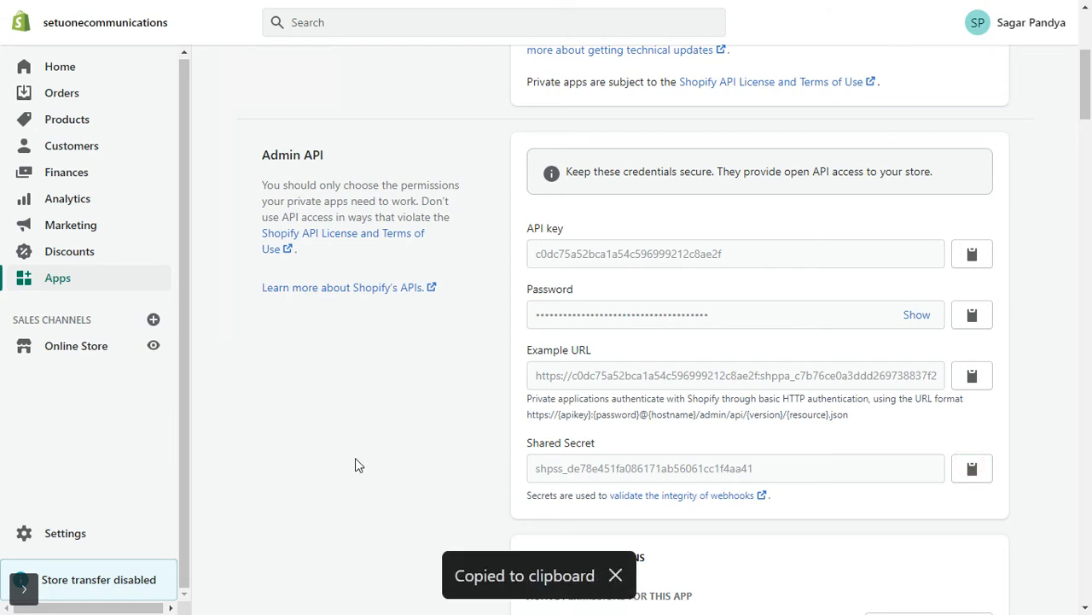
{"action": "key", "text": "alt+Tab"}
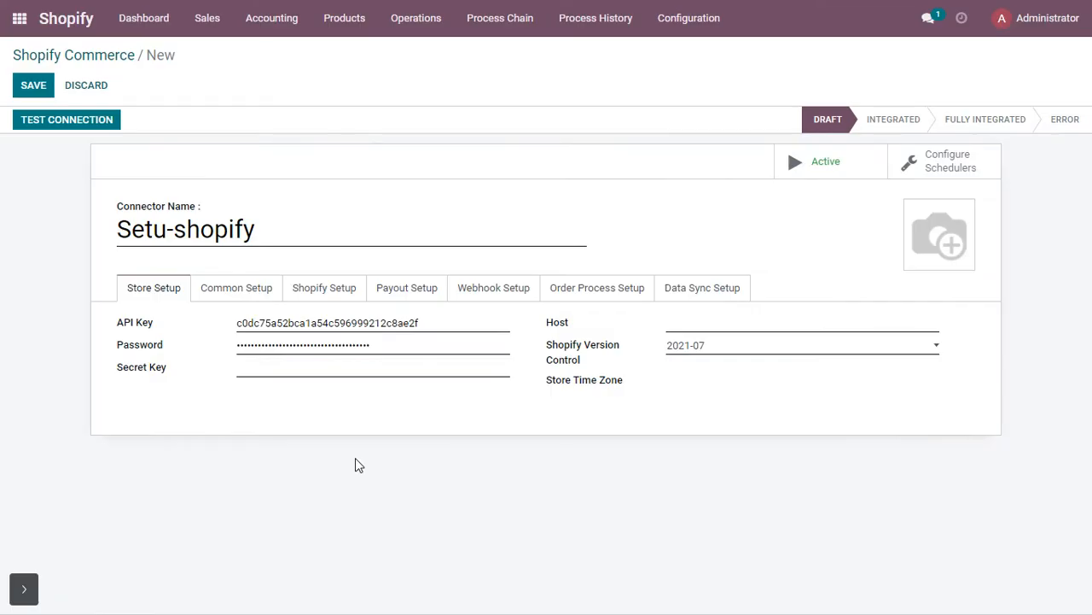
{"action": "left_click", "coordinate": [330, 366]}
{"action": "key", "text": "ctrl+v"}
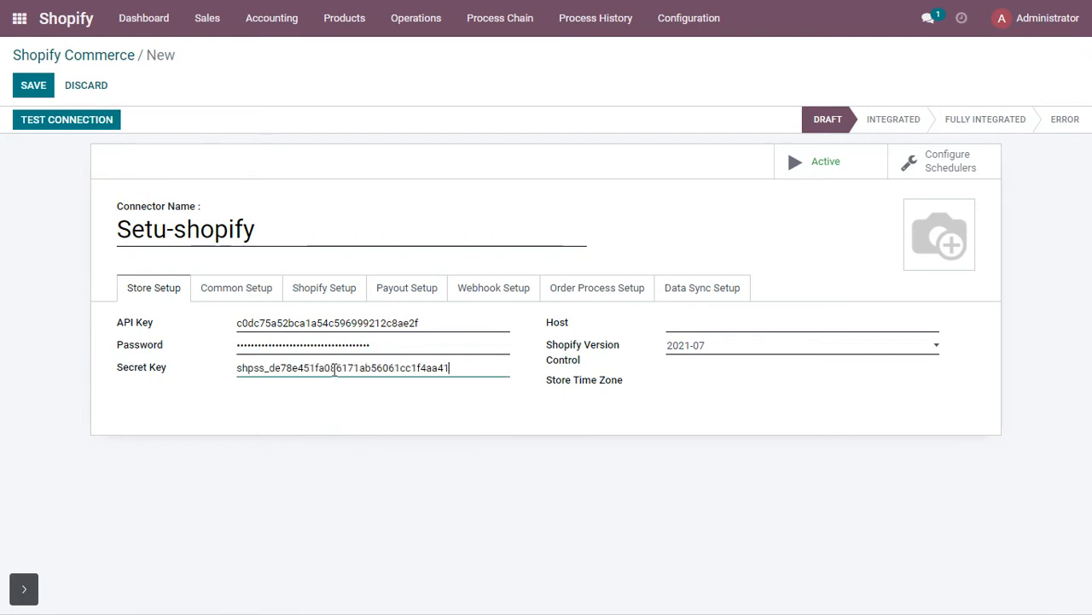
{"action": "left_click", "coordinate": [455, 526]}
Copy the store's myshopify.com link address from the Shopify settings into the Odoo connector's Host field, and save the connector.
{"action": "key", "text": "alt+Tab"}
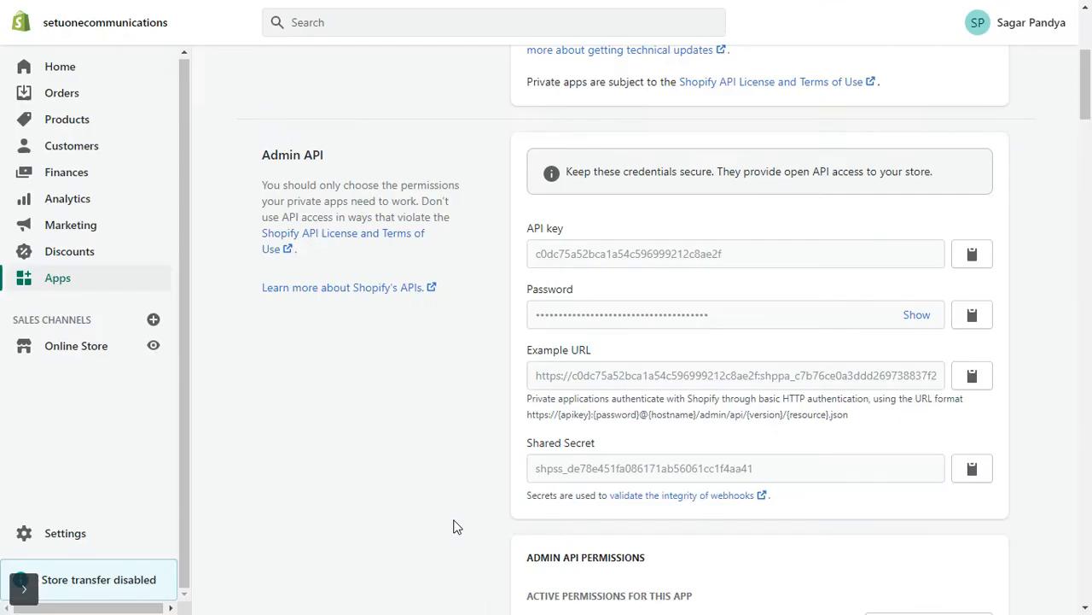
{"action": "scroll", "coordinate": [47, 554], "scroll_direction": "down", "scroll_amount": 3}
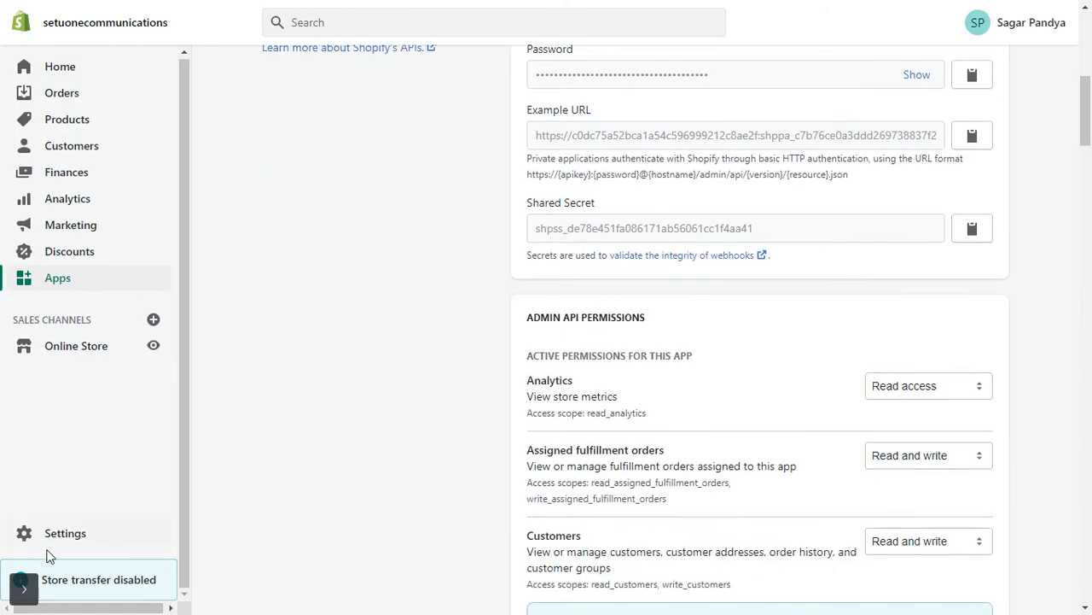
{"action": "left_click", "coordinate": [51, 538]}
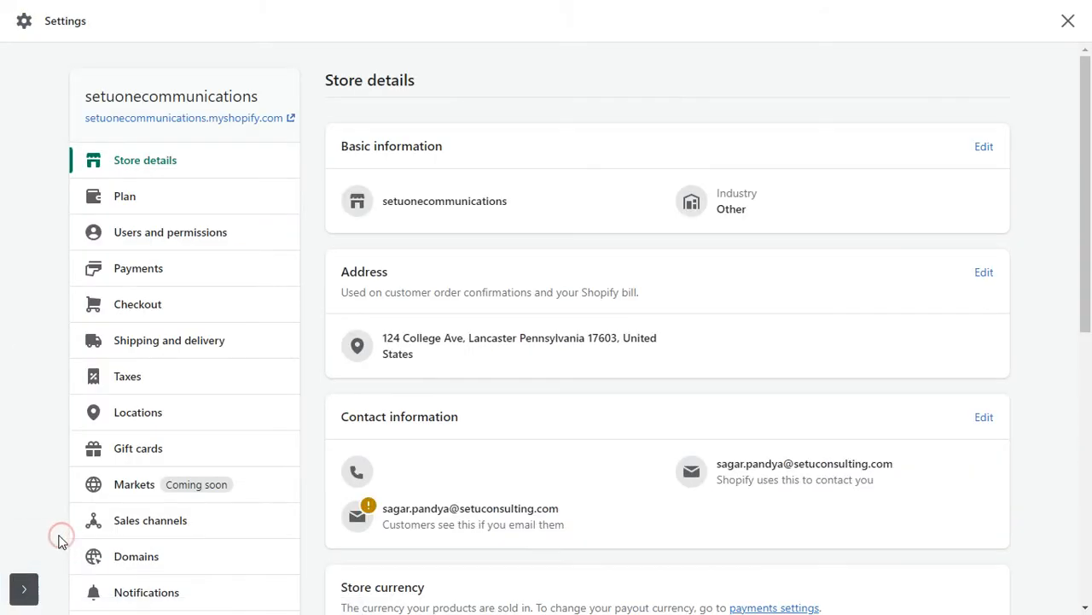
{"action": "right_click", "coordinate": [127, 117]}
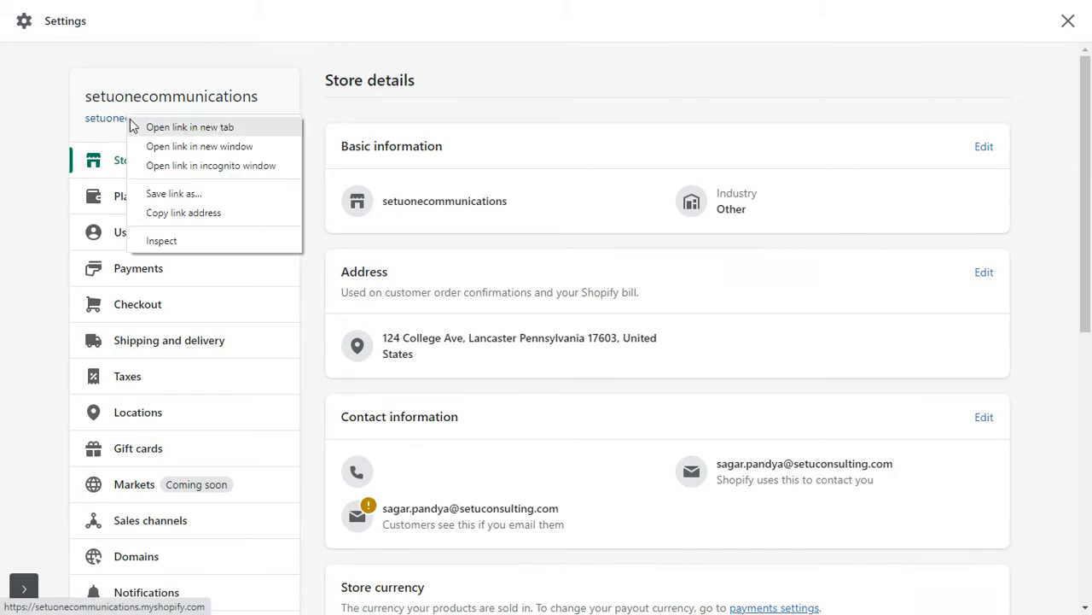
{"action": "left_click", "coordinate": [158, 213]}
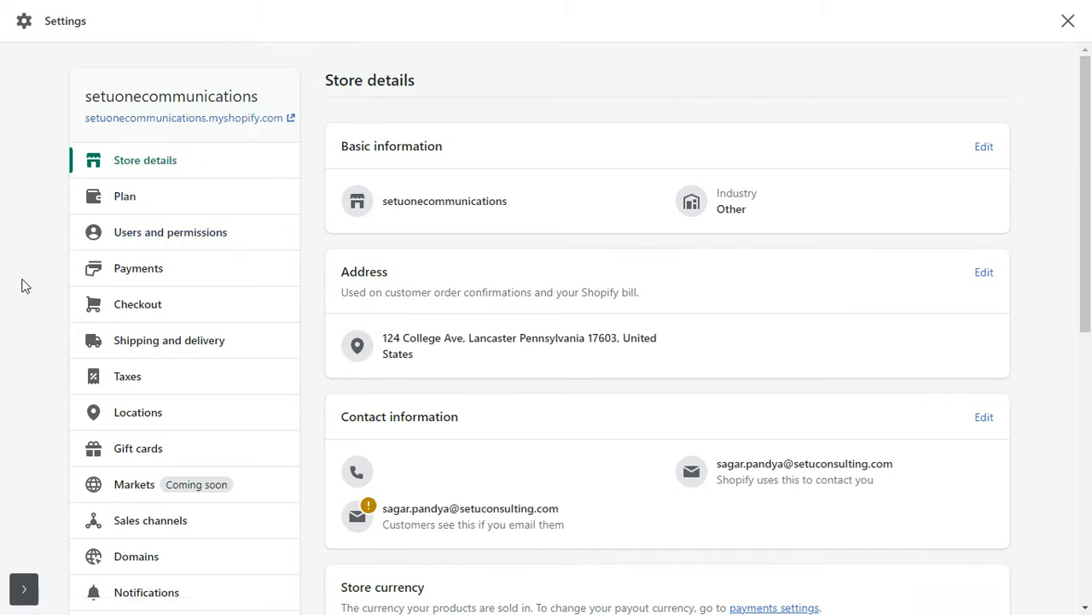
{"action": "key", "text": "ctrl+Tab"}
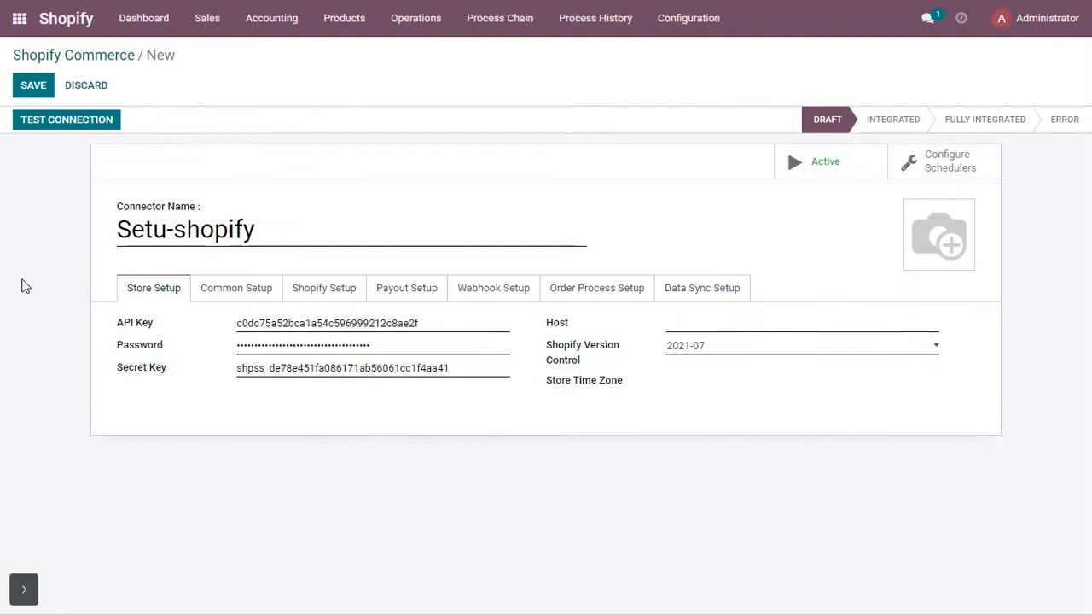
{"action": "left_click", "coordinate": [685, 324]}
{"action": "key", "text": "ctrl+v"}
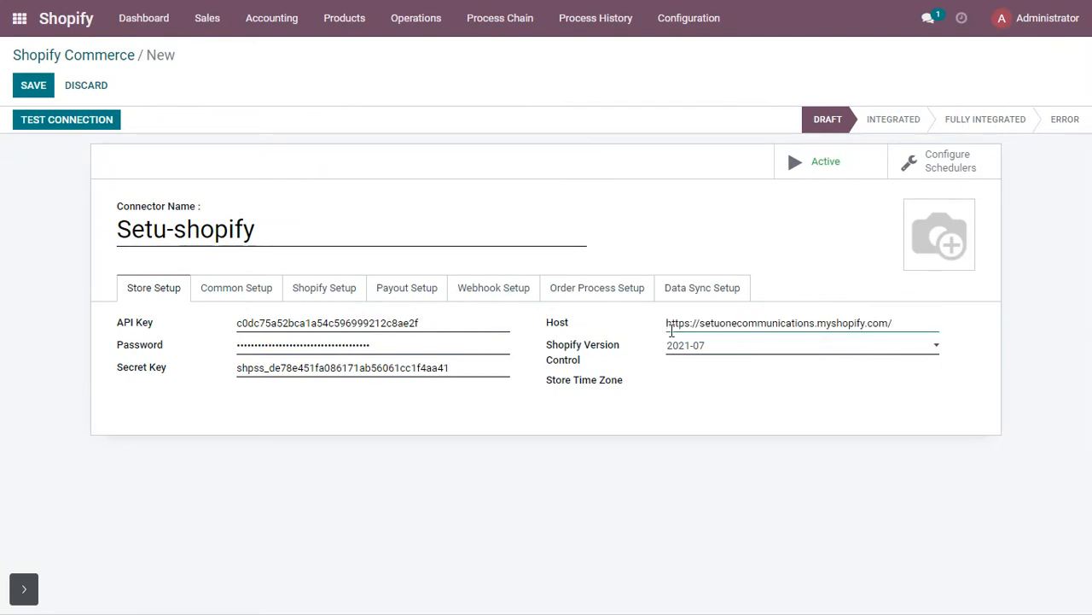
{"action": "left_click", "coordinate": [33, 85]}
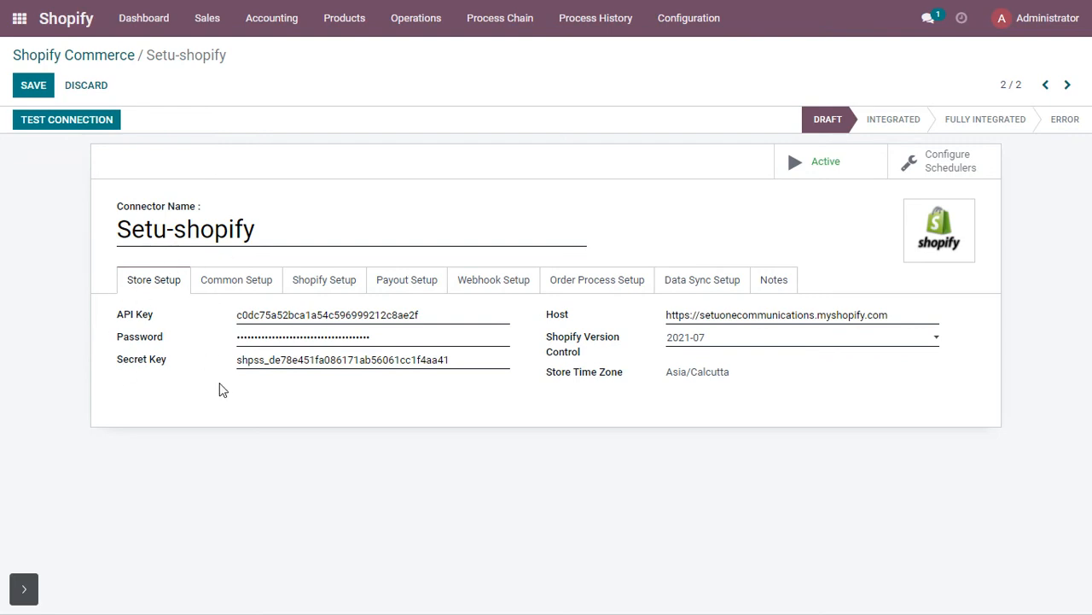
In the Setu-shopify connector's common setup, choose My Company as the company and San Francisco as the order warehouse.
{"action": "left_click", "coordinate": [234, 282]}
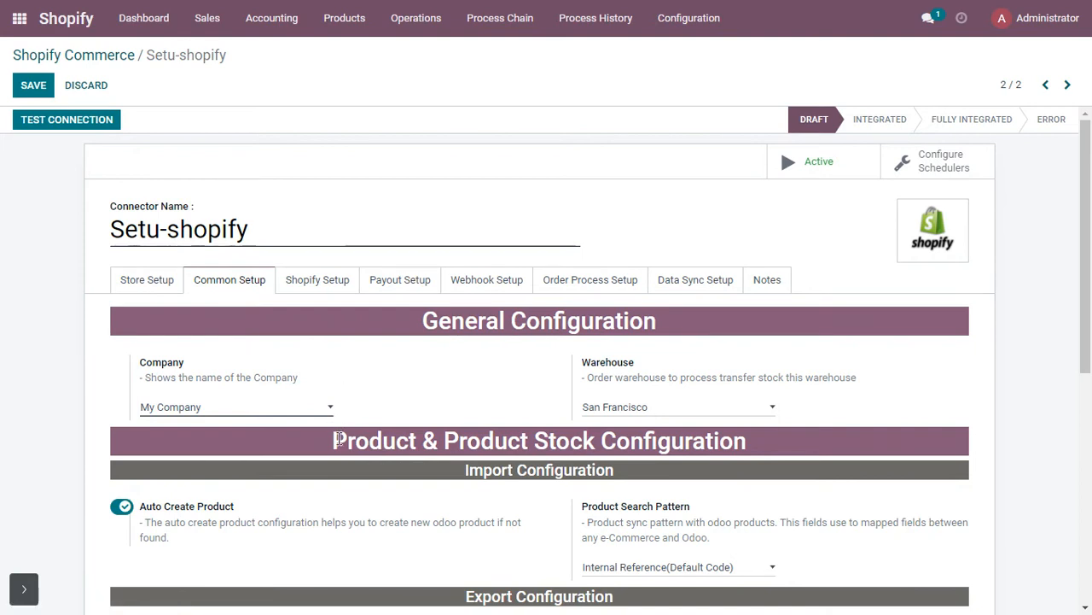
{"action": "scroll", "coordinate": [555, 461], "scroll_direction": "down", "scroll_amount": 3}
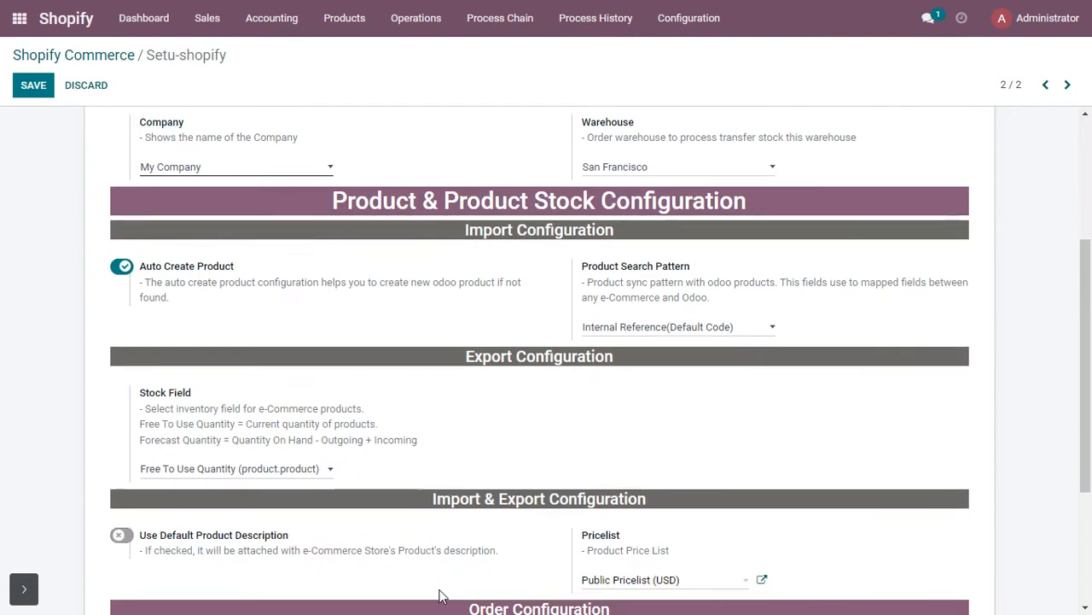
{"action": "scroll", "coordinate": [444, 512], "scroll_direction": "down", "scroll_amount": 3}
{"action": "scroll", "coordinate": [402, 411], "scroll_direction": "up", "scroll_amount": 10}
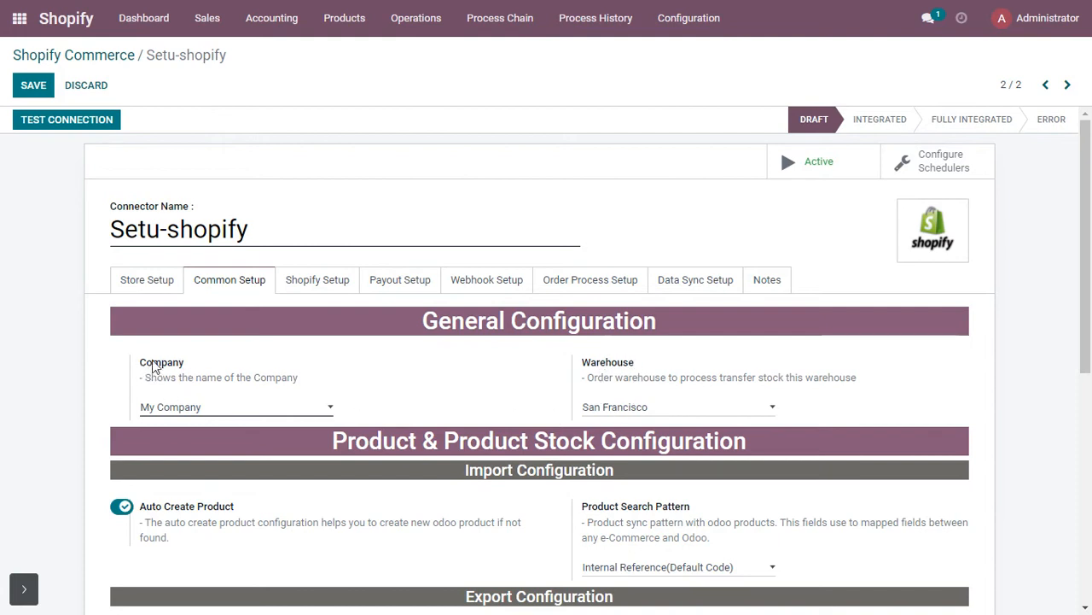
{"action": "scroll", "coordinate": [179, 379], "scroll_direction": "down", "scroll_amount": 2}
{"action": "left_click", "coordinate": [175, 247]}
{"action": "left_click", "coordinate": [179, 264]}
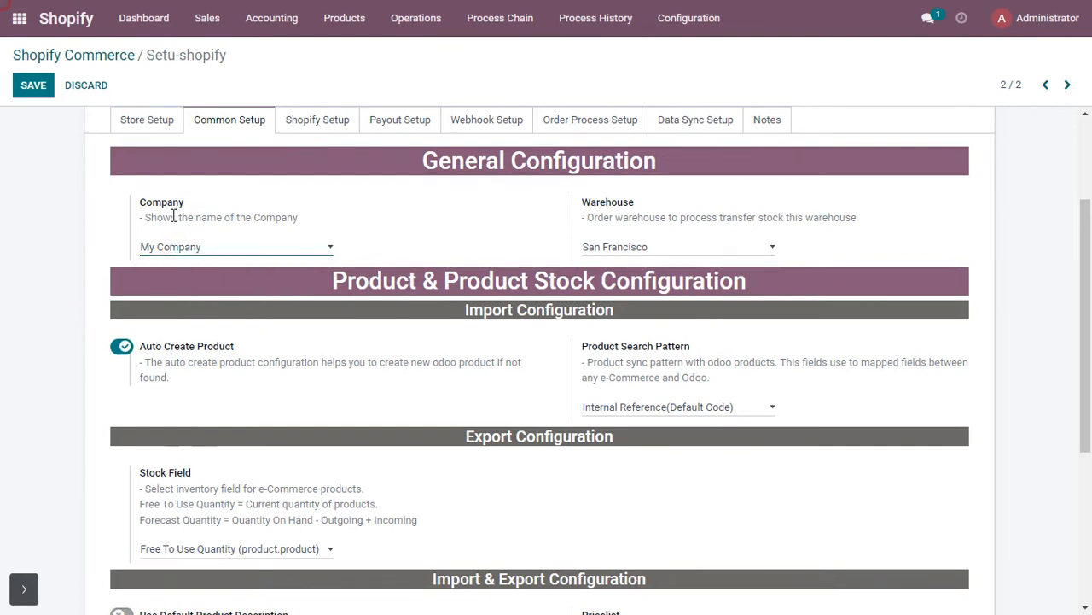
{"action": "left_click", "coordinate": [618, 247]}
{"action": "left_click", "coordinate": [620, 277]}
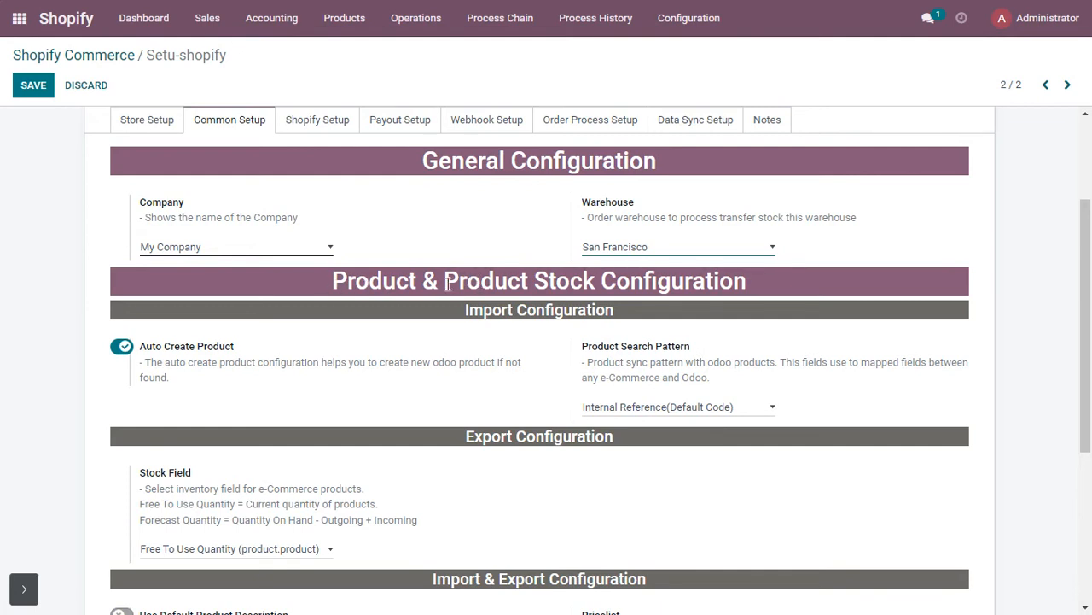
Set the Product Search Pattern in the import configuration to Internal Reference(Default Code).
{"action": "scroll", "coordinate": [469, 312], "scroll_direction": "down", "scroll_amount": 2}
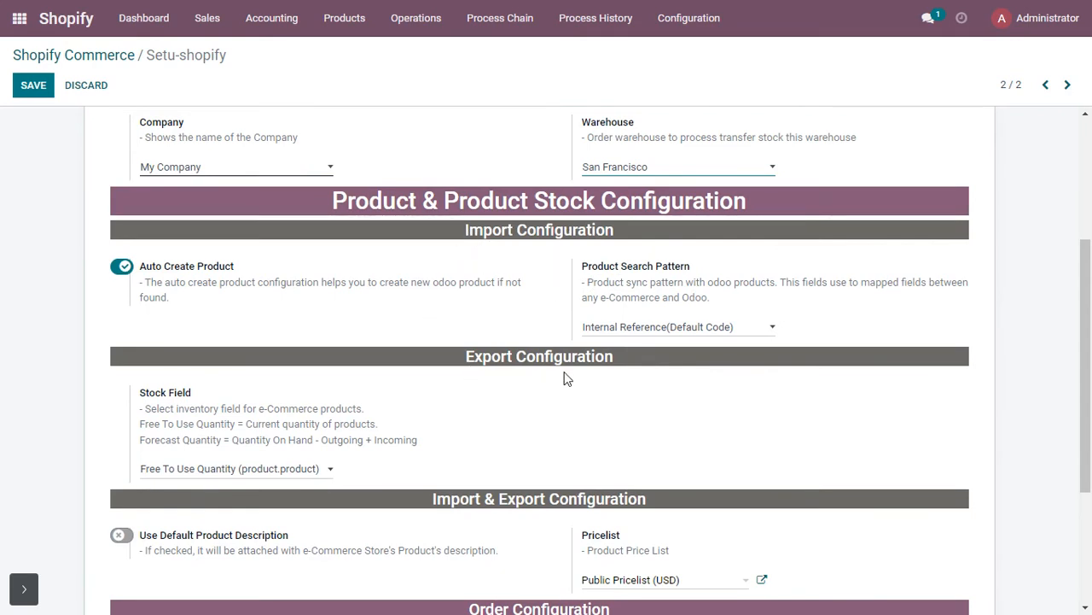
{"action": "scroll", "coordinate": [437, 530], "scroll_direction": "down", "scroll_amount": 2}
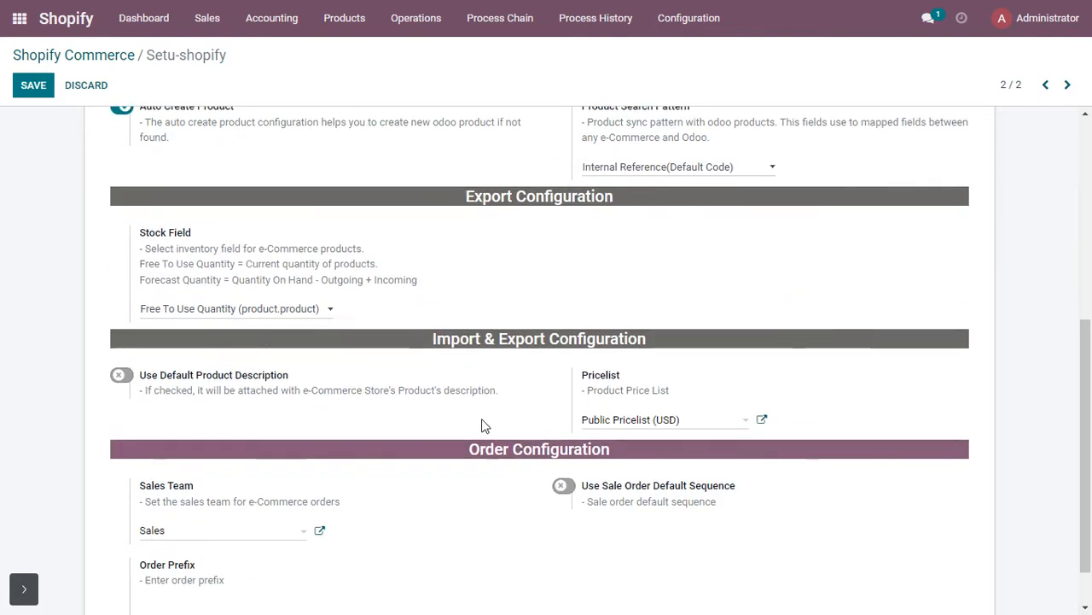
{"action": "scroll", "coordinate": [487, 373], "scroll_direction": "up", "scroll_amount": 2}
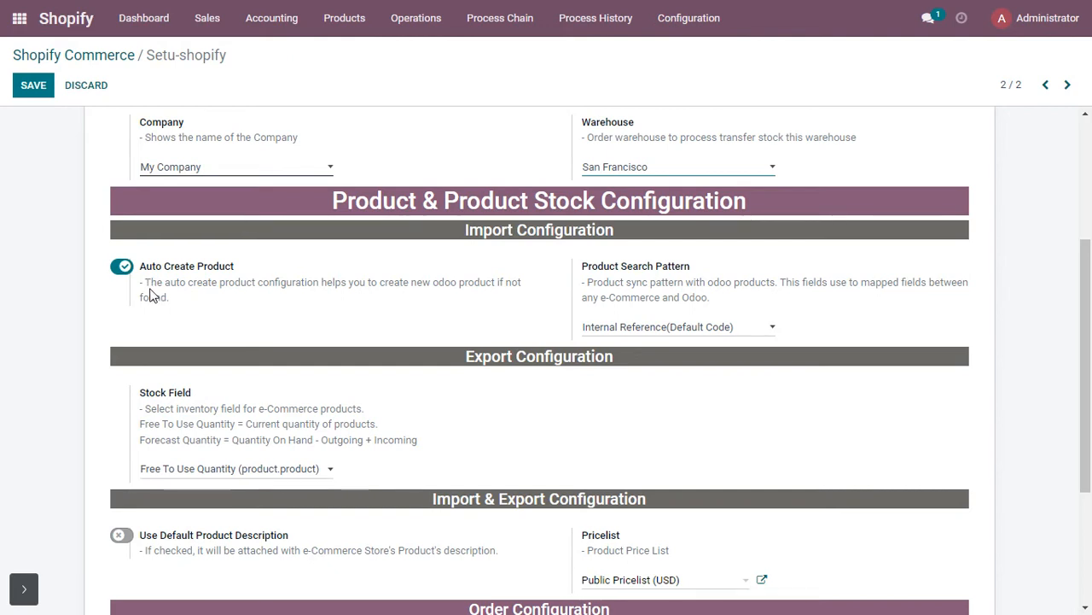
{"action": "scroll", "coordinate": [461, 269], "scroll_direction": "up", "scroll_amount": 2}
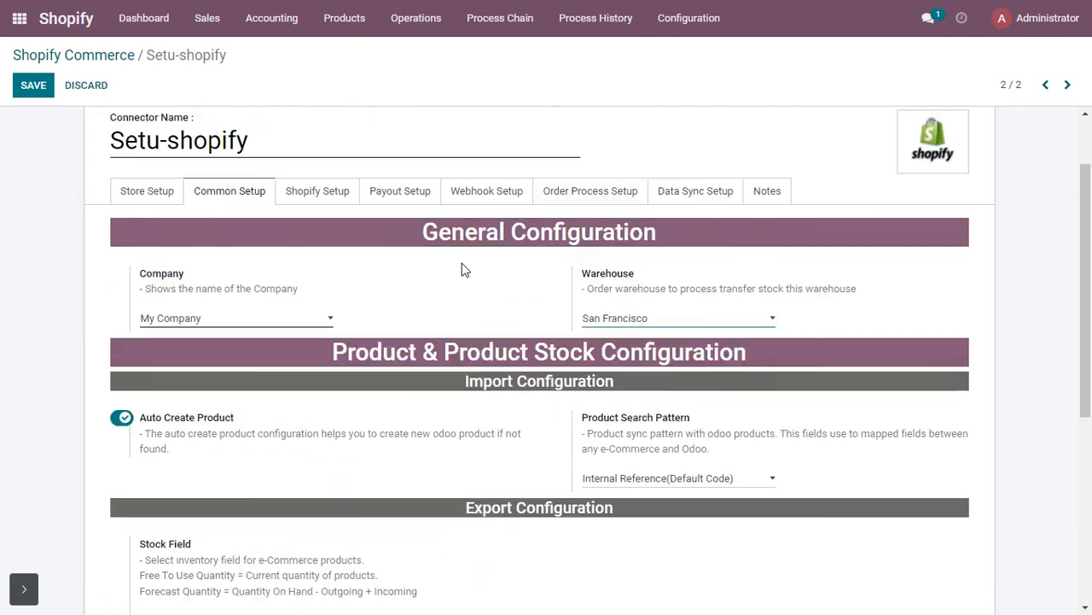
{"action": "scroll", "coordinate": [462, 270], "scroll_direction": "up", "scroll_amount": 2}
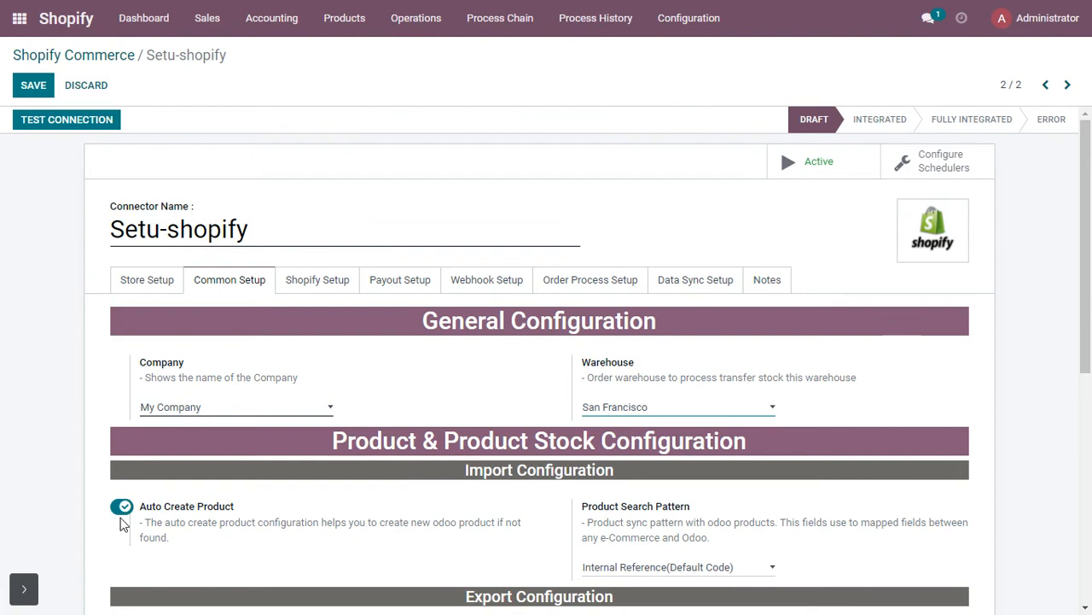
{"action": "scroll", "coordinate": [122, 524], "scroll_direction": "down", "scroll_amount": 1}
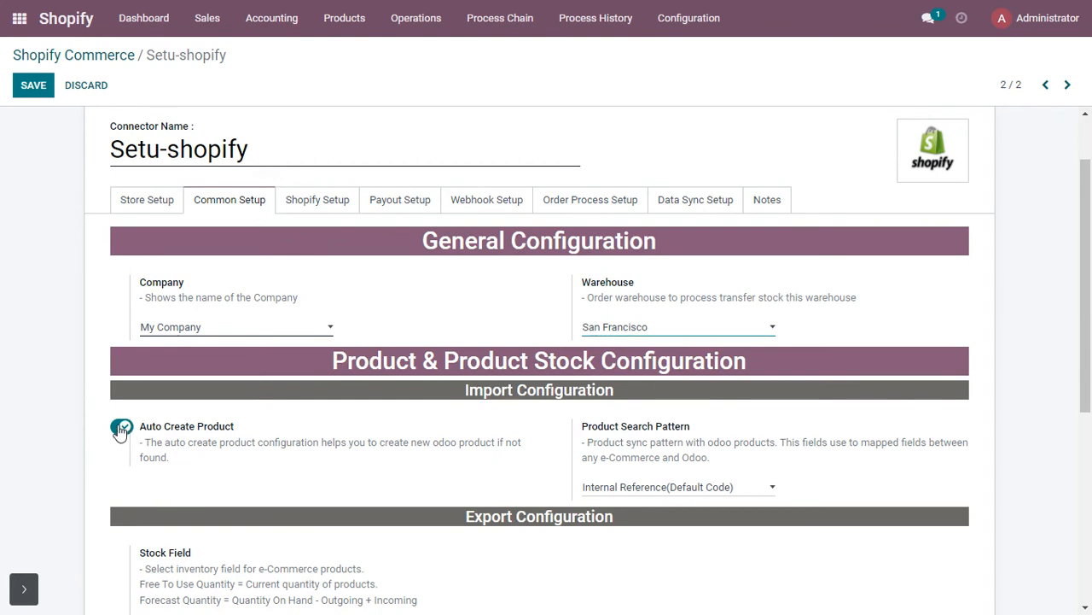
{"action": "scroll", "coordinate": [236, 447], "scroll_direction": "down", "scroll_amount": 2}
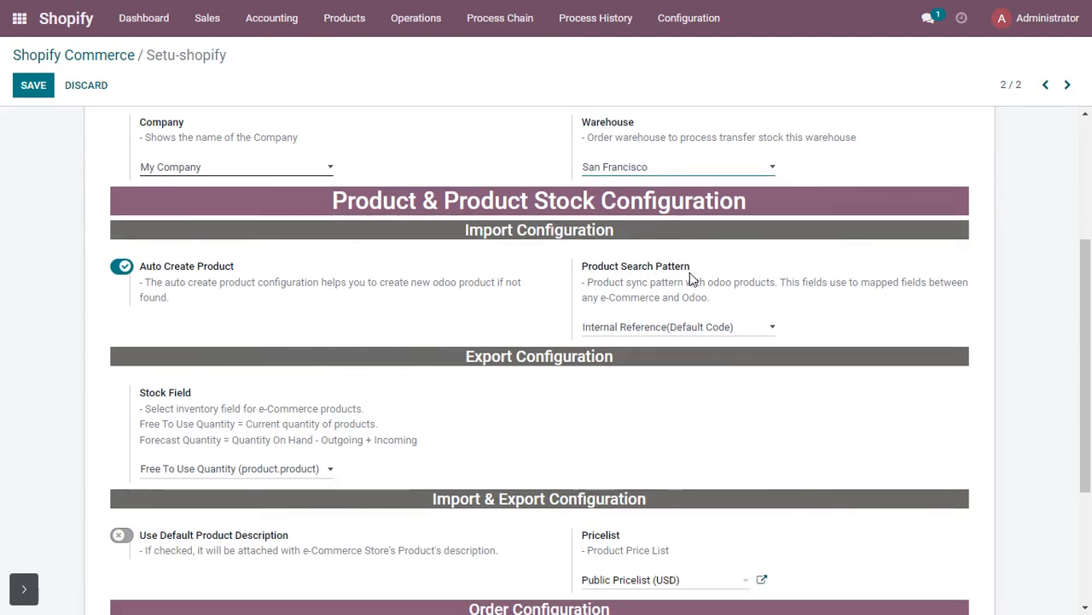
{"action": "left_click", "coordinate": [688, 332]}
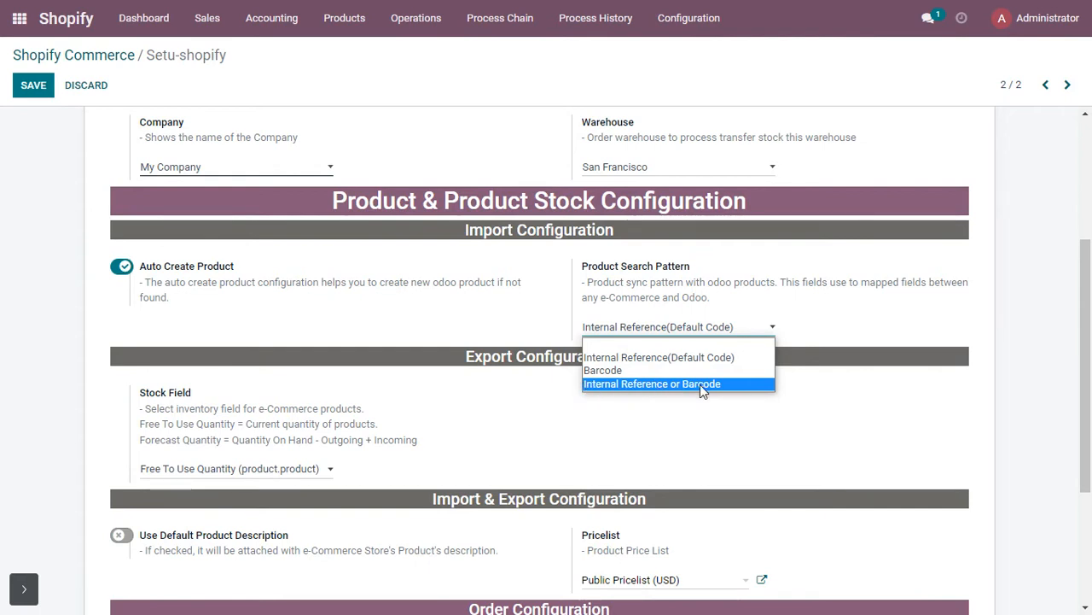
{"action": "left_click", "coordinate": [616, 359]}
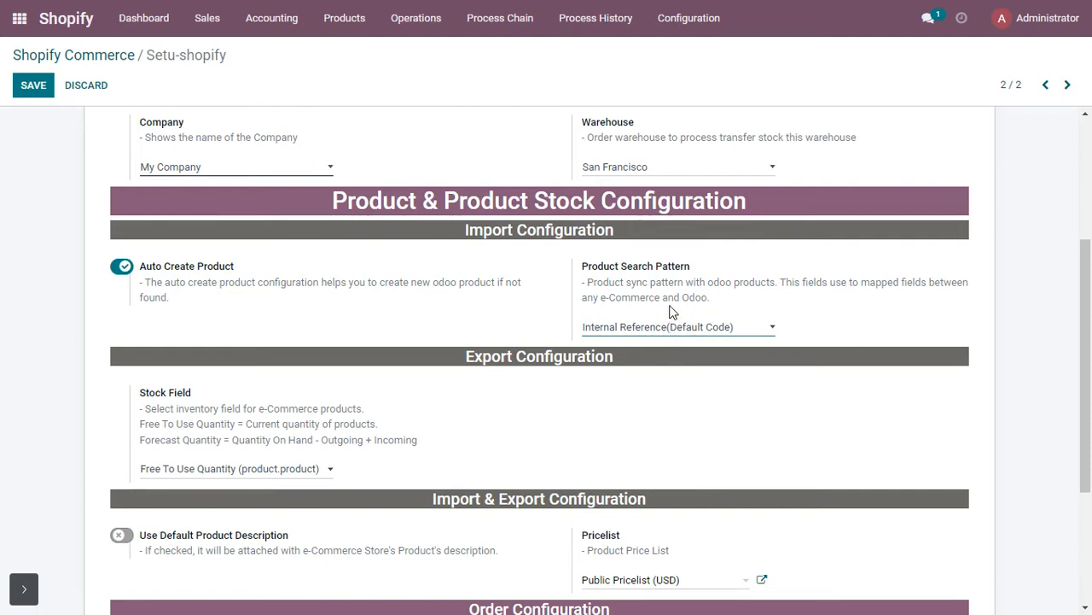
Set the Stock Field in the export configuration to Free To Use Quantity (product.product).
{"action": "scroll", "coordinate": [449, 399], "scroll_direction": "down", "scroll_amount": 1}
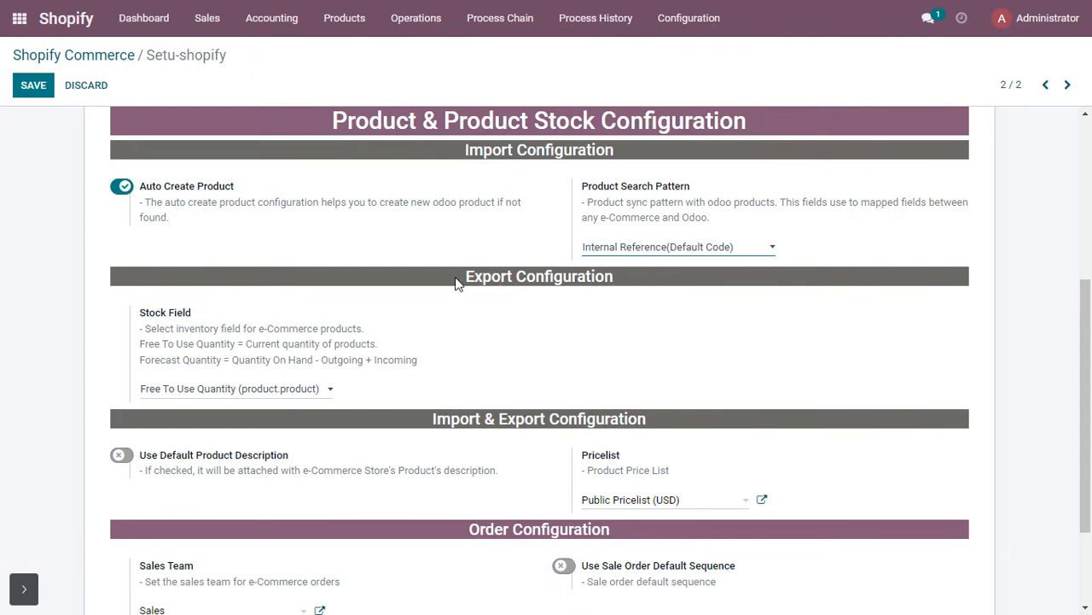
{"action": "scroll", "coordinate": [358, 140], "scroll_direction": "up", "scroll_amount": 1}
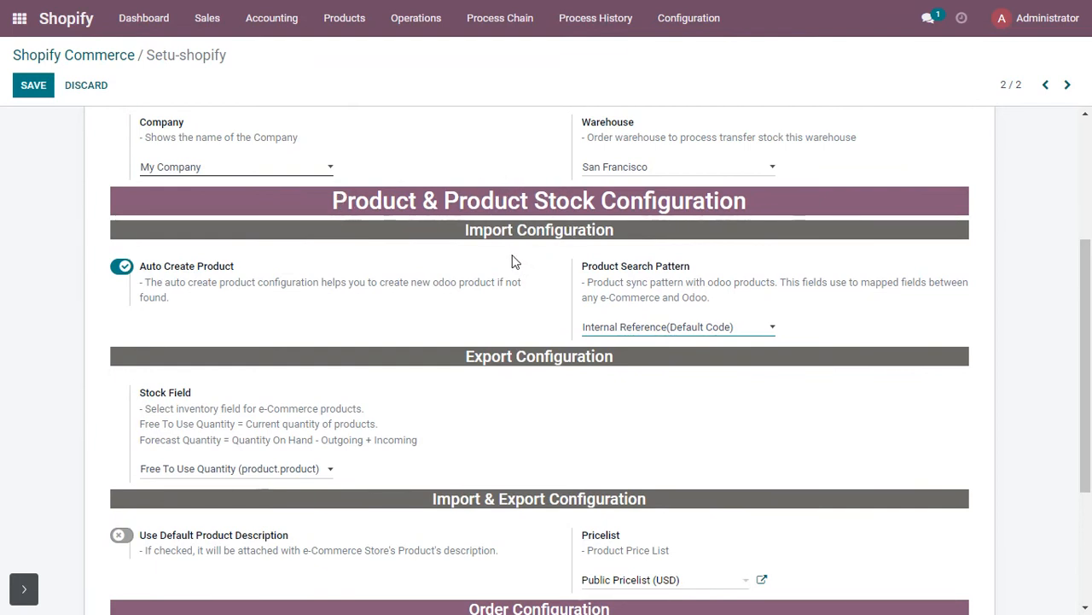
{"action": "scroll", "coordinate": [139, 421], "scroll_direction": "down", "scroll_amount": 2}
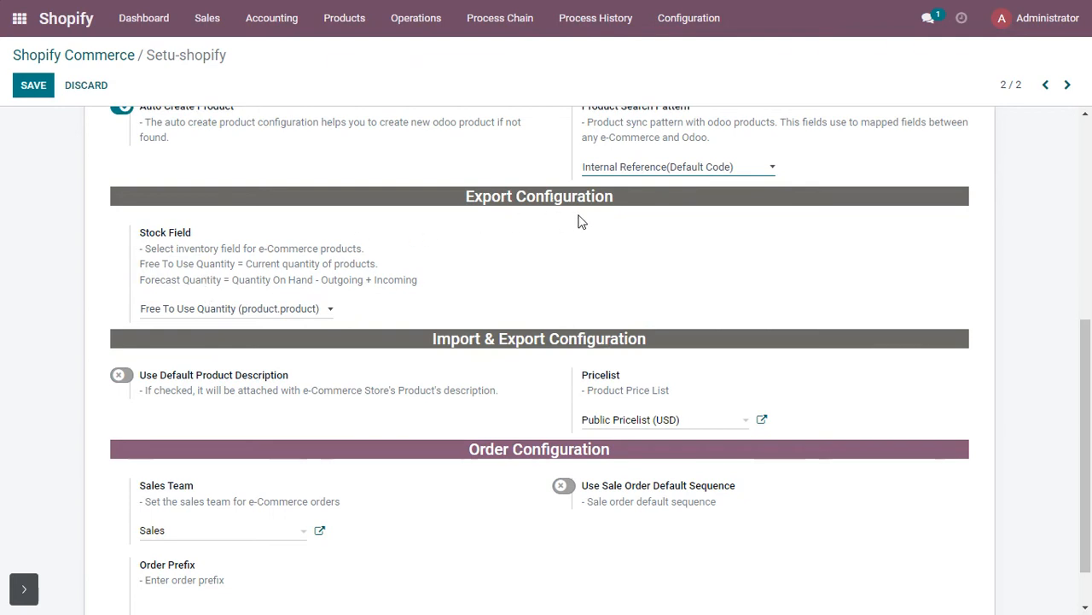
{"action": "scroll", "coordinate": [507, 333], "scroll_direction": "up", "scroll_amount": 2}
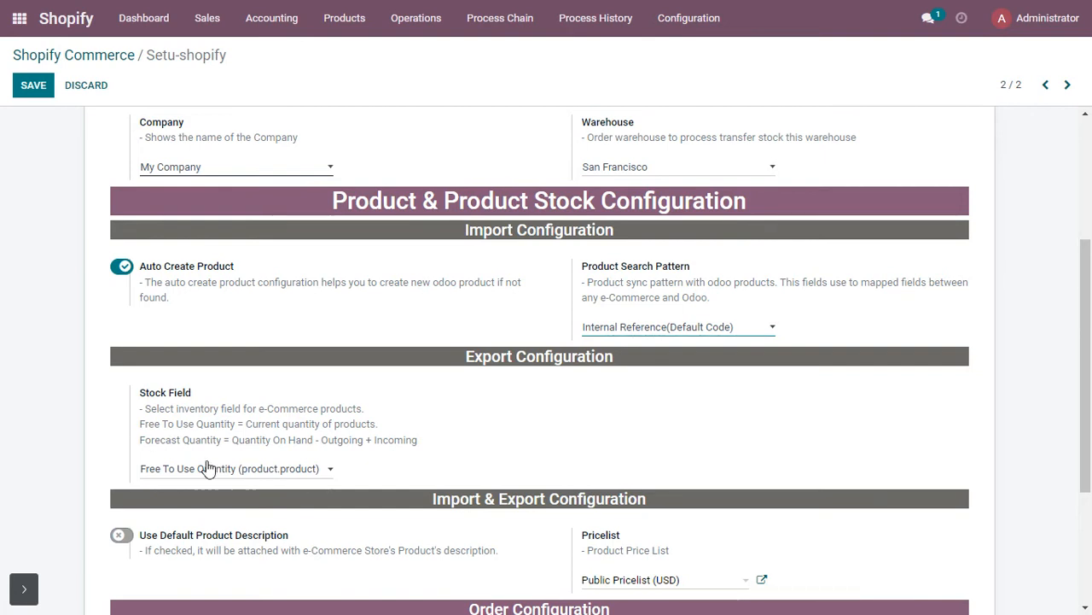
{"action": "scroll", "coordinate": [205, 465], "scroll_direction": "down", "scroll_amount": 1}
{"action": "left_click", "coordinate": [198, 394]}
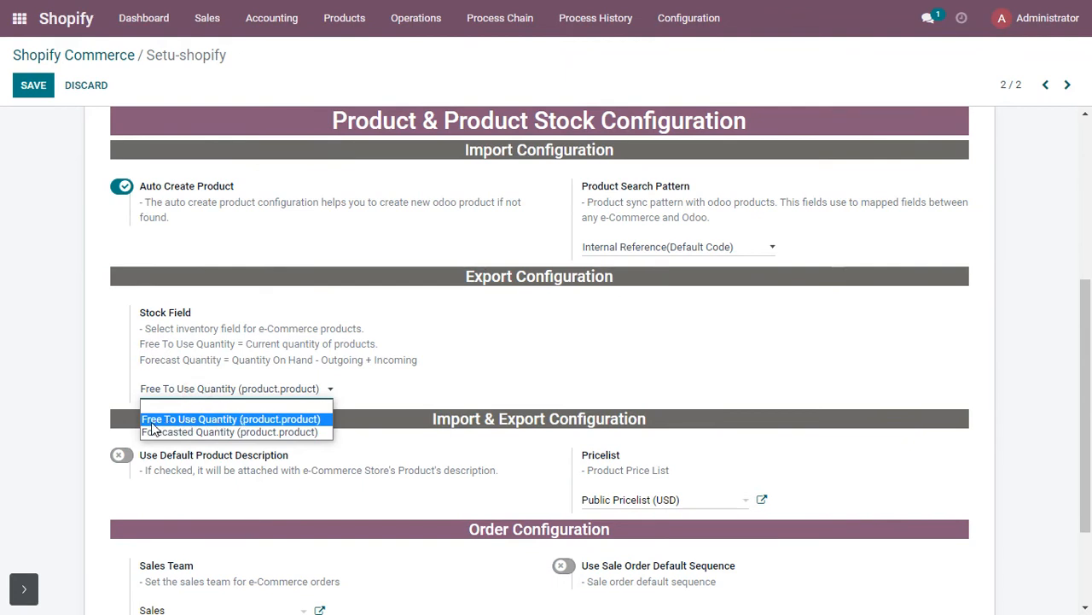
{"action": "left_click", "coordinate": [219, 420]}
{"action": "left_click", "coordinate": [191, 391]}
{"action": "left_click", "coordinate": [154, 419]}
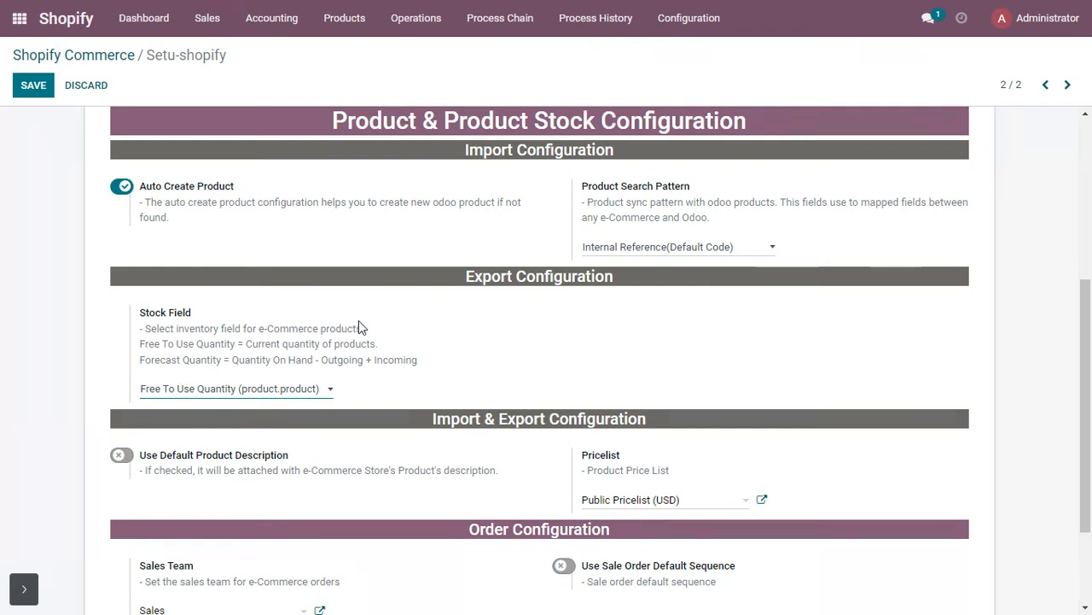
Enable Use Default Product Description and choose Public Pricelist (USD) as the product pricelist.
{"action": "scroll", "coordinate": [362, 327], "scroll_direction": "down", "scroll_amount": 3}
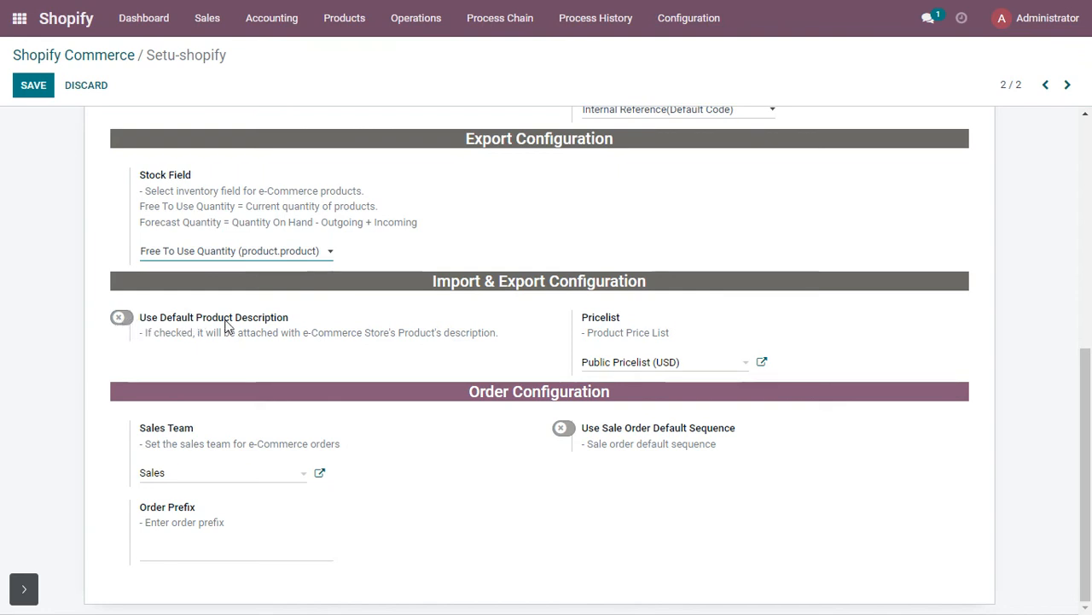
{"action": "left_click", "coordinate": [134, 317]}
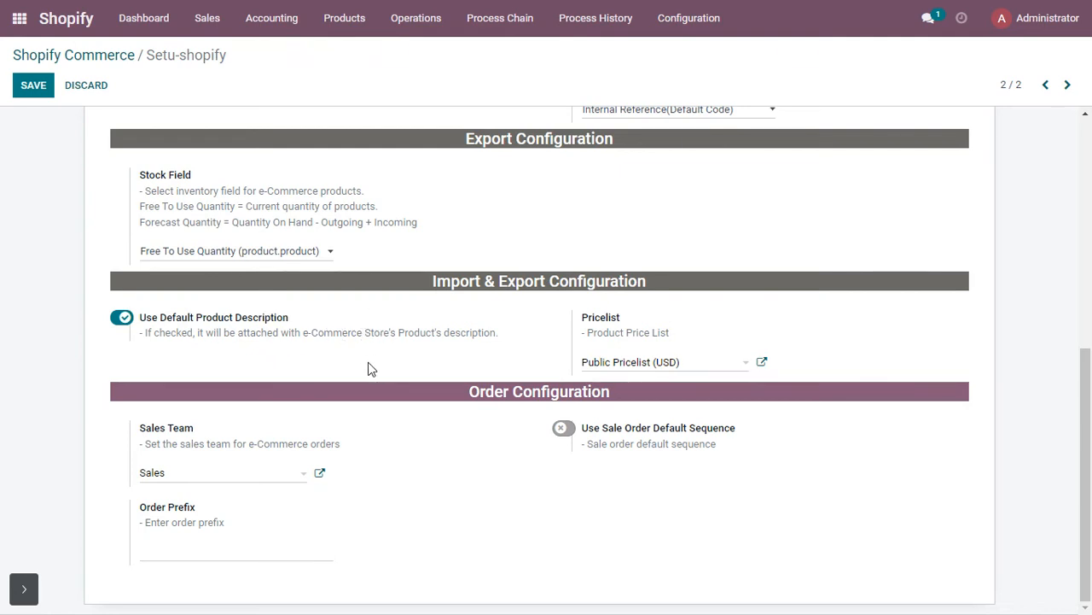
{"action": "left_click", "coordinate": [613, 366]}
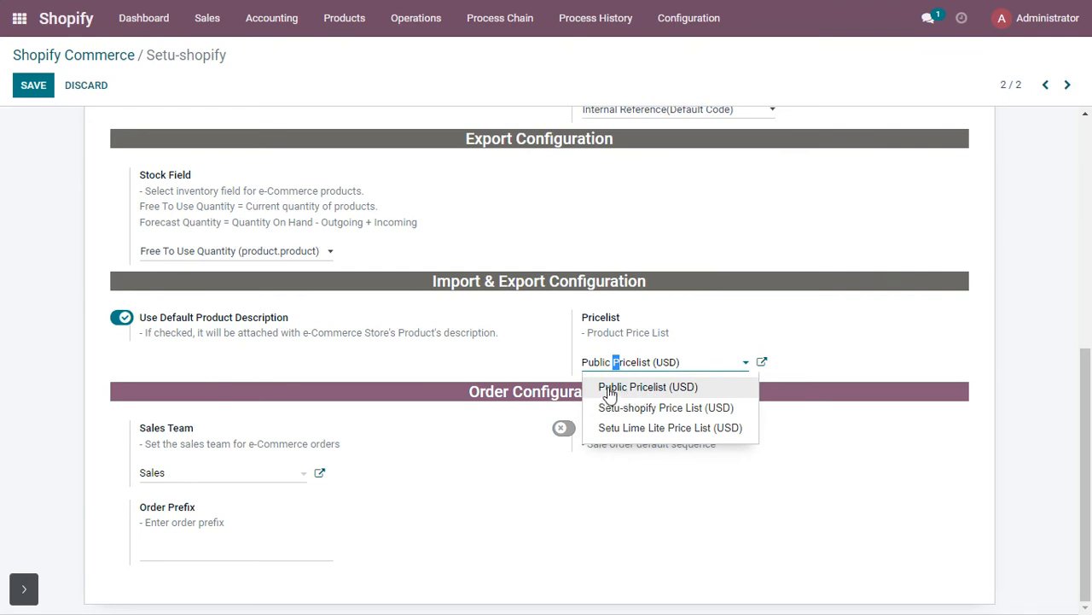
{"action": "left_click", "coordinate": [608, 389]}
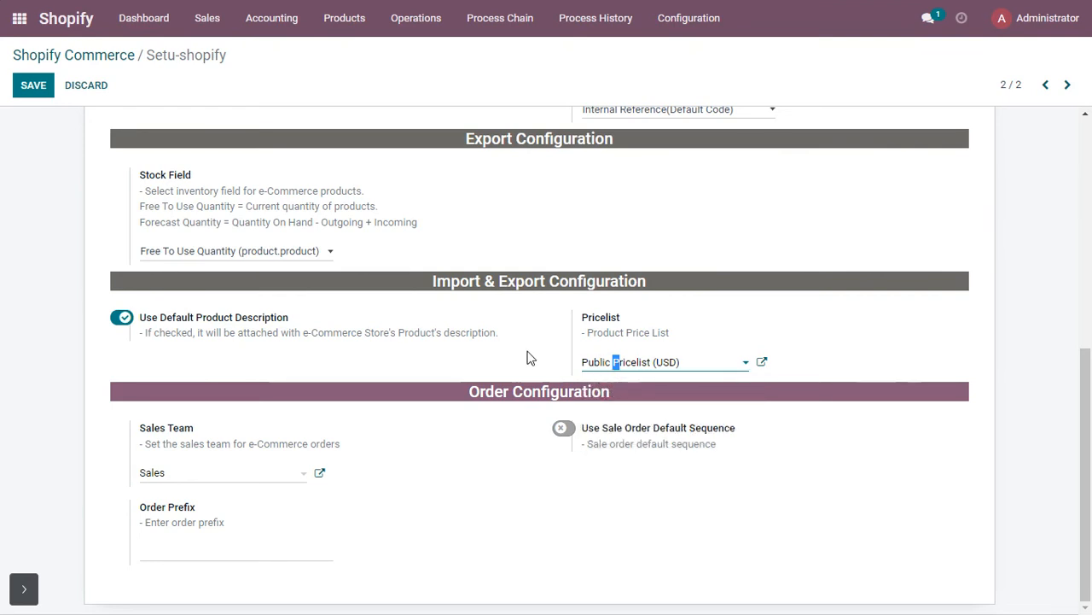
{"action": "scroll", "coordinate": [512, 360], "scroll_direction": "up", "scroll_amount": 3}
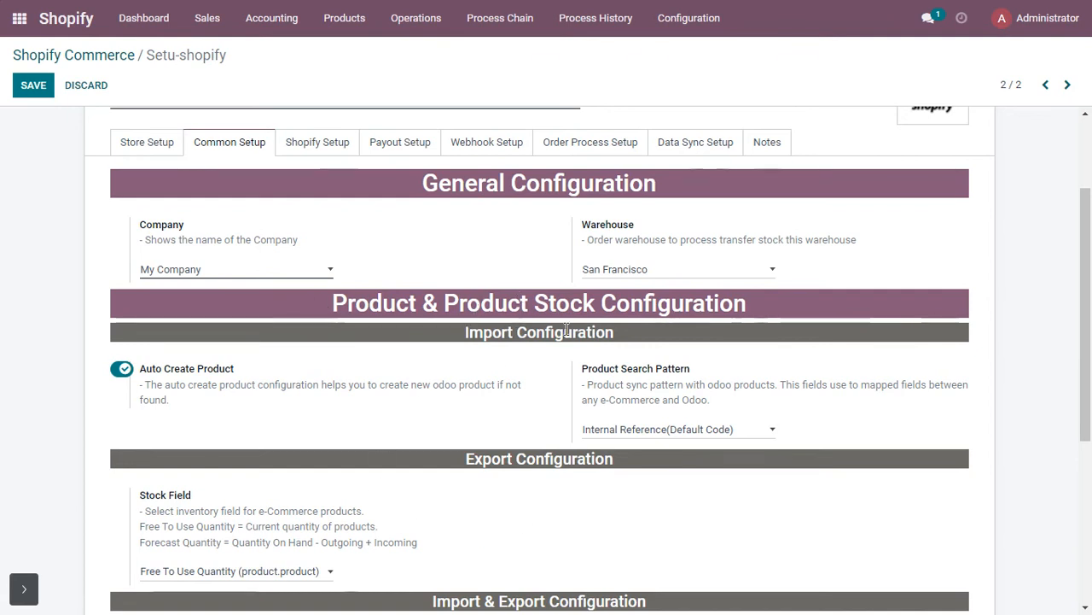
{"action": "scroll", "coordinate": [524, 380], "scroll_direction": "down", "scroll_amount": 3}
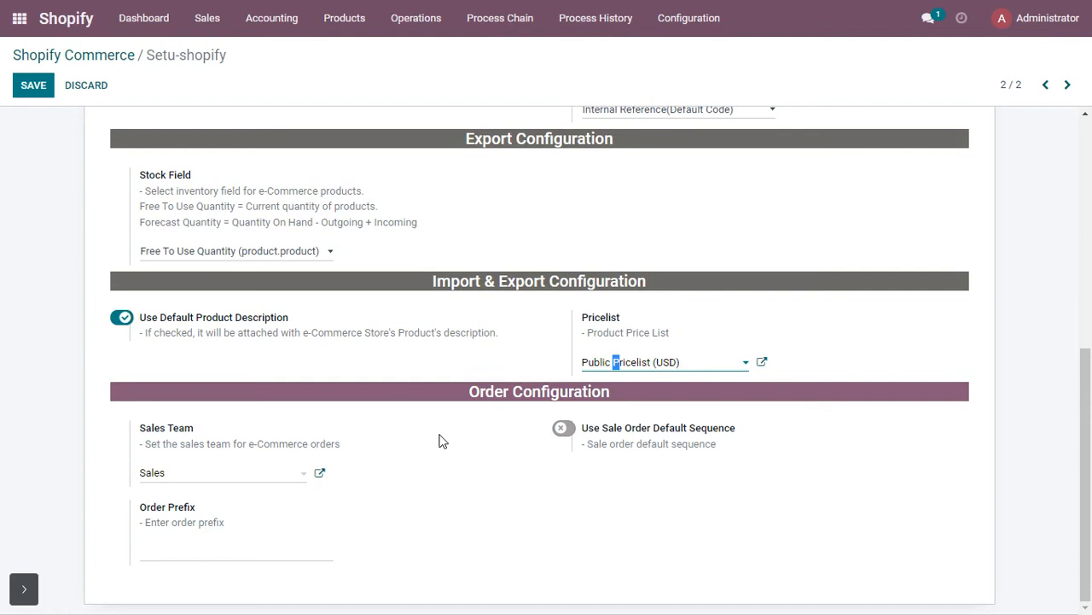
Choose Sales as the sales team for e-commerce orders in the order configuration.
{"action": "left_click", "coordinate": [436, 466]}
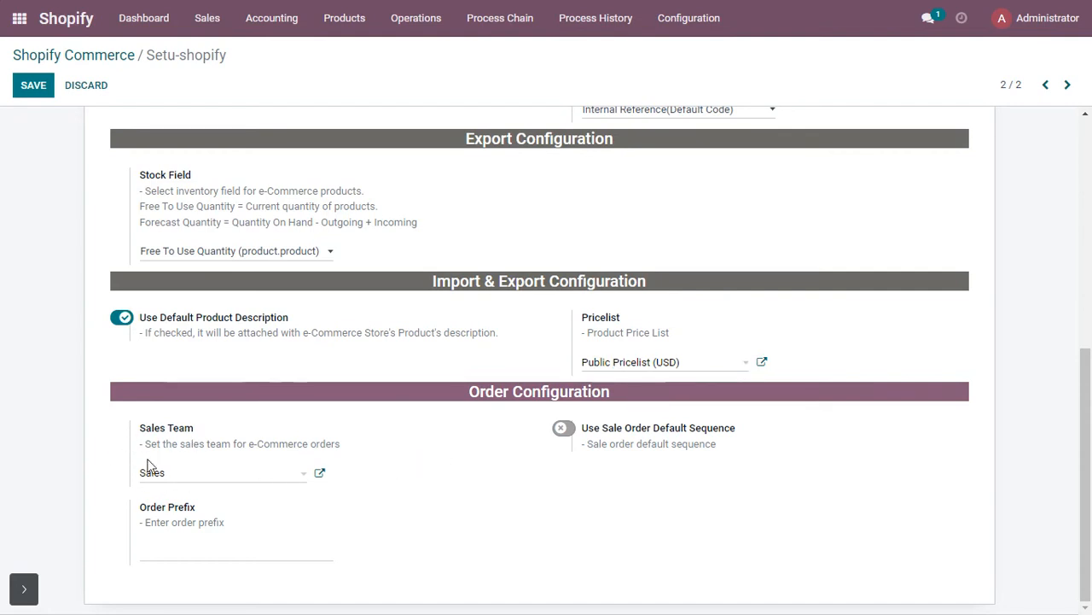
{"action": "left_click", "coordinate": [184, 476]}
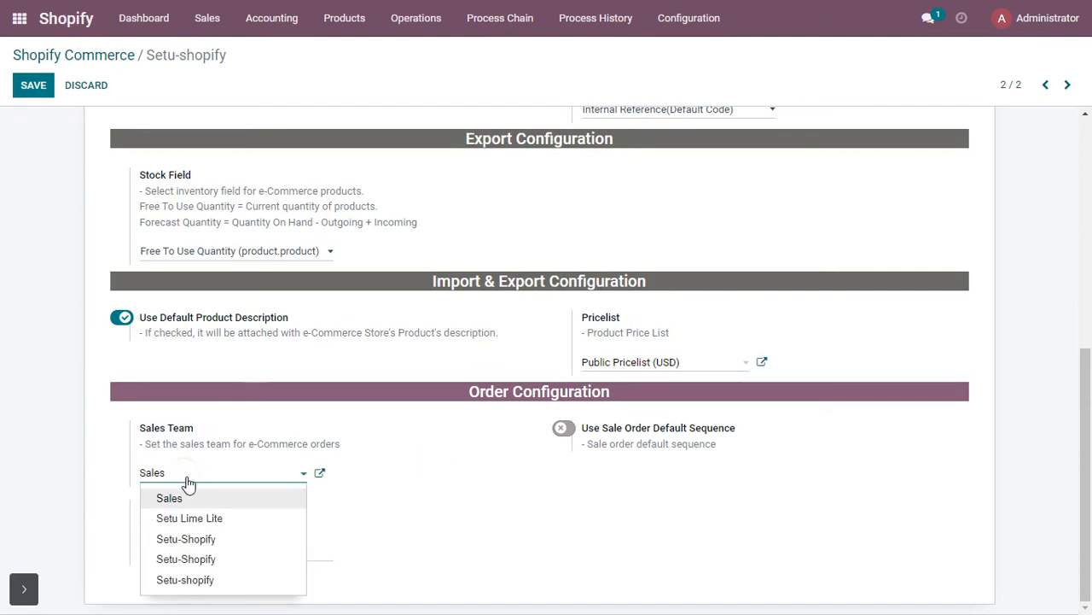
{"action": "left_click", "coordinate": [178, 499]}
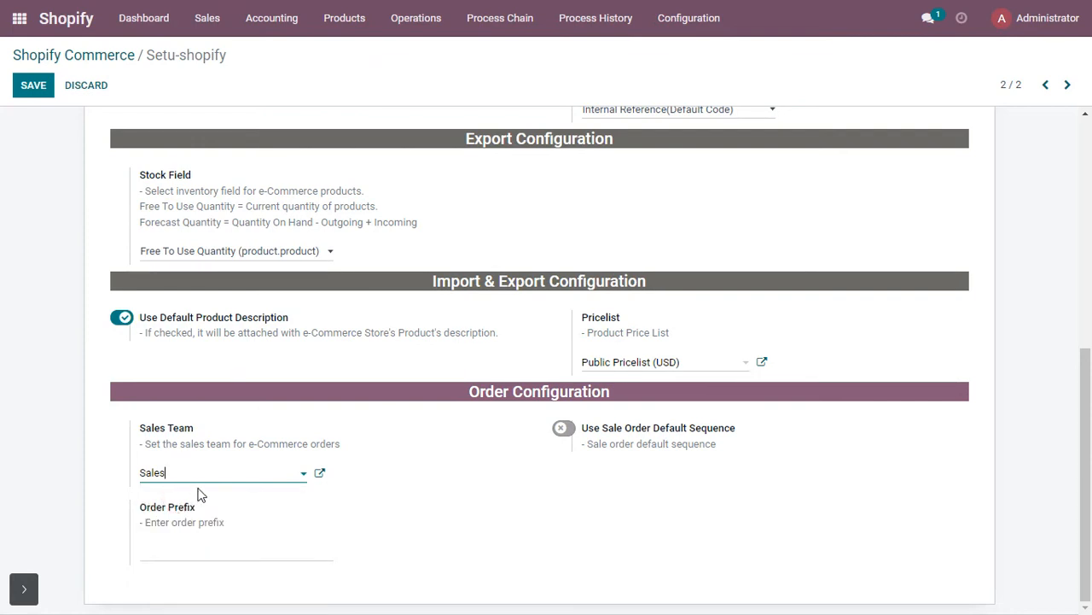
Turn on Use Sale Order Default Sequence in the order configuration instead of entering an order prefix.
{"action": "left_click", "coordinate": [565, 427]}
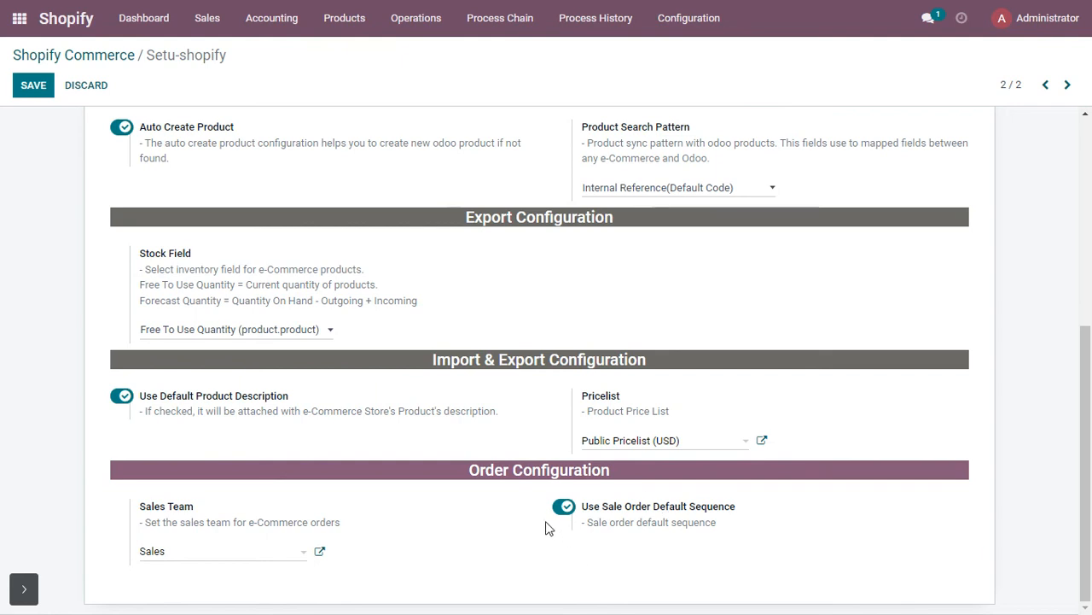
{"action": "left_click", "coordinate": [562, 507]}
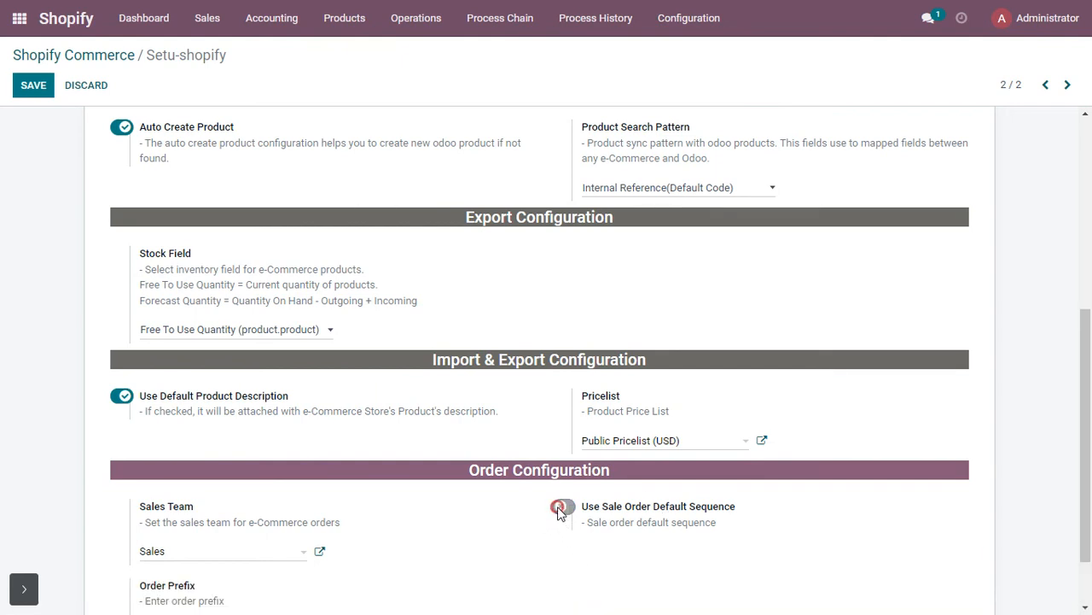
{"action": "scroll", "coordinate": [487, 513], "scroll_direction": "down", "scroll_amount": 1}
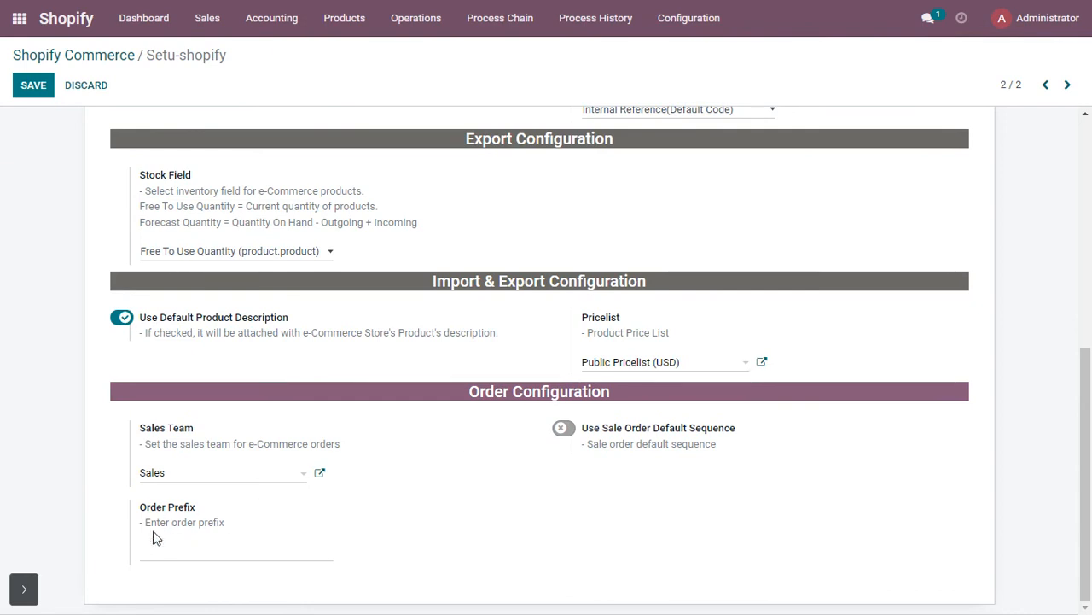
{"action": "left_click", "coordinate": [171, 554]}
{"action": "left_click", "coordinate": [563, 427]}
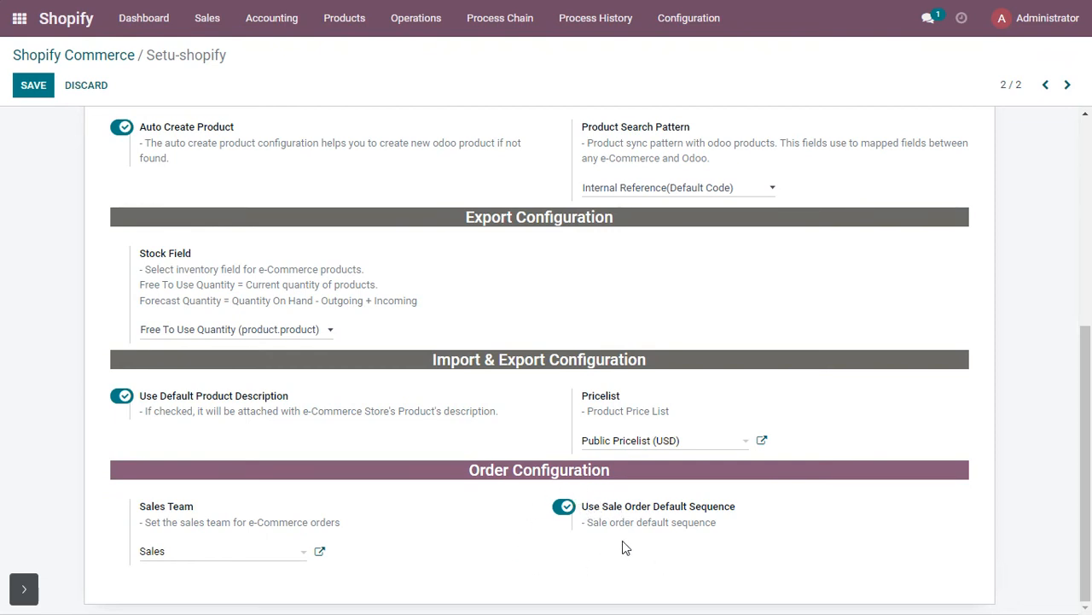
{"action": "scroll", "coordinate": [542, 543], "scroll_direction": "up", "scroll_amount": 5}
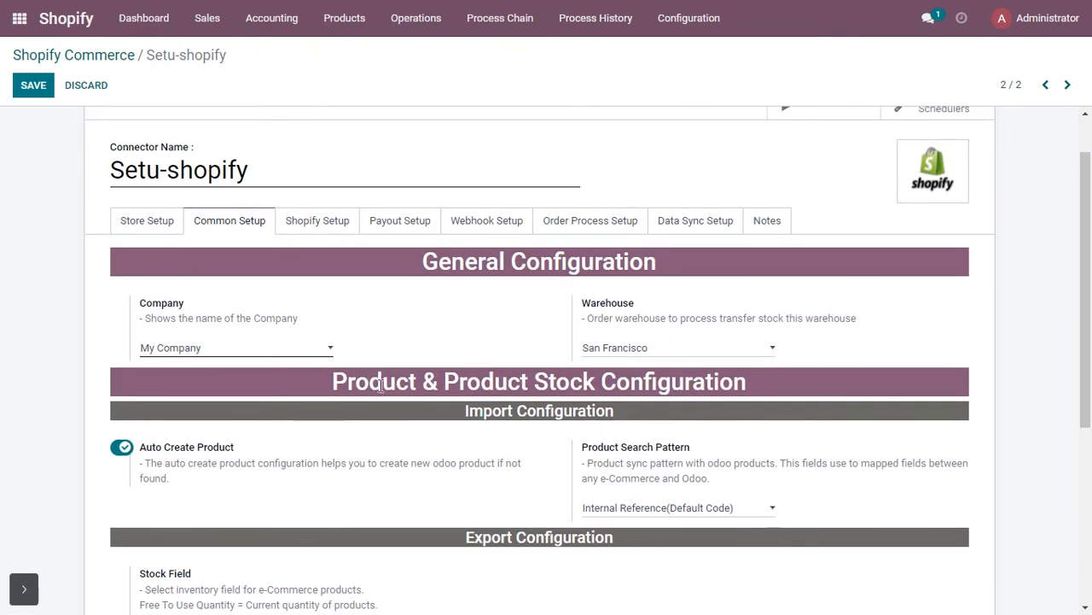
{"action": "scroll", "coordinate": [537, 413], "scroll_direction": "down", "scroll_amount": 5}
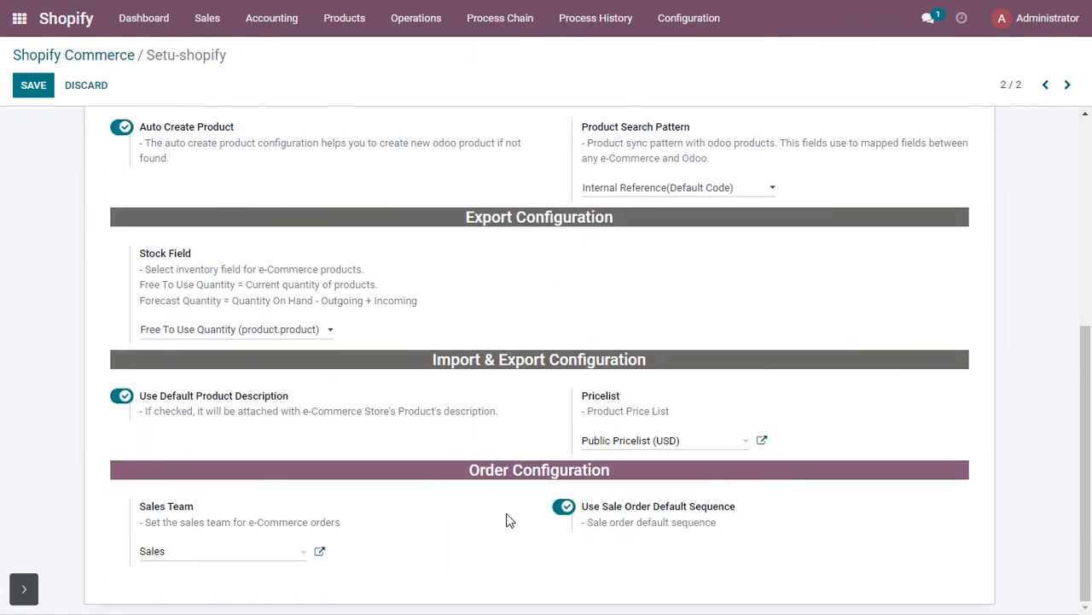
Review the connector's common settings and its stored API credentials, host and version.
{"action": "scroll", "coordinate": [402, 520], "scroll_direction": "up", "scroll_amount": 10}
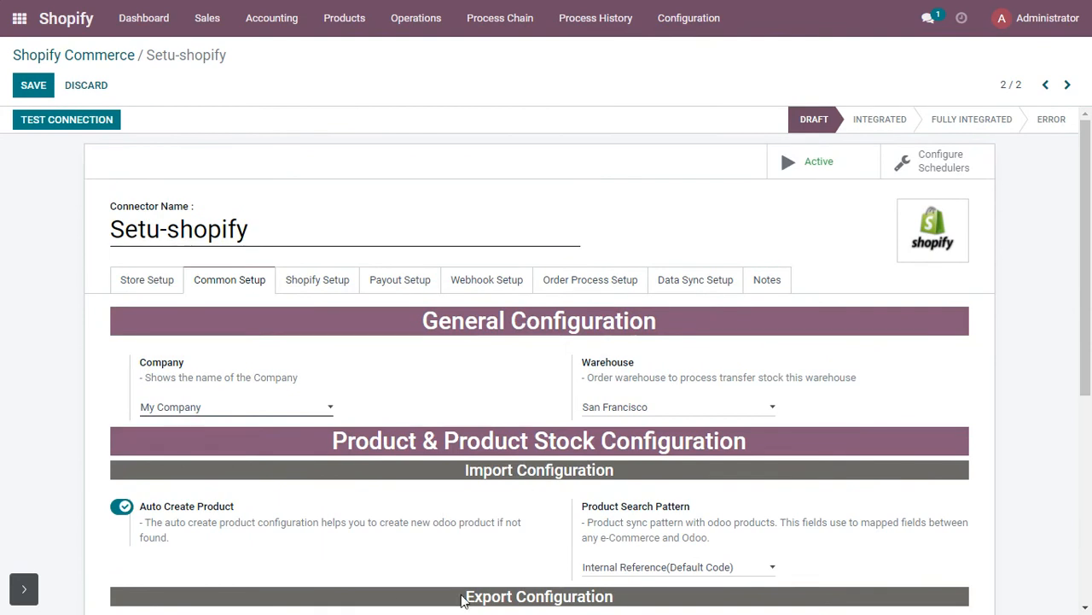
{"action": "scroll", "coordinate": [554, 345], "scroll_direction": "down", "scroll_amount": 1}
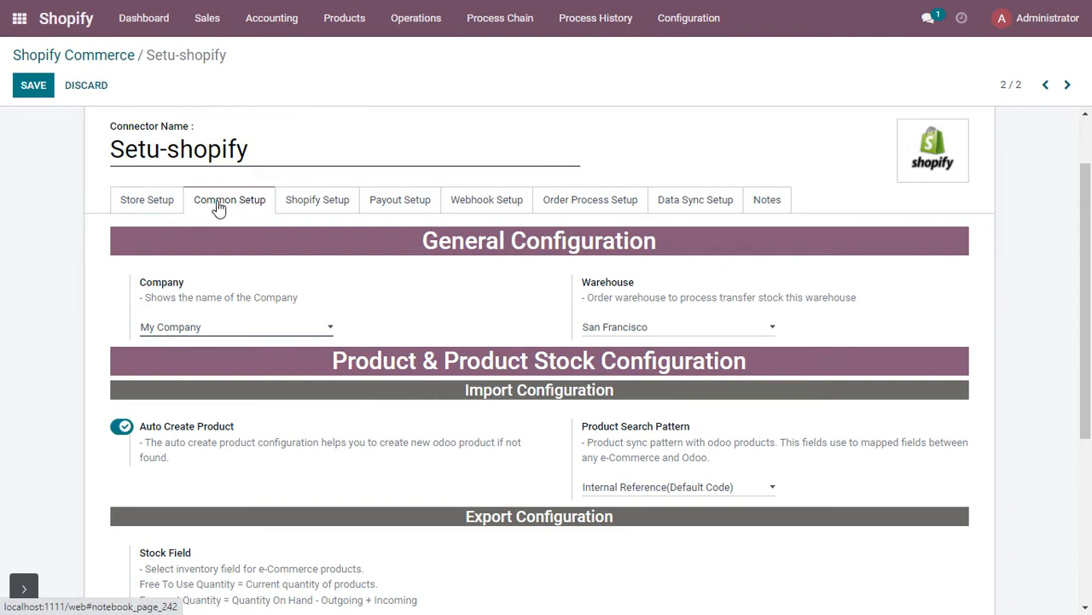
{"action": "left_click", "coordinate": [137, 205]}
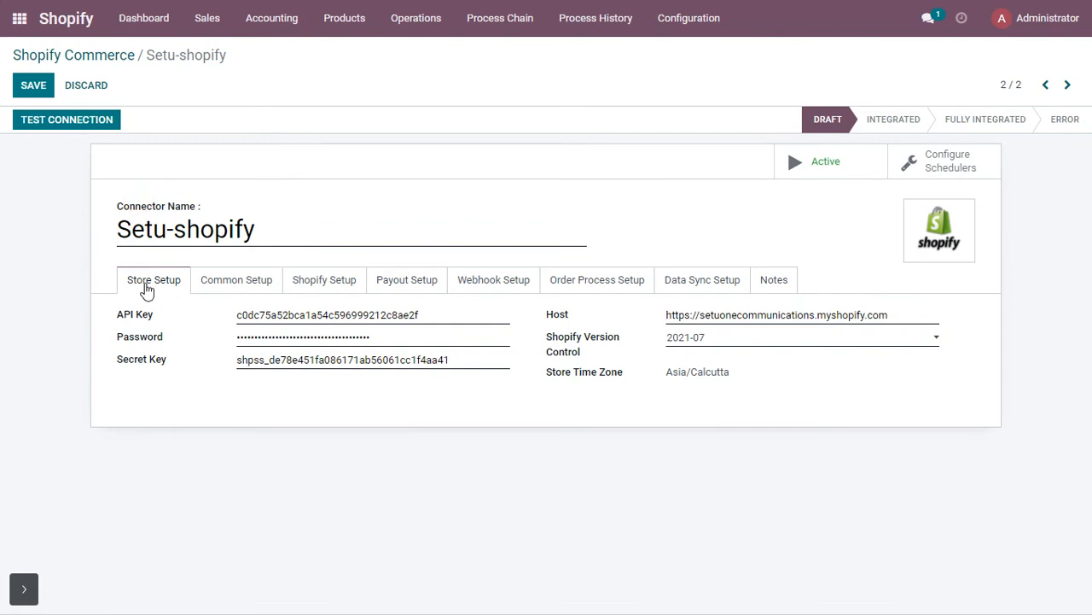
{"action": "left_click", "coordinate": [232, 284]}
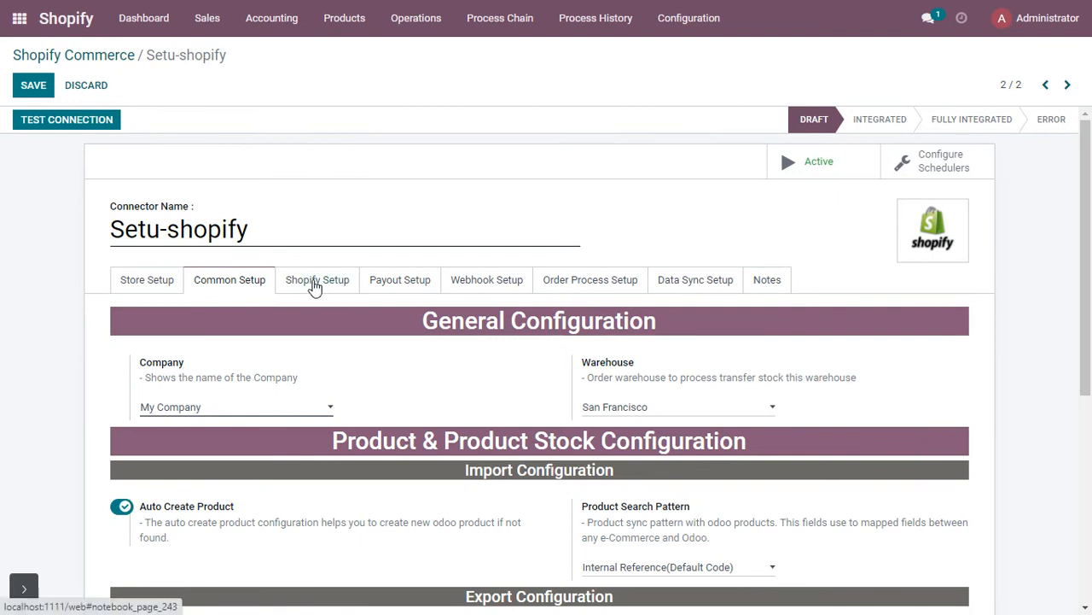
Enable Sync Shopify Images and automatic fulfilment of only the order's gift cards in the Shopify product configuration.
{"action": "left_click", "coordinate": [315, 286]}
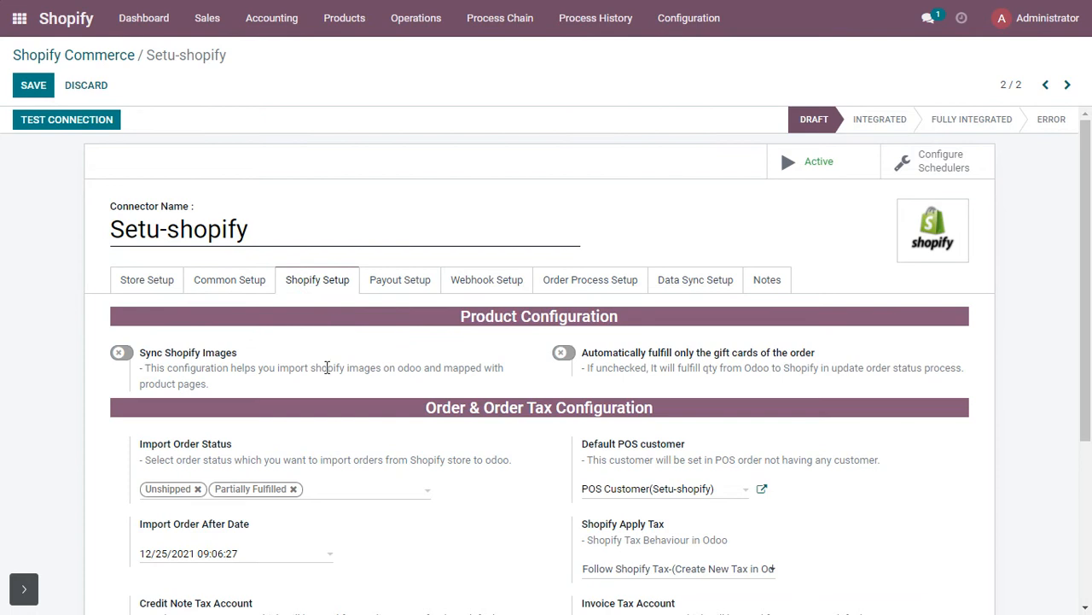
{"action": "scroll", "coordinate": [327, 367], "scroll_direction": "down", "scroll_amount": 3}
{"action": "scroll", "coordinate": [446, 288], "scroll_direction": "up", "scroll_amount": 3}
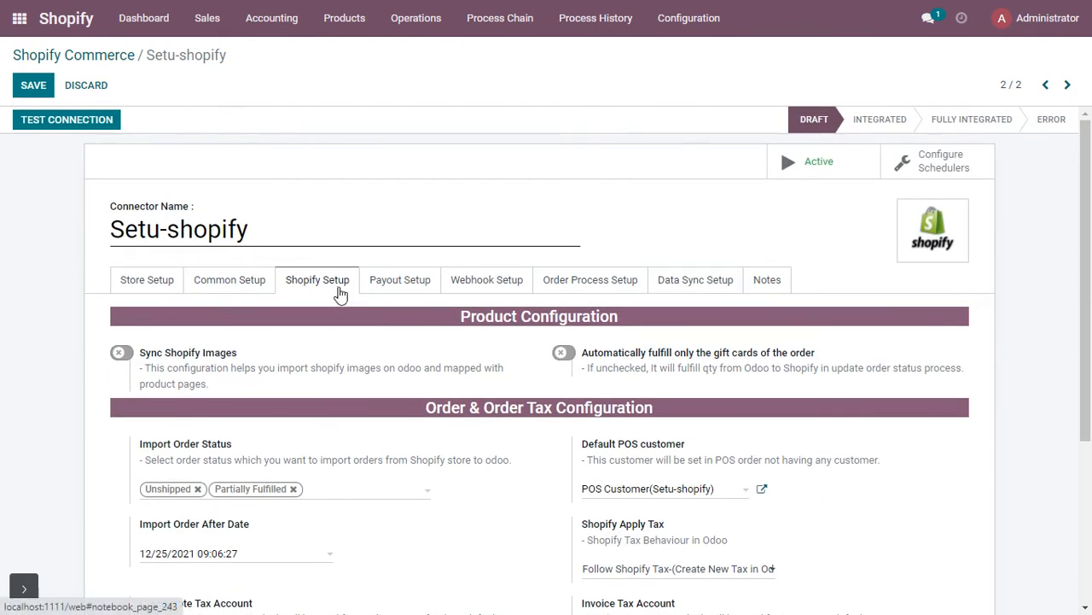
{"action": "scroll", "coordinate": [385, 325], "scroll_direction": "down", "scroll_amount": 2}
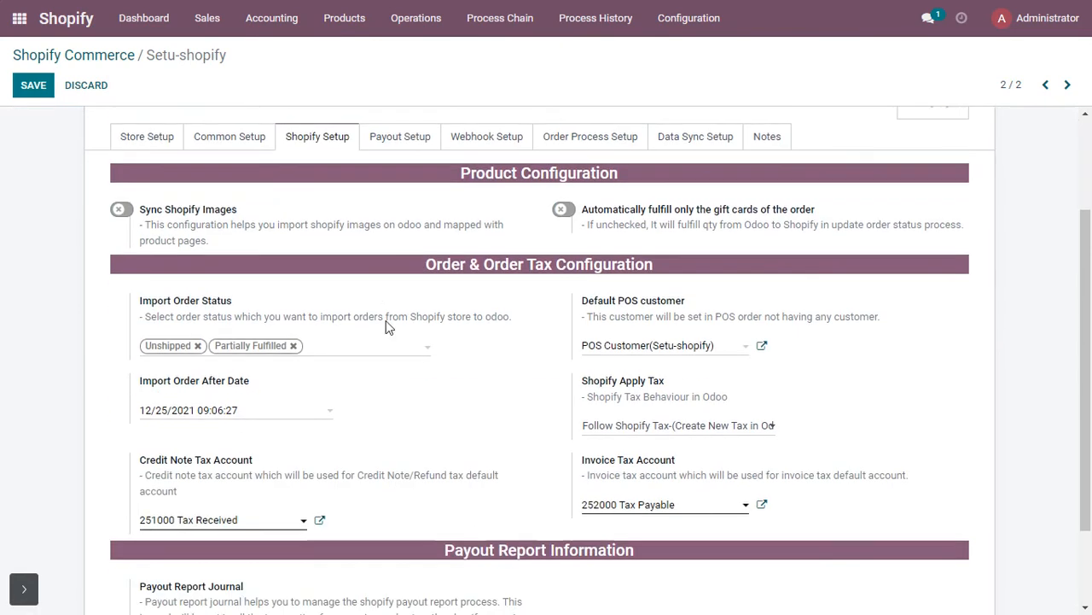
{"action": "scroll", "coordinate": [401, 445], "scroll_direction": "down", "scroll_amount": 1}
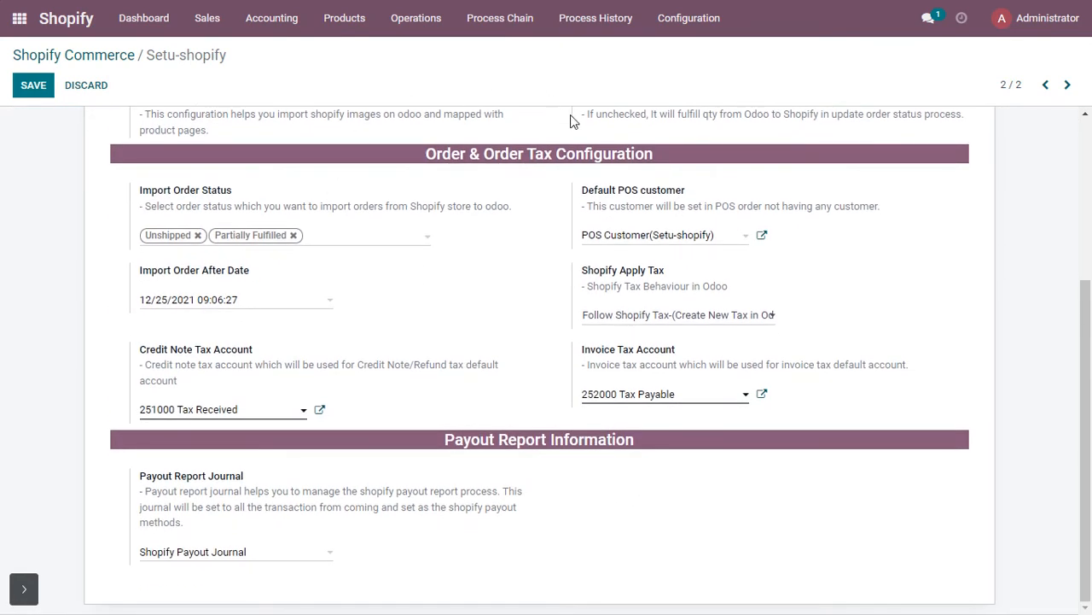
{"action": "scroll", "coordinate": [418, 401], "scroll_direction": "up", "scroll_amount": 3}
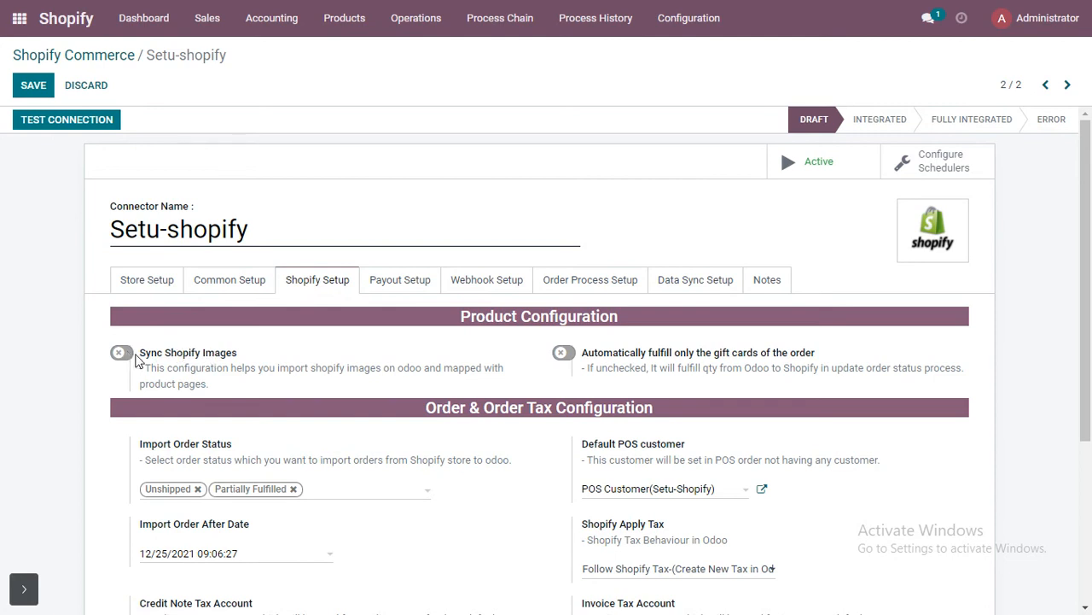
{"action": "left_click", "coordinate": [125, 354]}
{"action": "left_click", "coordinate": [571, 354]}
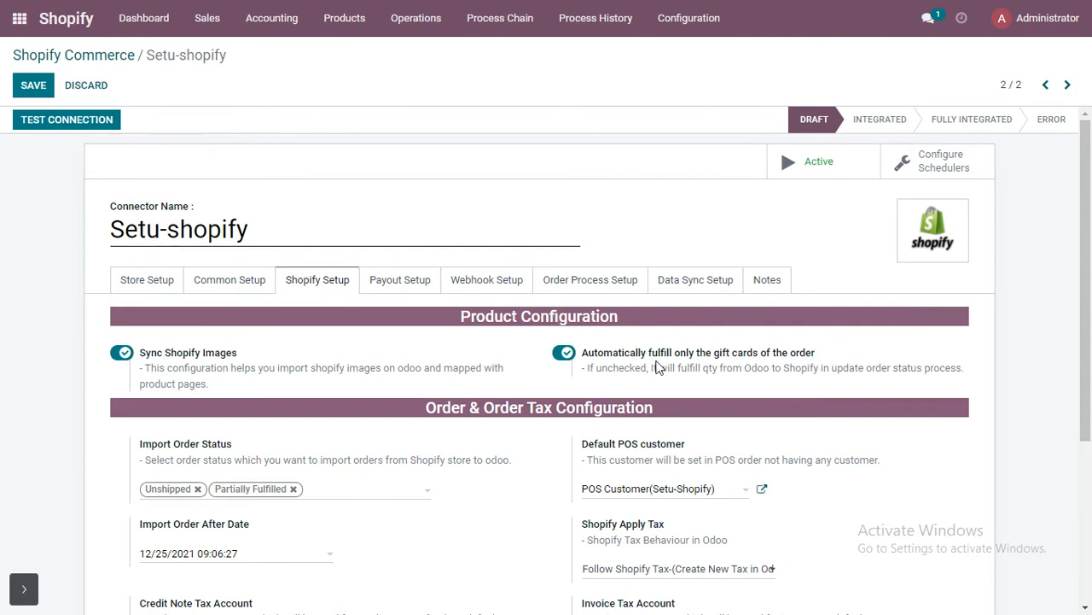
Choose POS Customer(Setu-Shopify) as the default POS customer in the order and tax configuration.
{"action": "scroll", "coordinate": [393, 435], "scroll_direction": "down", "scroll_amount": 1}
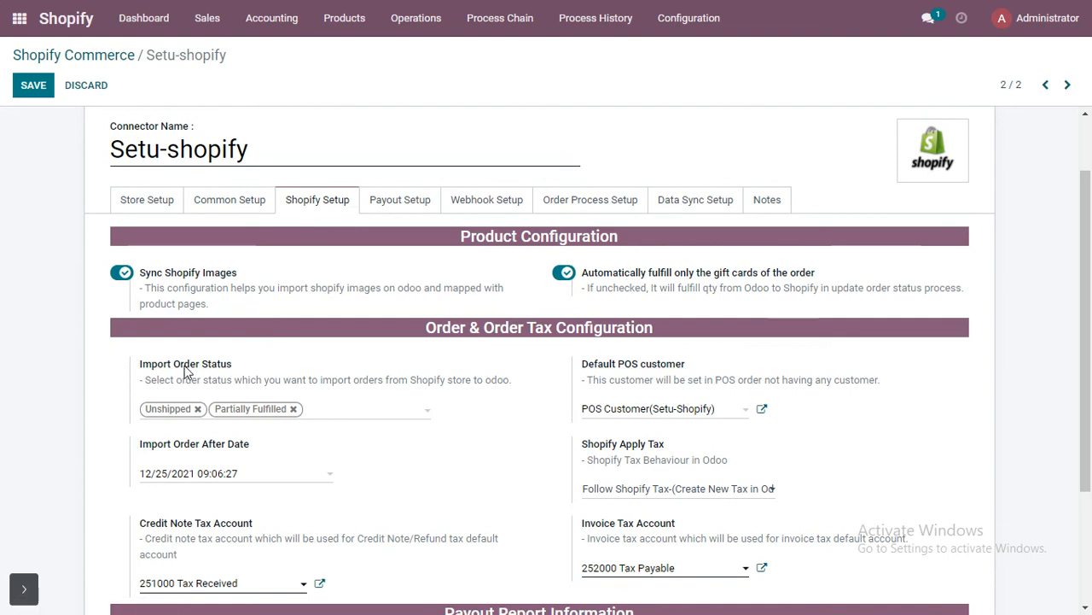
{"action": "scroll", "coordinate": [176, 352], "scroll_direction": "down", "scroll_amount": 2}
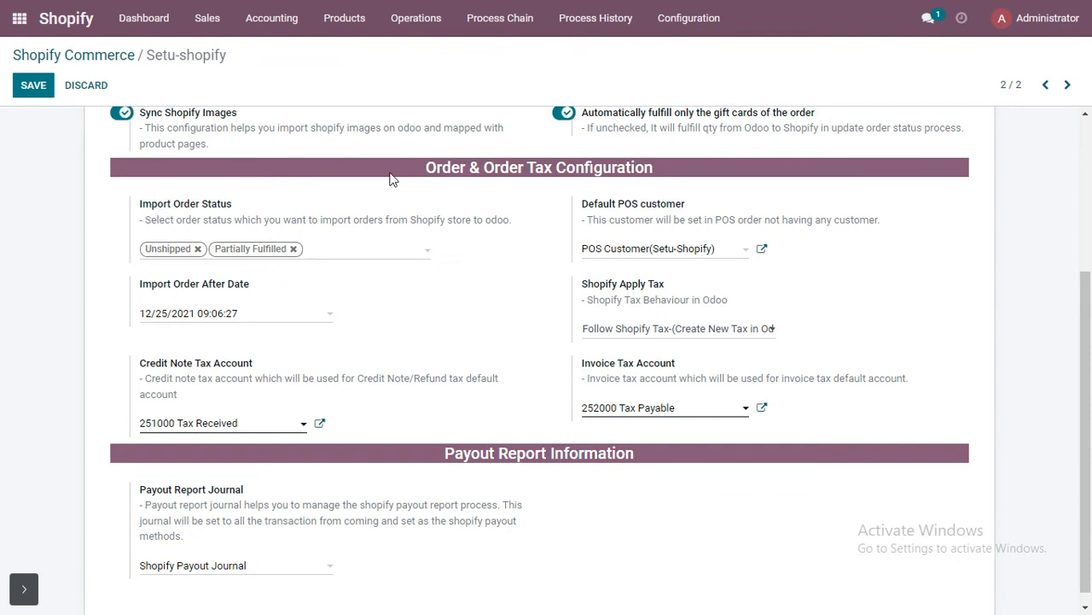
{"action": "left_click", "coordinate": [623, 249]}
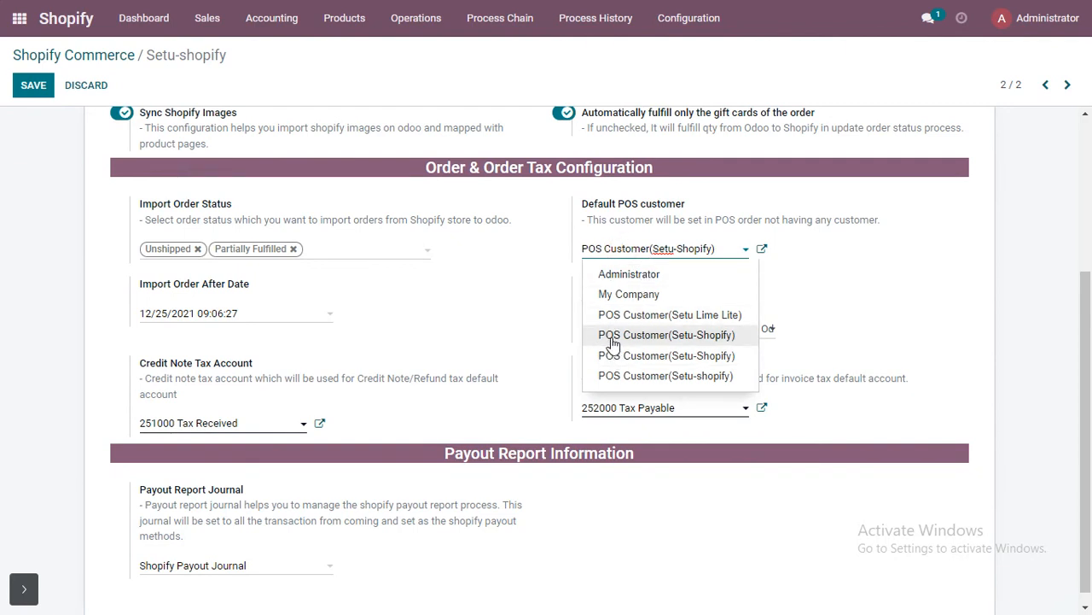
{"action": "left_click", "coordinate": [689, 336]}
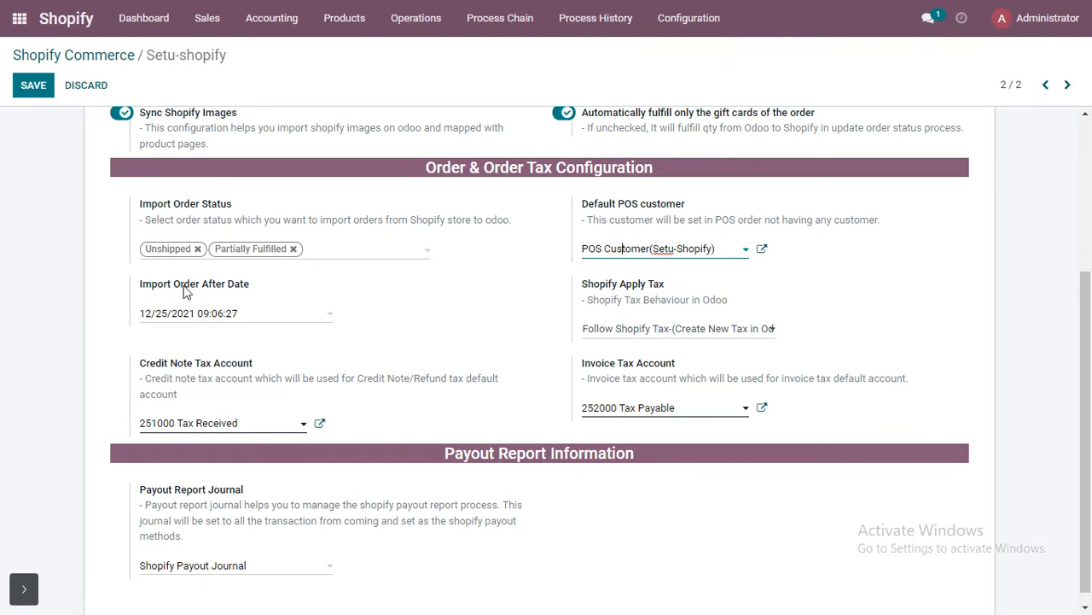
Set Import Order After Date to December 25, 2021 at 09:06:27.
{"action": "left_click", "coordinate": [251, 313]}
{"action": "left_click", "coordinate": [338, 199]}
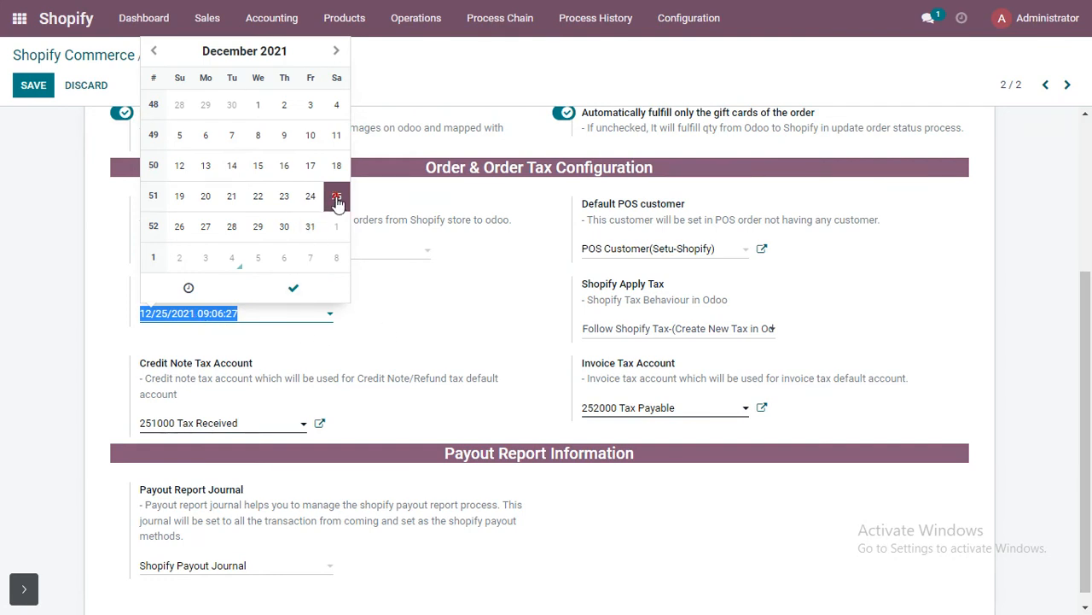
{"action": "left_click", "coordinate": [403, 330]}
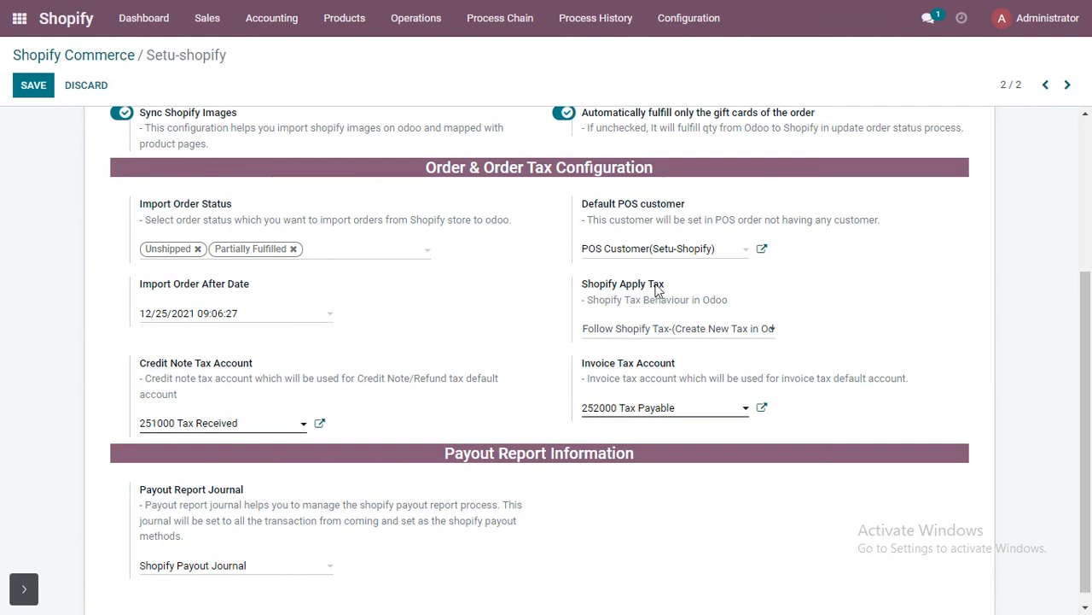
Set Shopify Apply Tax to Follow Shopify Tax-(Create New Tax in Odoo If not Found).
{"action": "left_click", "coordinate": [627, 328]}
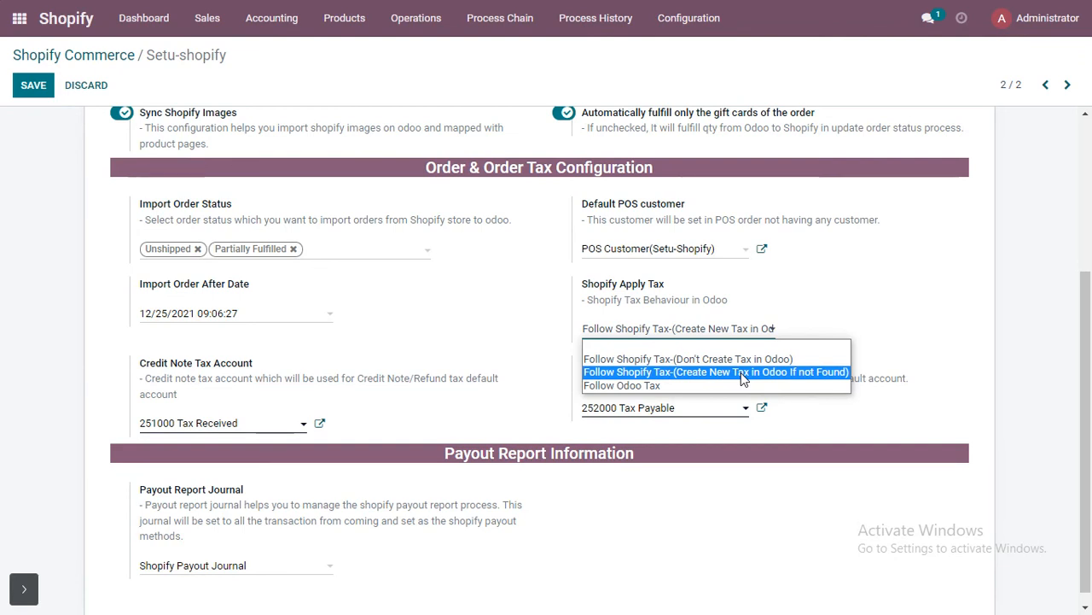
{"action": "left_click", "coordinate": [635, 372]}
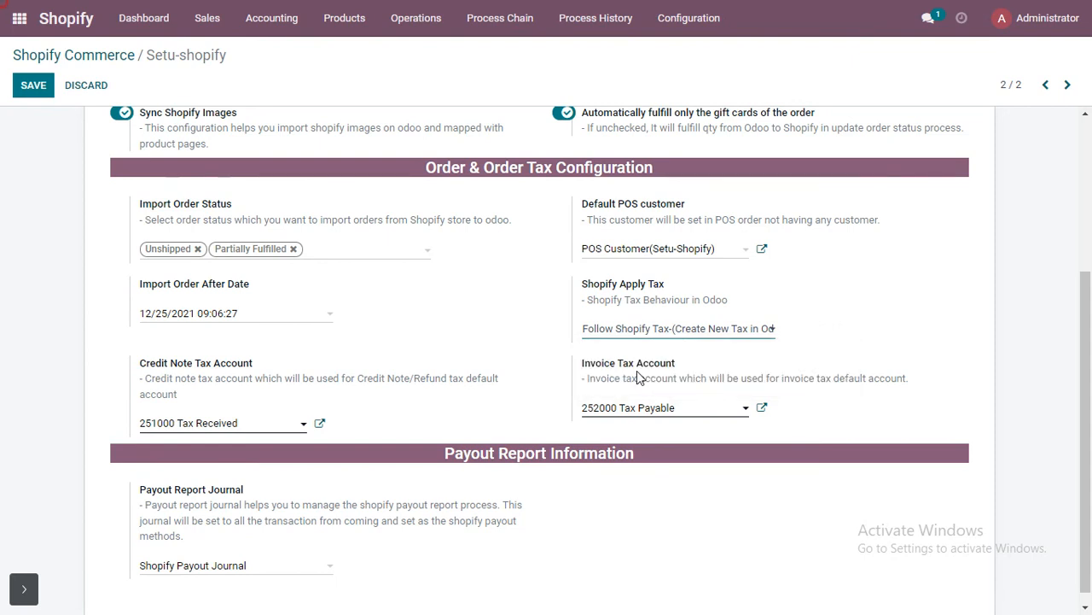
{"action": "left_click", "coordinate": [673, 332]}
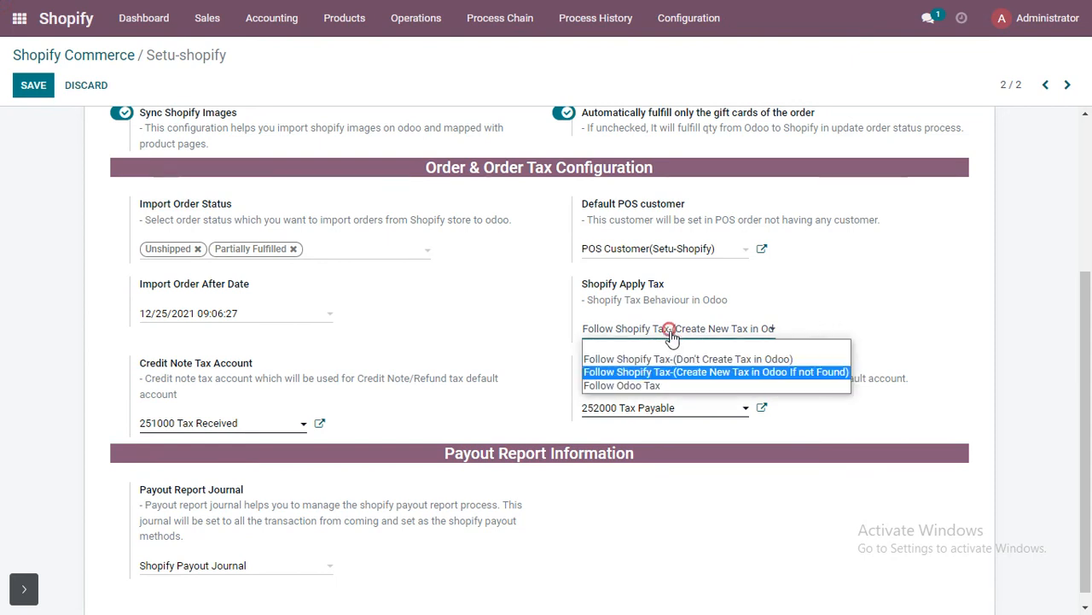
{"action": "left_click", "coordinate": [723, 371]}
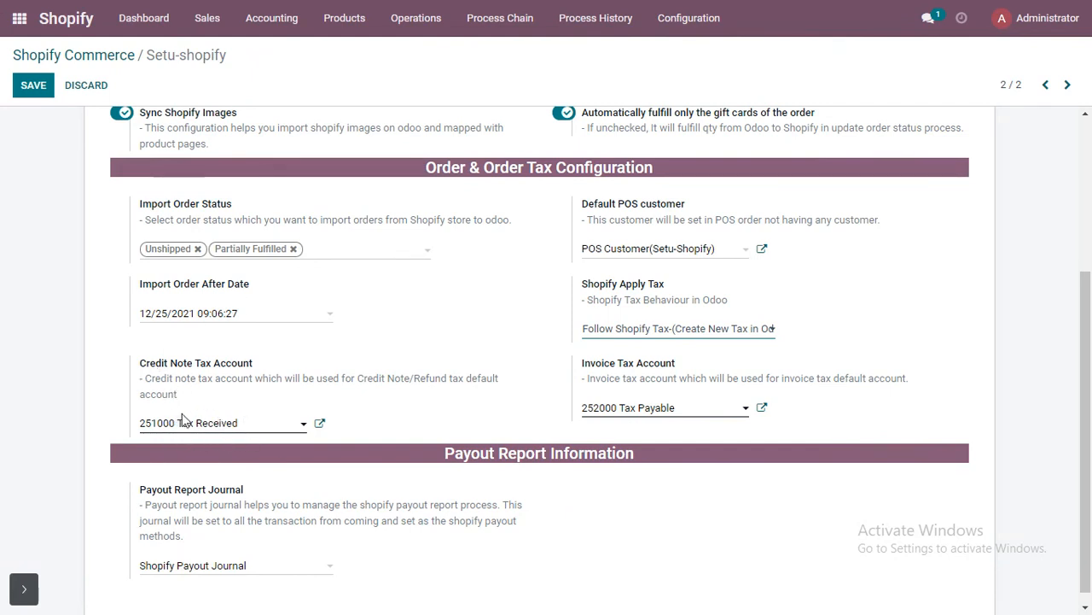
Choose 251000 Tax Received from the full account list as the Credit Note Tax Account.
{"action": "left_click", "coordinate": [219, 432]}
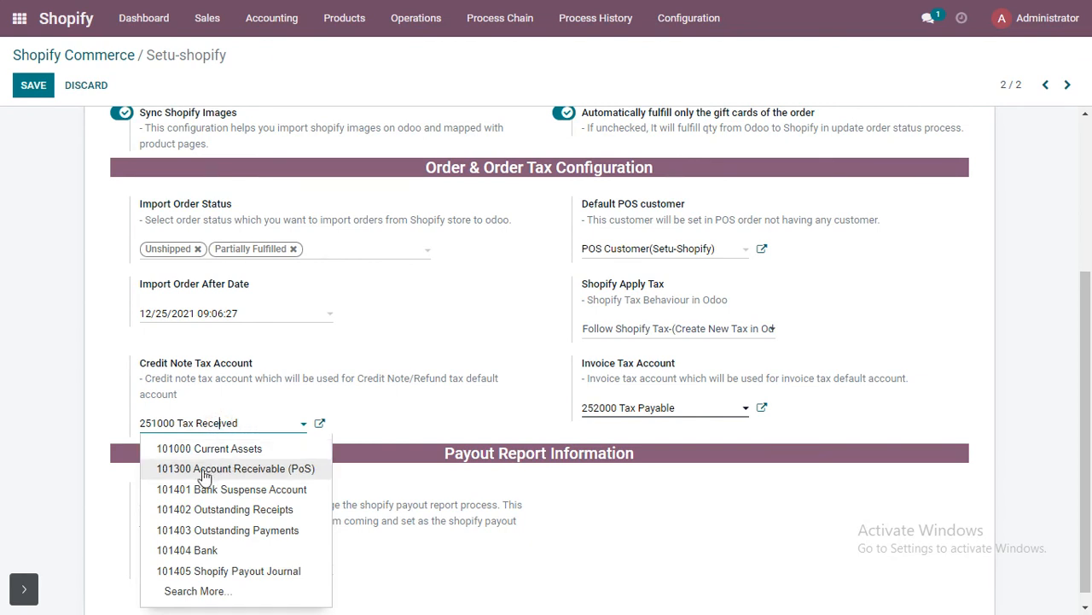
{"action": "left_click", "coordinate": [200, 592]}
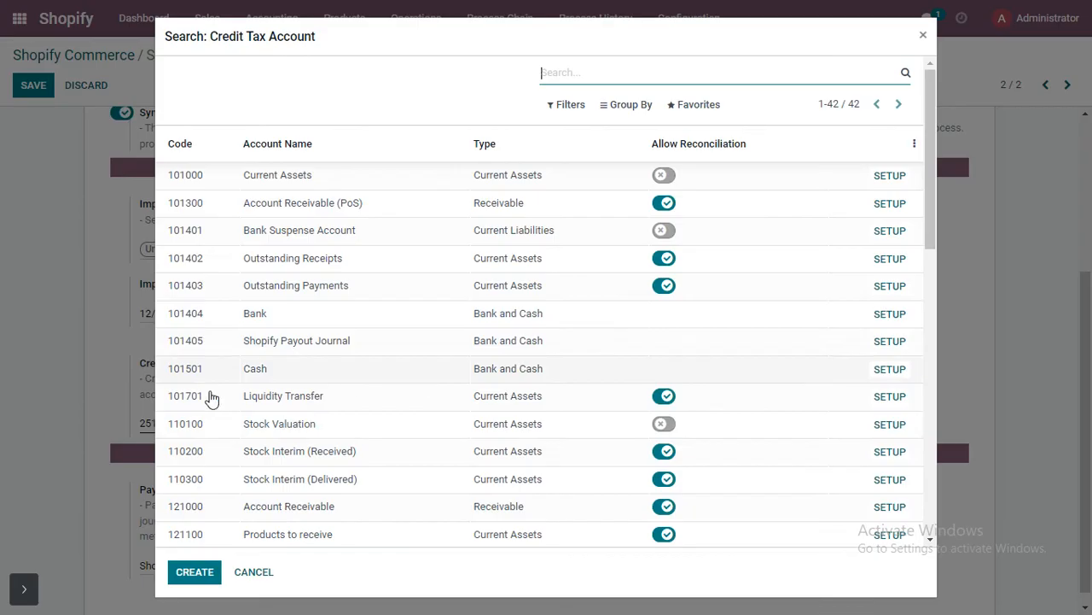
{"action": "scroll", "coordinate": [281, 393], "scroll_direction": "down", "scroll_amount": 2}
{"action": "scroll", "coordinate": [267, 411], "scroll_direction": "down", "scroll_amount": 4}
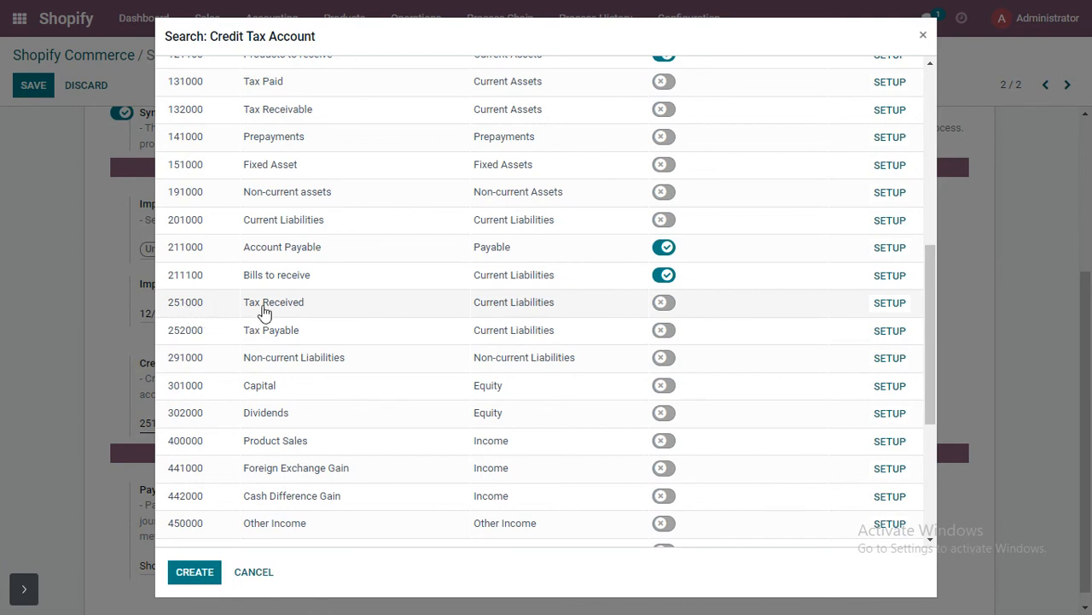
{"action": "left_click", "coordinate": [329, 313]}
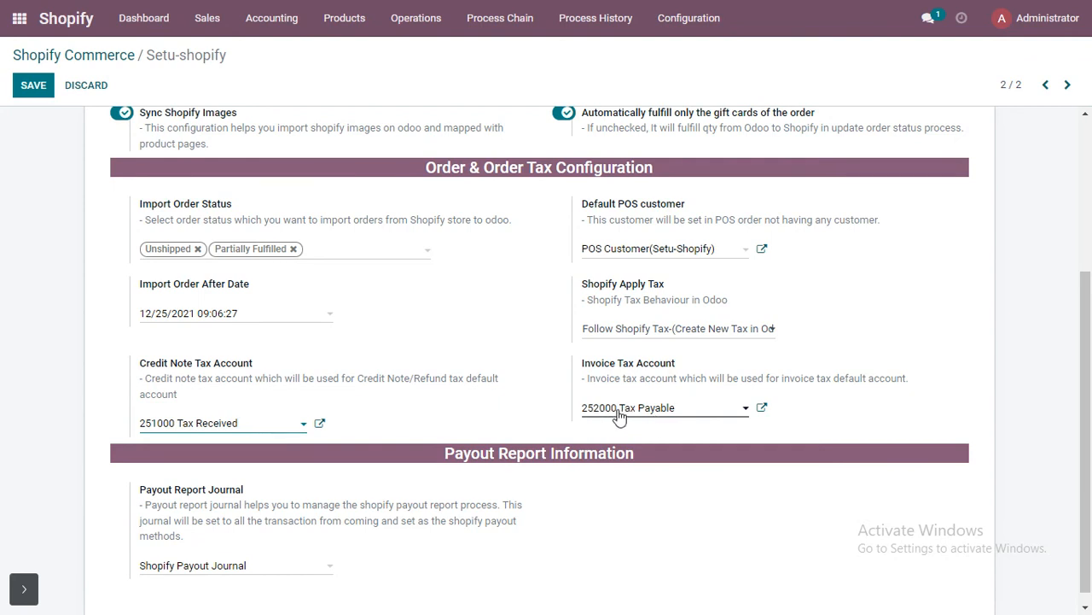
Choose 252000 Tax Payable from the full account list as the Invoice Tax Account.
{"action": "left_click", "coordinate": [648, 412]}
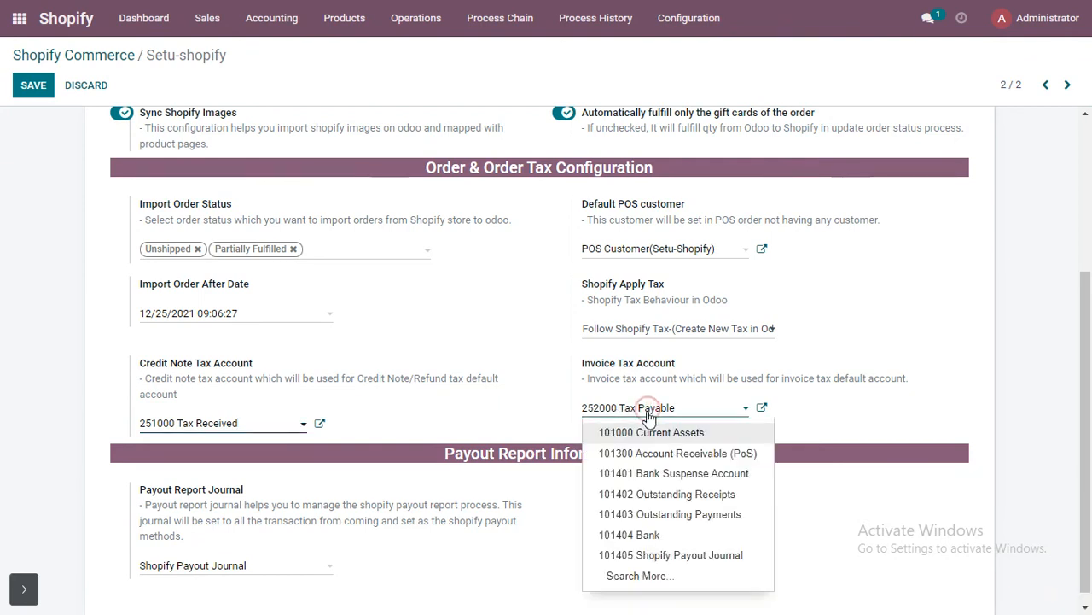
{"action": "left_click", "coordinate": [669, 574]}
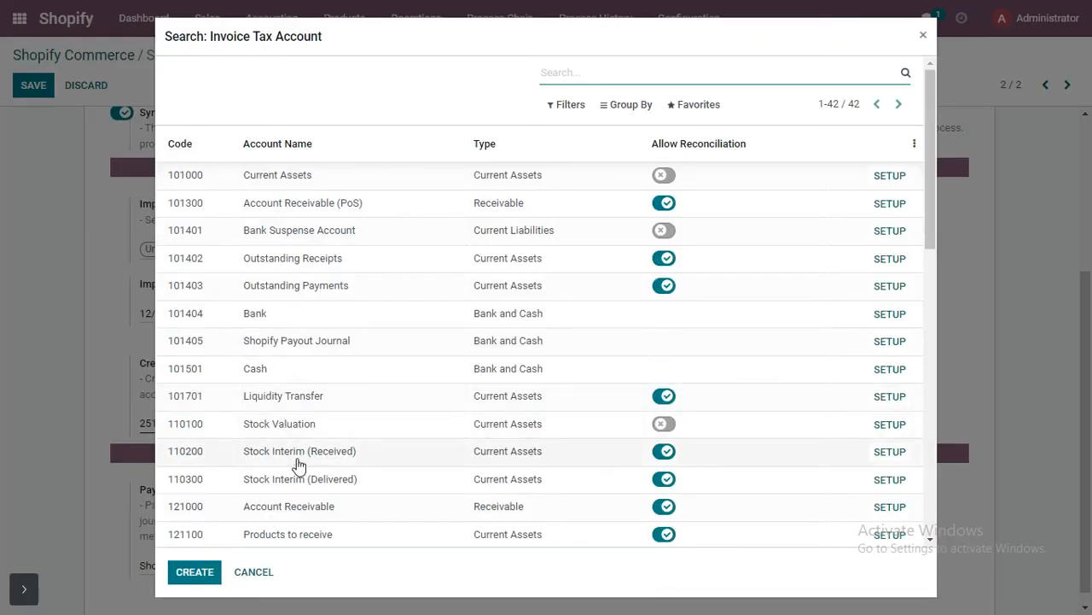
{"action": "scroll", "coordinate": [290, 474], "scroll_direction": "down", "scroll_amount": 2}
{"action": "scroll", "coordinate": [220, 427], "scroll_direction": "down", "scroll_amount": 3}
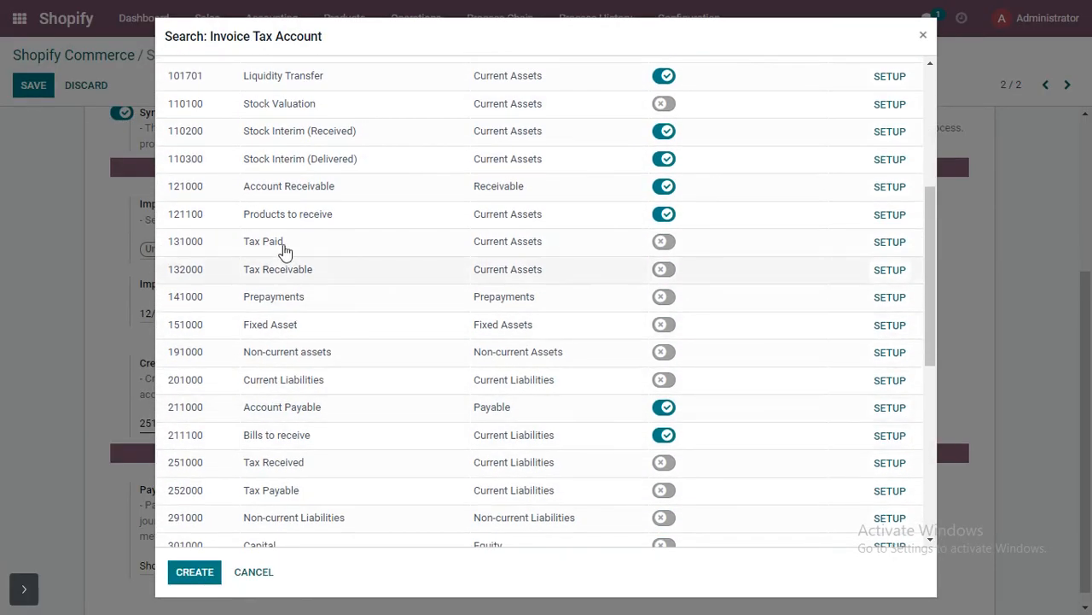
{"action": "scroll", "coordinate": [256, 427], "scroll_direction": "down", "scroll_amount": 2}
{"action": "scroll", "coordinate": [246, 461], "scroll_direction": "down", "scroll_amount": 2}
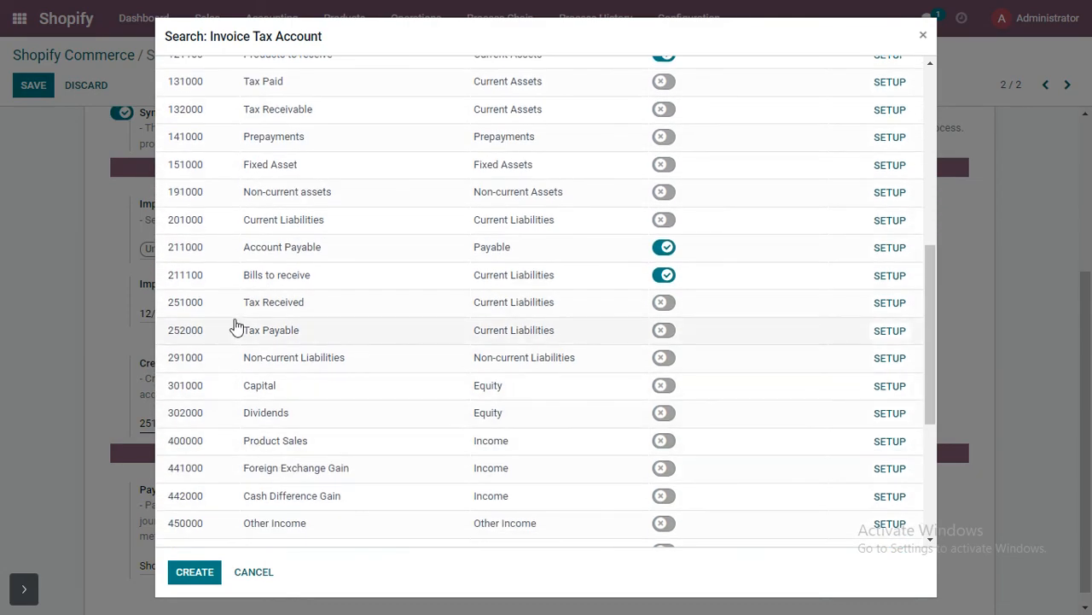
{"action": "left_click", "coordinate": [281, 332]}
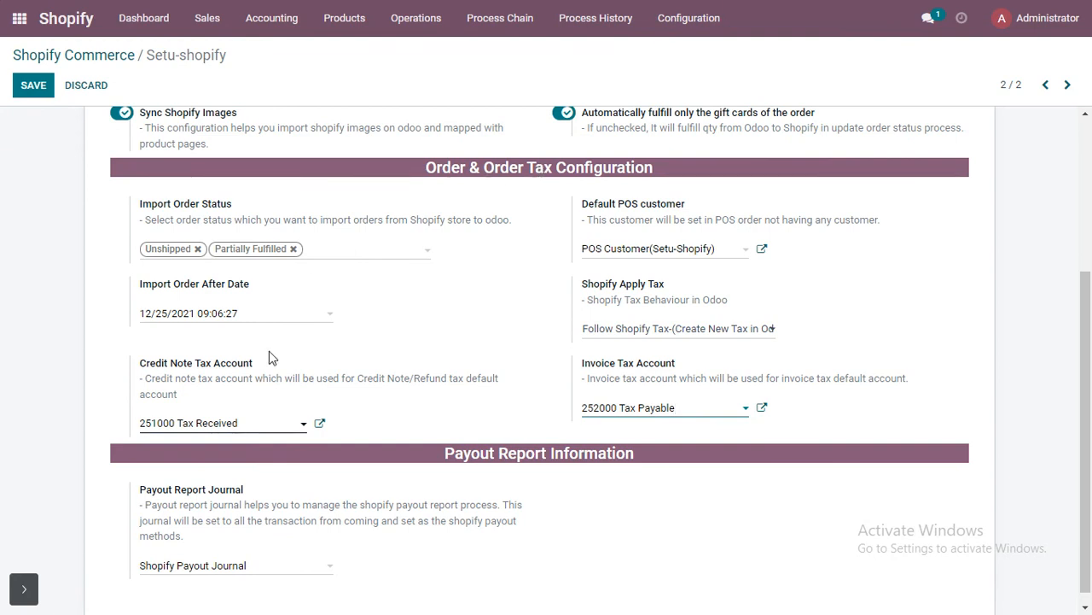
Set the Payout Report Journal to Shopify Payout Journal in the payout report information.
{"action": "scroll", "coordinate": [452, 480], "scroll_direction": "down", "scroll_amount": 1}
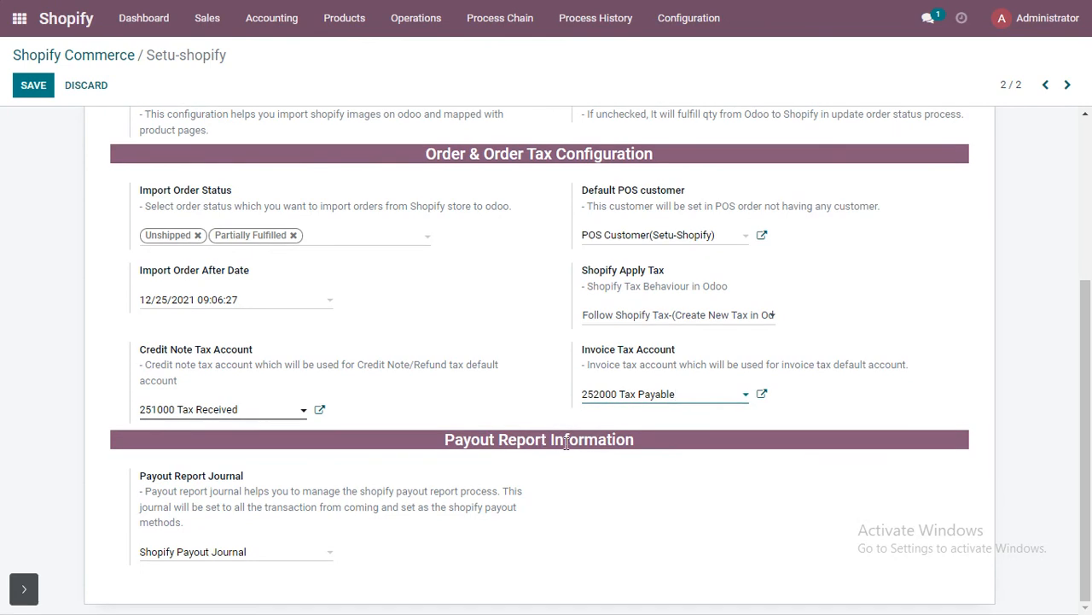
{"action": "left_click", "coordinate": [195, 553]}
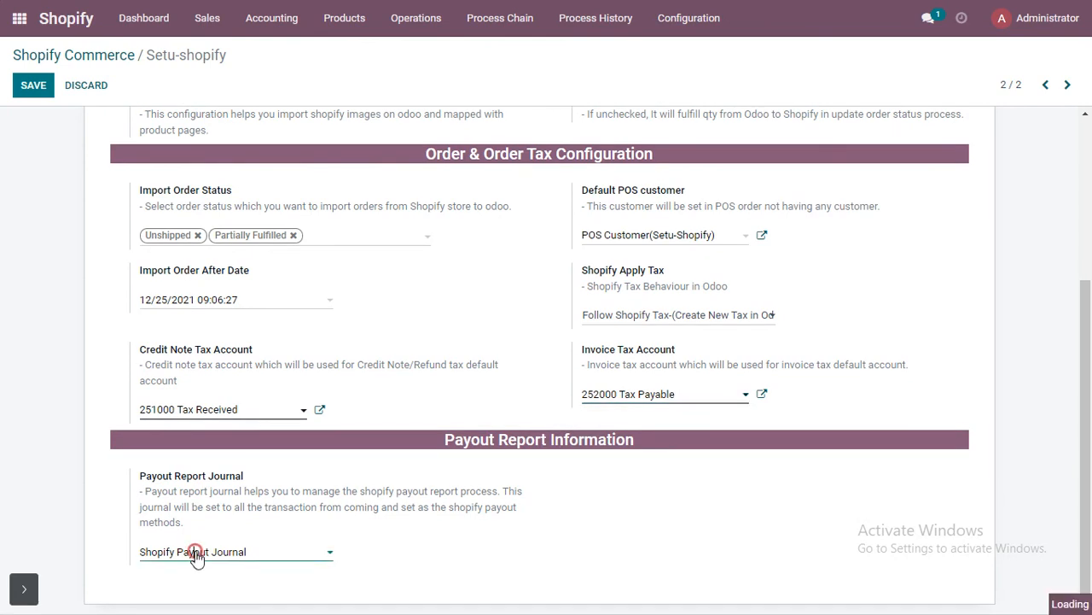
{"action": "left_click", "coordinate": [206, 579]}
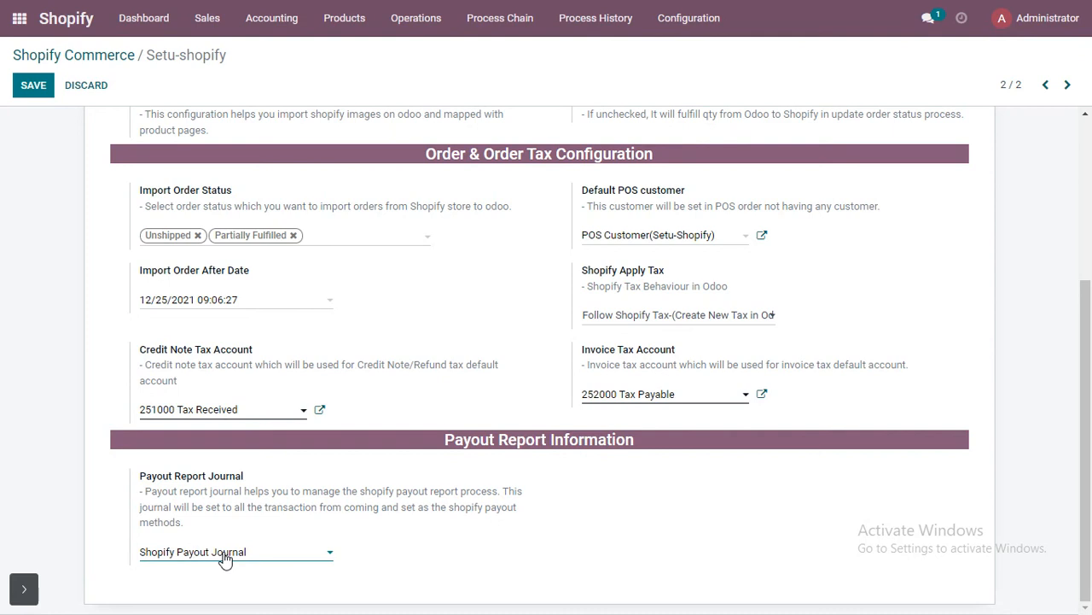
Review the Shopify-specific product, order tax and payout report settings of the connector.
{"action": "scroll", "coordinate": [223, 559], "scroll_direction": "up", "scroll_amount": 4}
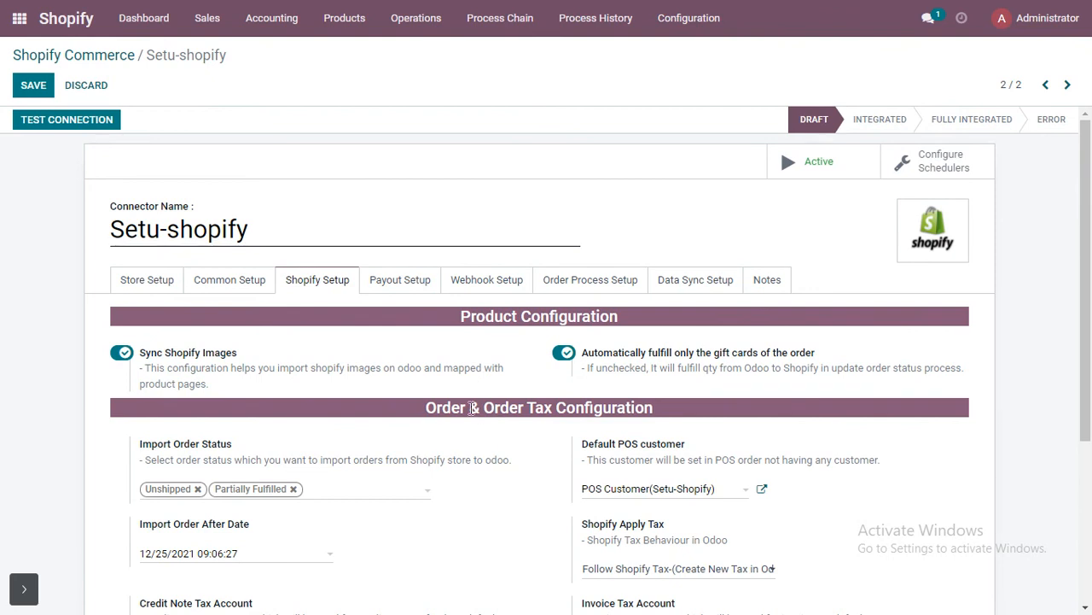
{"action": "scroll", "coordinate": [542, 503], "scroll_direction": "down", "scroll_amount": 3}
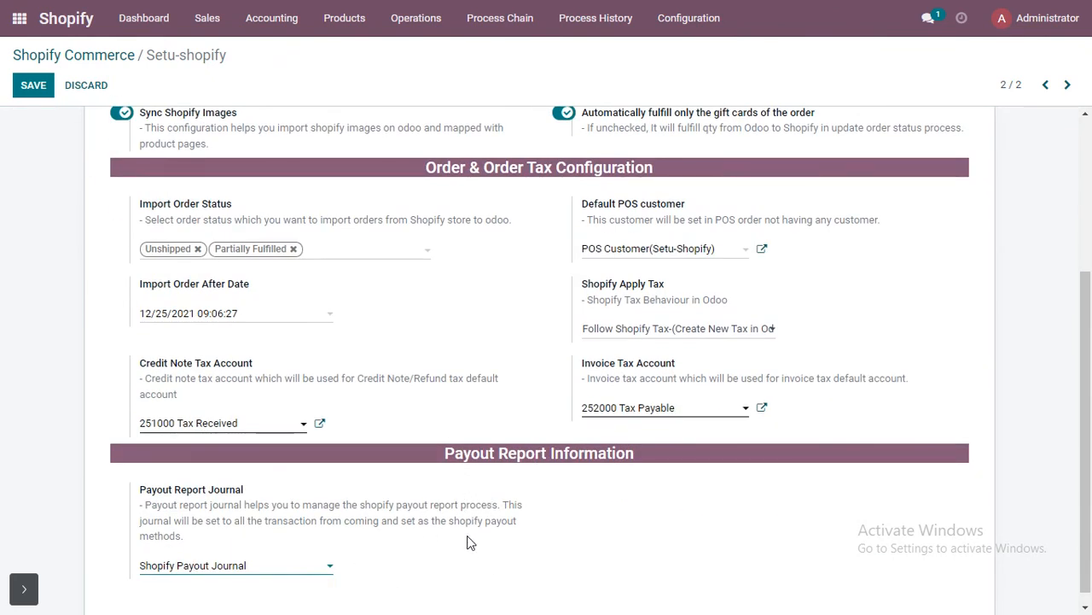
{"action": "scroll", "coordinate": [469, 542], "scroll_direction": "up", "scroll_amount": 1}
{"action": "scroll", "coordinate": [453, 541], "scroll_direction": "up", "scroll_amount": 2}
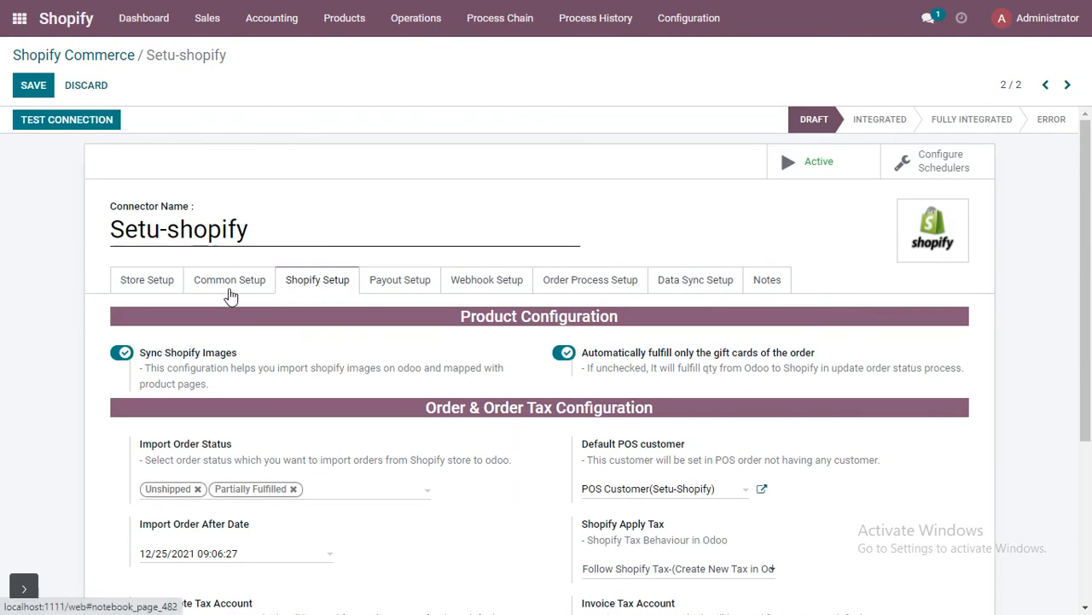
Recheck the connector's store credentials, common configuration and Shopify-specific settings before saving.
{"action": "left_click", "coordinate": [143, 284]}
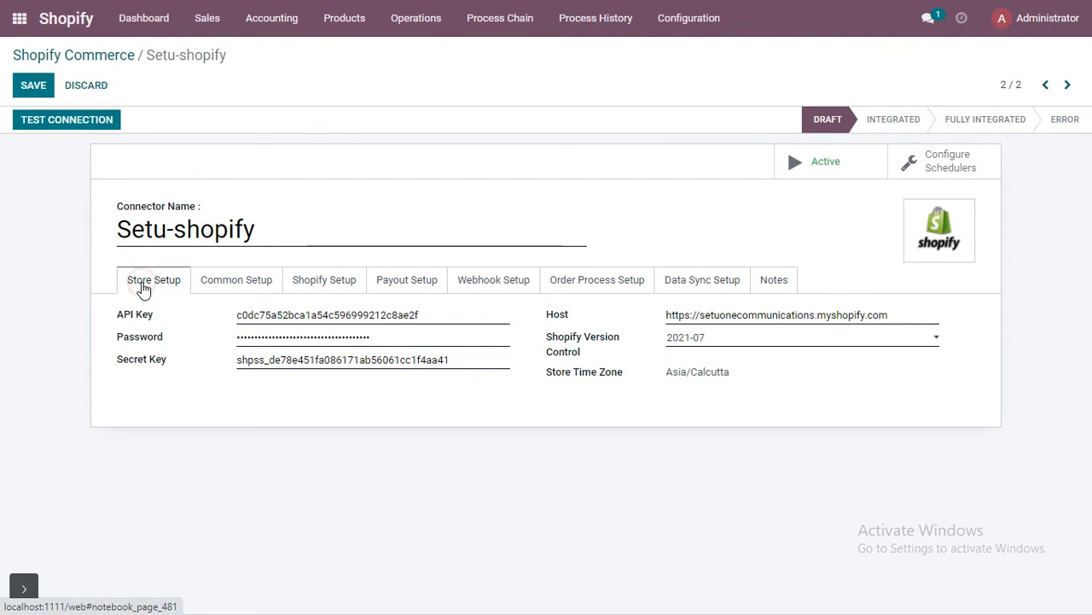
{"action": "left_click", "coordinate": [227, 286]}
{"action": "scroll", "coordinate": [517, 386], "scroll_direction": "down", "scroll_amount": 5}
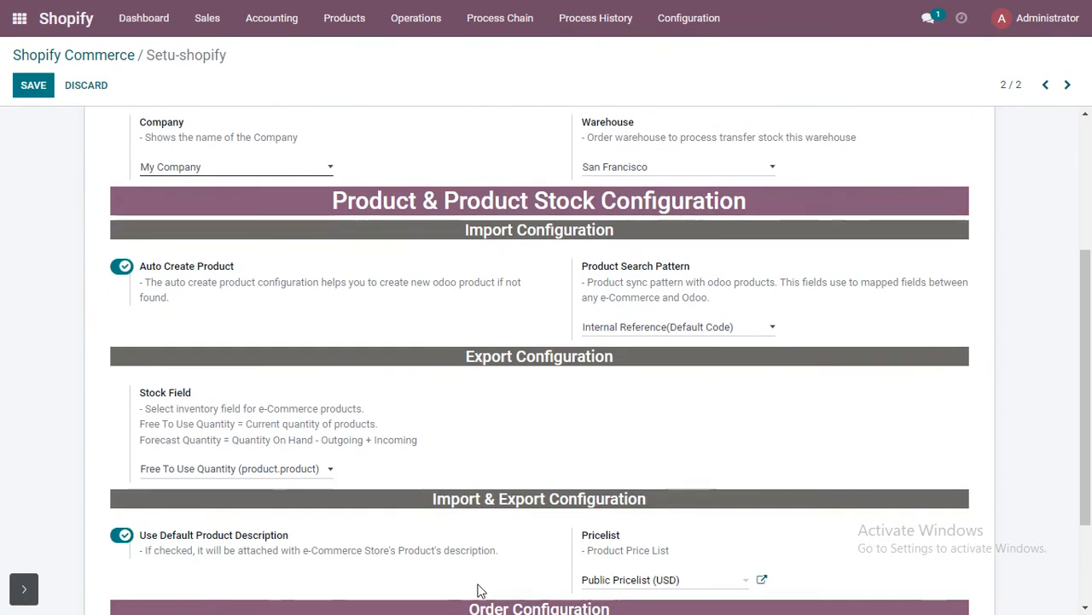
{"action": "scroll", "coordinate": [534, 446], "scroll_direction": "up", "scroll_amount": 5}
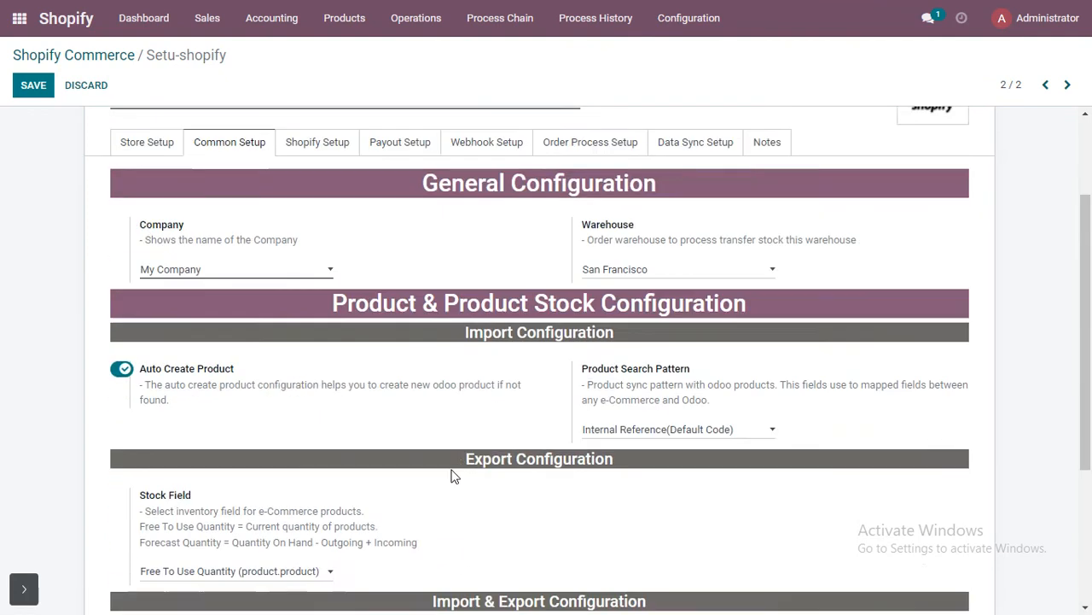
{"action": "left_click", "coordinate": [309, 284]}
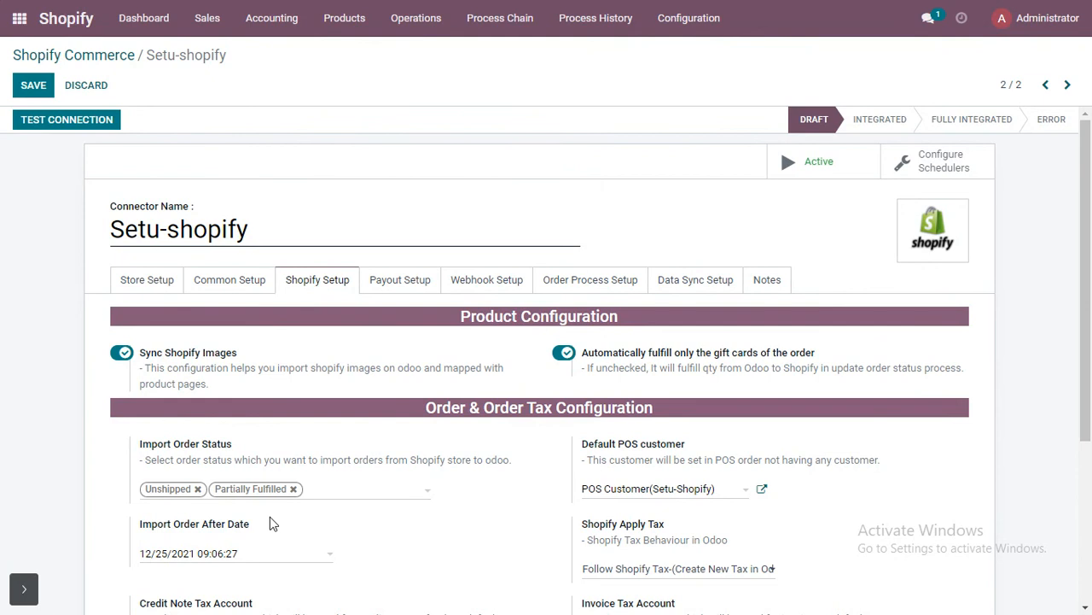
Save the Setu-shopify connector and test its connection to the Shopify store.
{"action": "left_click", "coordinate": [34, 88]}
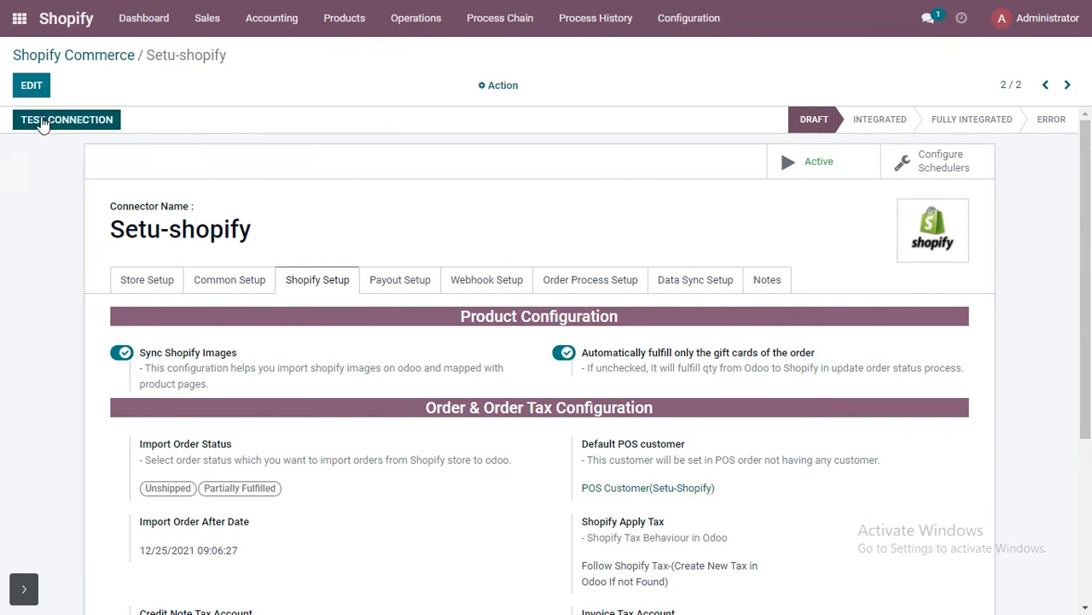
{"action": "left_click", "coordinate": [42, 124]}
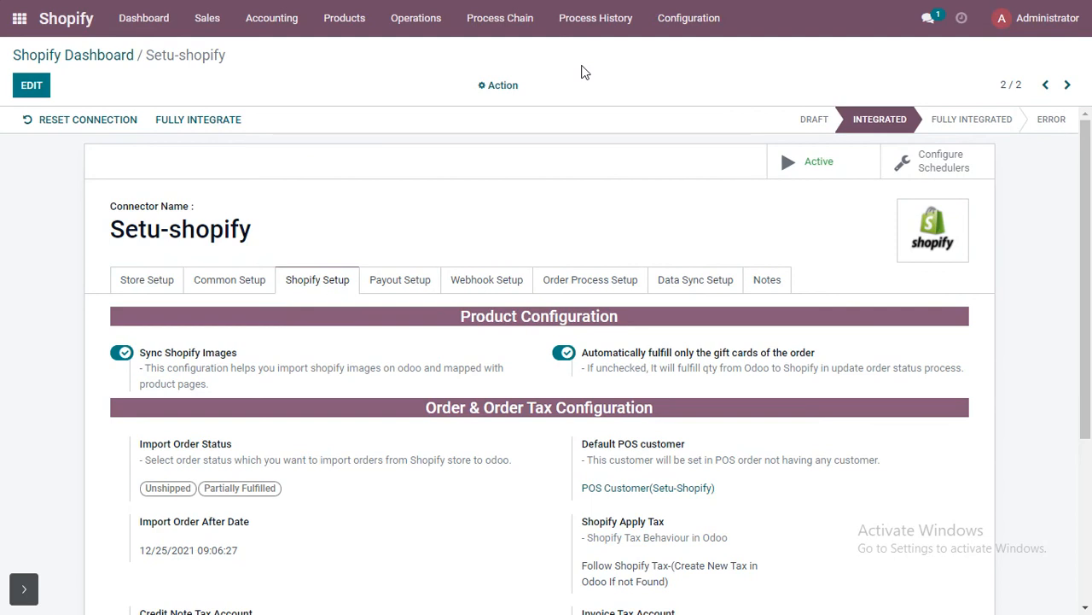
Open the list of Shopify warehouse locations to view the locations of the connected stores.
{"action": "left_click", "coordinate": [687, 18]}
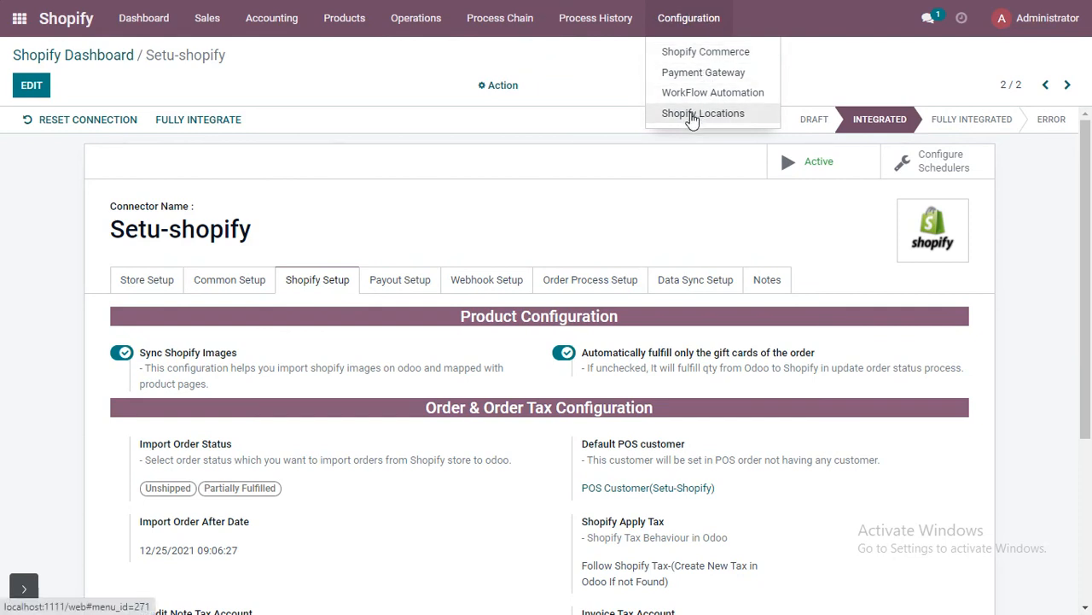
{"action": "left_click", "coordinate": [692, 121]}
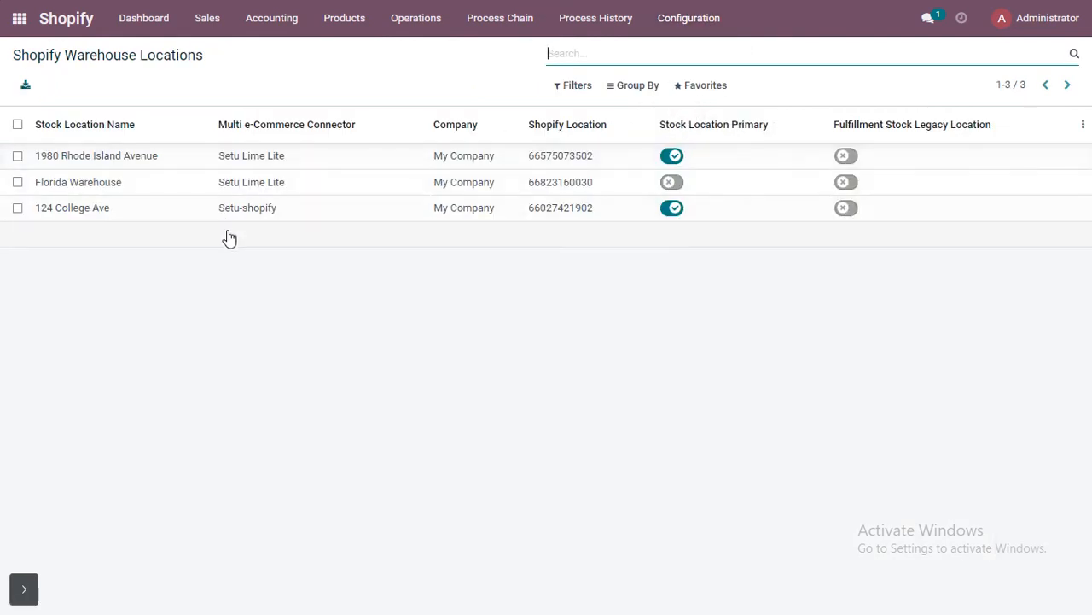